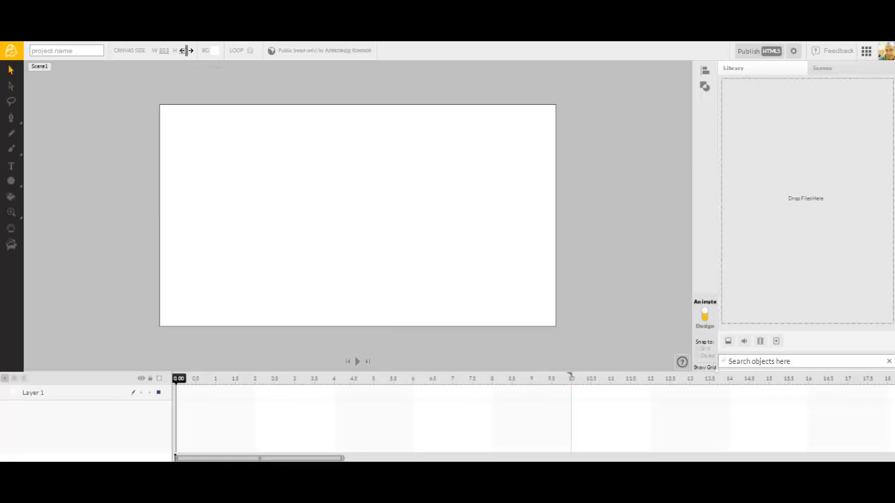
# Reduce the canvas height to about 400, keeping its width
pyautogui.moveTo(186, 51); pyautogui.dragTo(166, 62)
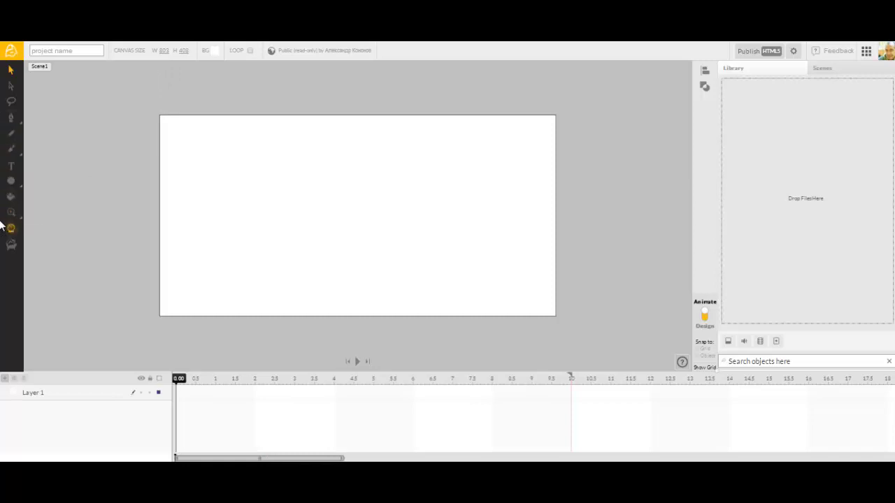
# Draw the character's wavy hair with the Pencil tool near the canvas's upper left, using orange fill ffaa55 and smoothness 10
pyautogui.moveTo(10, 219)
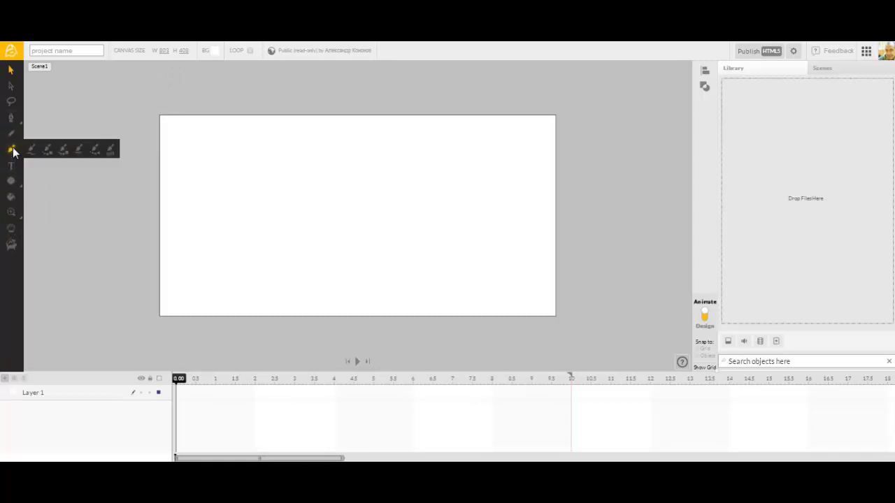
pyautogui.click(14, 137)
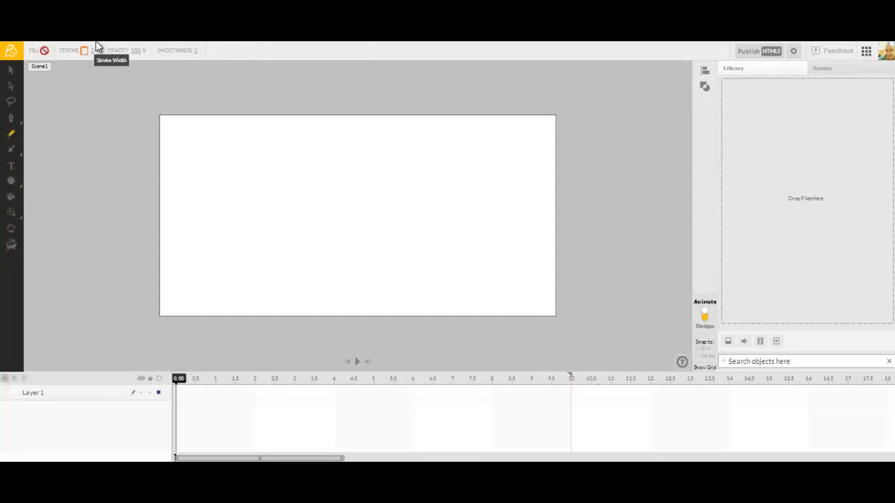
pyautogui.hotkey('ctrl', '=')
pyautogui.hotkey('ctrl', '=')
pyautogui.hotkey('ctrl', '=')
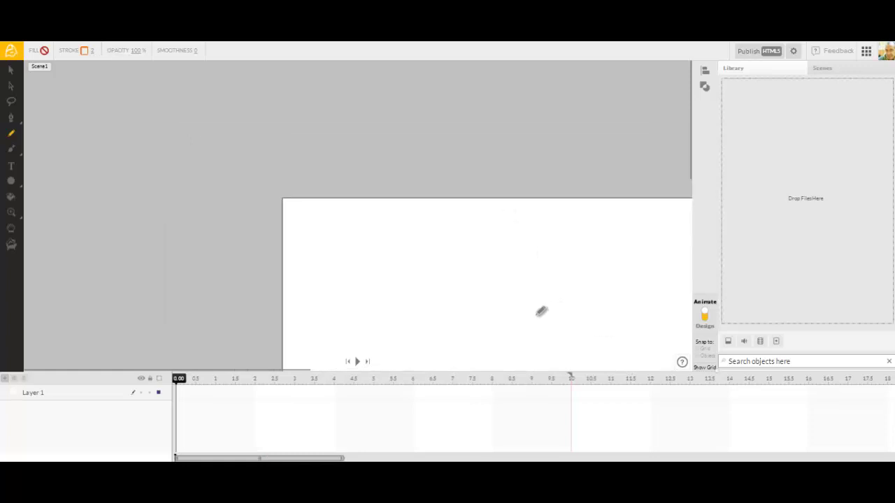
pyautogui.press('h')
pyautogui.moveTo(517, 322); pyautogui.dragTo(346, 183)
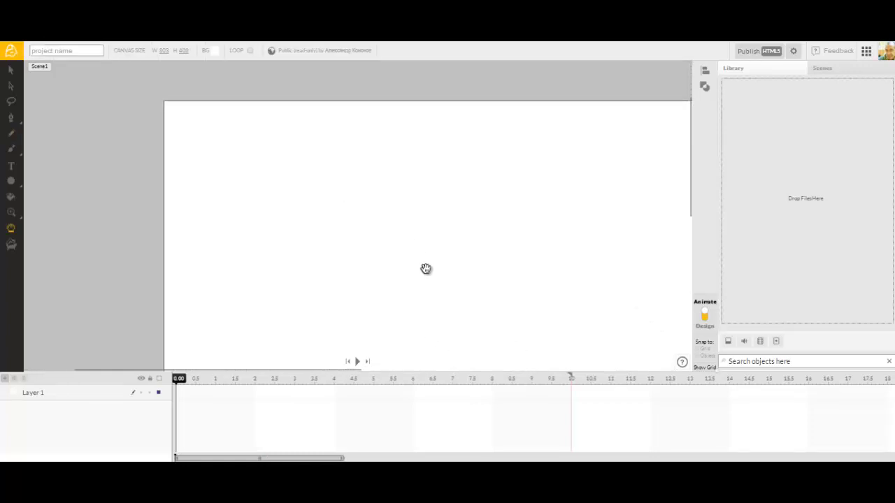
pyautogui.moveTo(426, 268); pyautogui.dragTo(303, 172)
pyautogui.press('y')
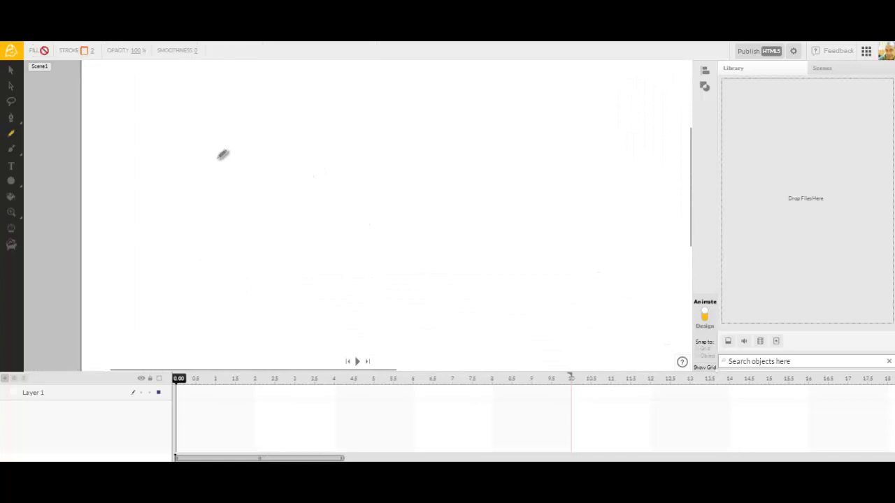
pyautogui.click(11, 71)
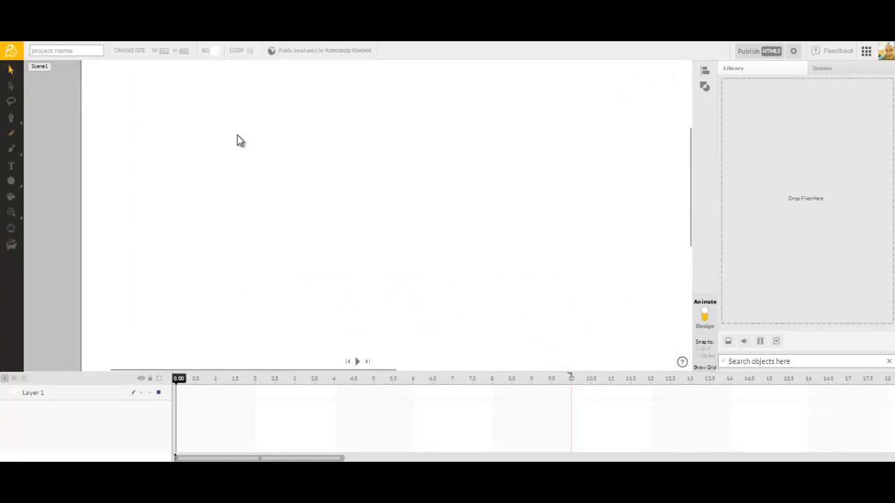
pyautogui.click(12, 134)
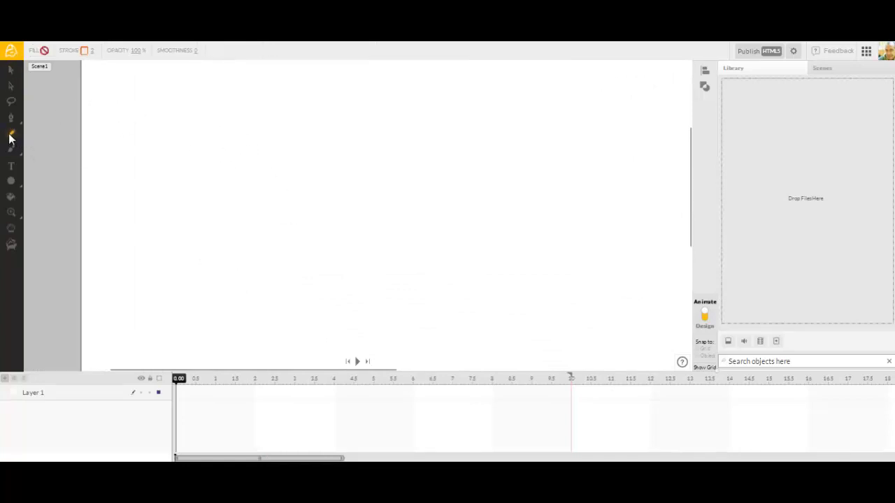
pyautogui.click(44, 51)
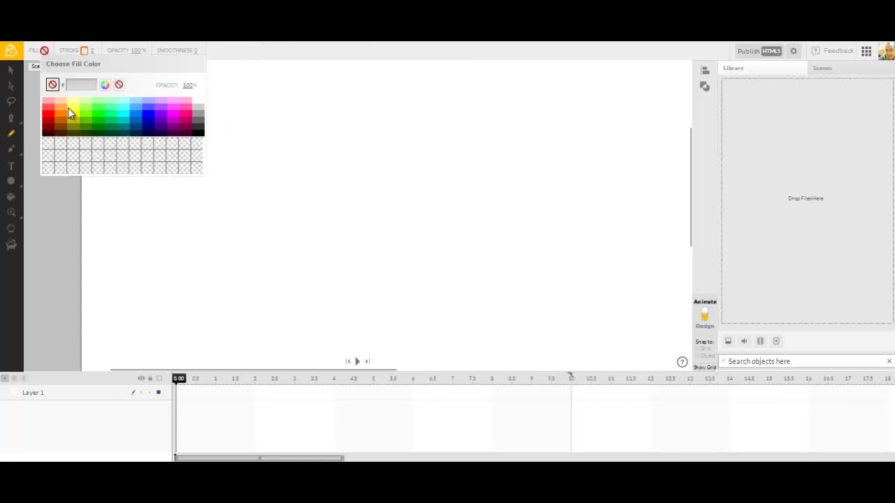
pyautogui.click(62, 108)
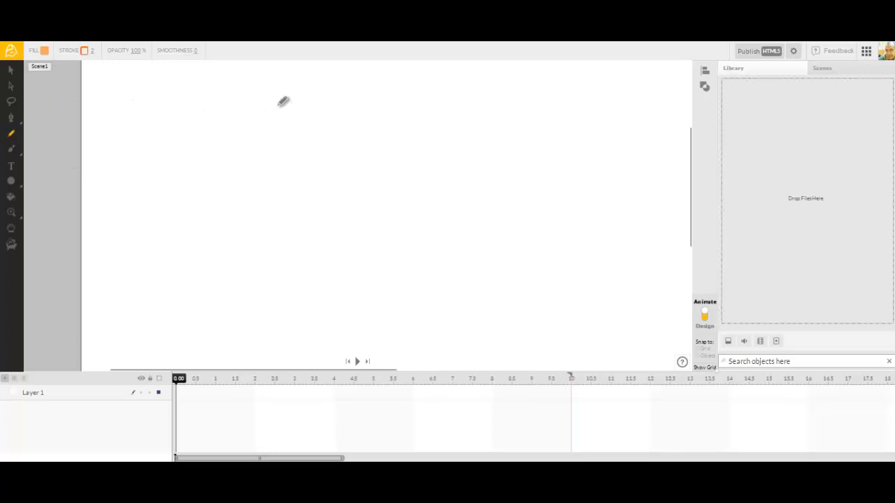
pyautogui.moveTo(283, 101)
pyautogui.mouseDown()
pyautogui.moveTo(244, 100)
pyautogui.moveTo(226, 116)
pyautogui.moveTo(226, 140)
pyautogui.moveTo(279, 95)
pyautogui.moveTo(280, 109)
pyautogui.mouseUp()
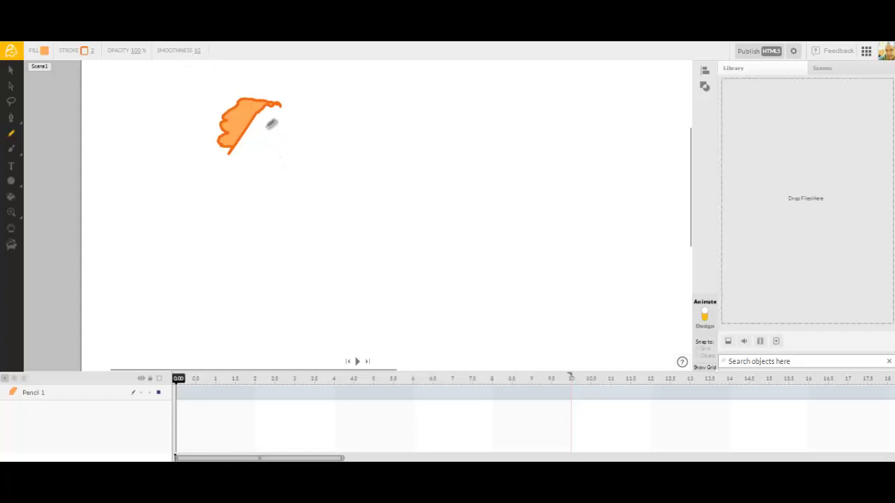
# Draw the face in profile with an eye beside the hair, using the pale yellow fill ffffaa
pyautogui.click(44, 52)
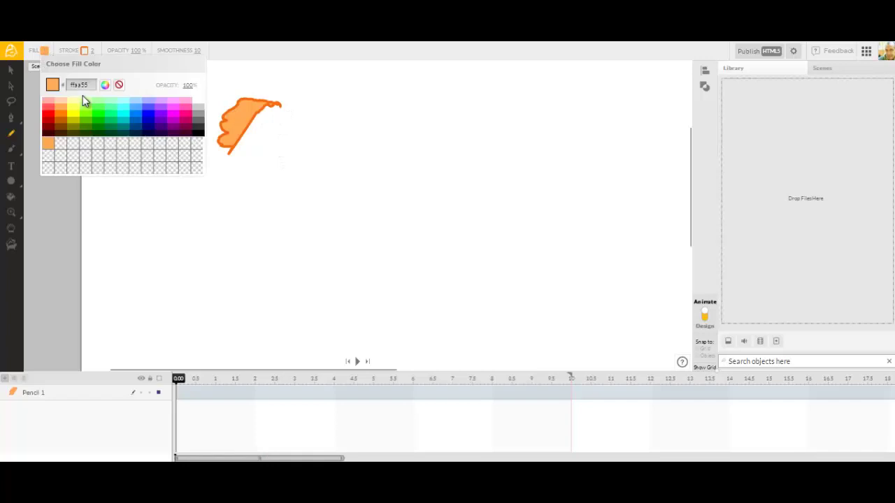
pyautogui.click(77, 105)
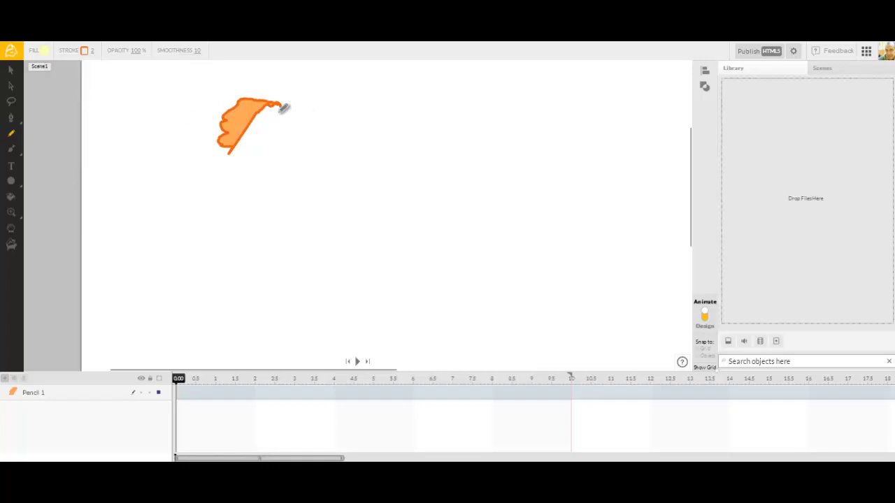
pyautogui.moveTo(279, 103)
pyautogui.mouseDown()
pyautogui.moveTo(291, 130)
pyautogui.moveTo(266, 149)
pyautogui.moveTo(239, 144)
pyautogui.moveTo(269, 103)
pyautogui.moveTo(280, 123)
pyautogui.moveTo(270, 123)
pyautogui.mouseUp()
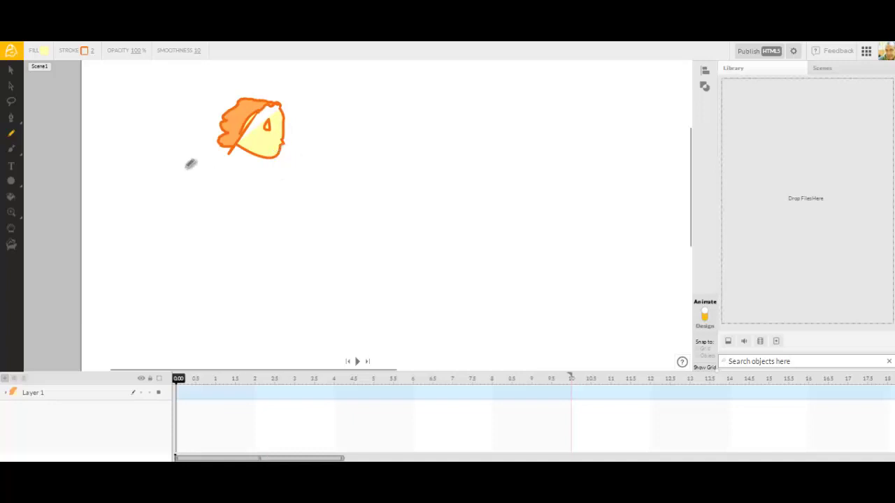
# Draw an elongated egg-shaped body and a pointed scarf at the neck below the head, using a light peach fill
pyautogui.click(46, 52)
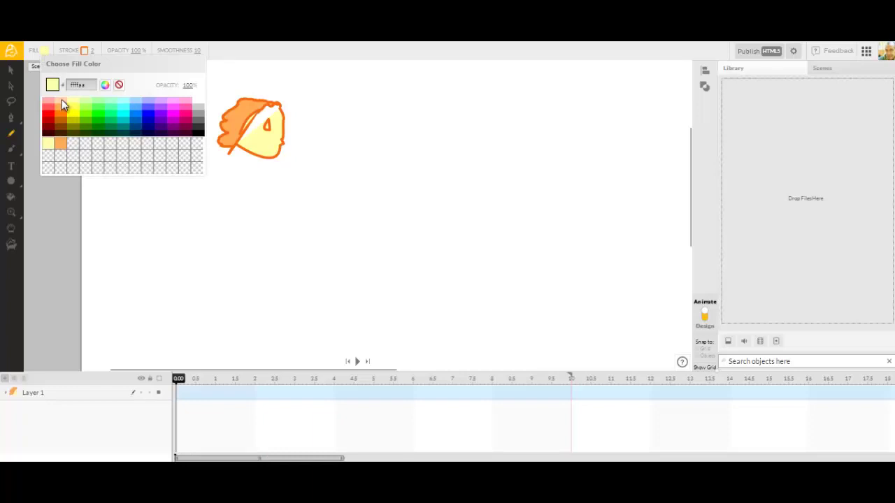
pyautogui.click(62, 101)
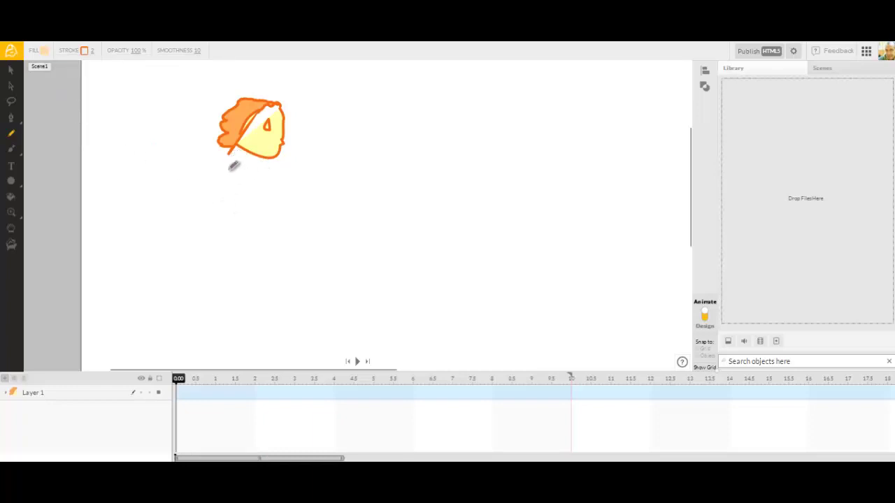
pyautogui.moveTo(235, 158)
pyautogui.mouseDown()
pyautogui.moveTo(218, 264)
pyautogui.moveTo(227, 289)
pyautogui.moveTo(253, 303)
pyautogui.moveTo(284, 293)
pyautogui.moveTo(291, 262)
pyautogui.moveTo(266, 185)
pyautogui.moveTo(237, 164)
pyautogui.moveTo(231, 145)
pyautogui.moveTo(248, 185)
pyautogui.moveTo(248, 166)
pyautogui.moveTo(274, 186)
pyautogui.moveTo(241, 140)
pyautogui.mouseUp()
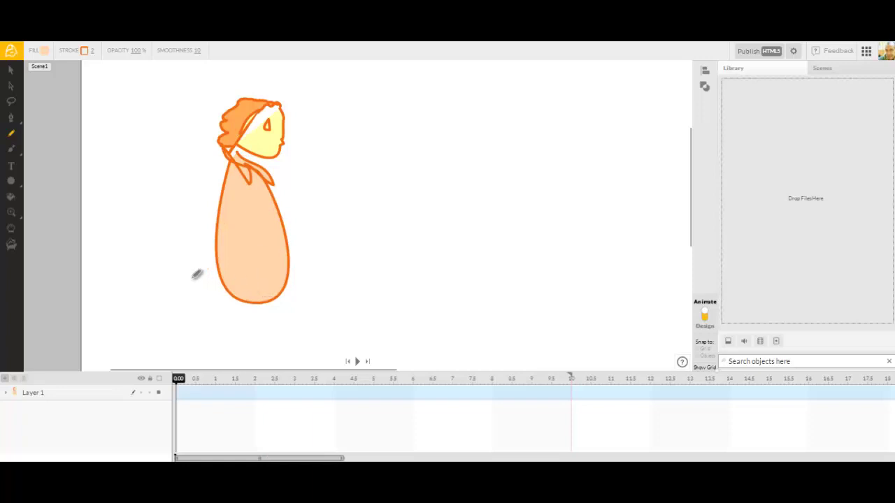
pyautogui.scroll(-2, 196, 252)
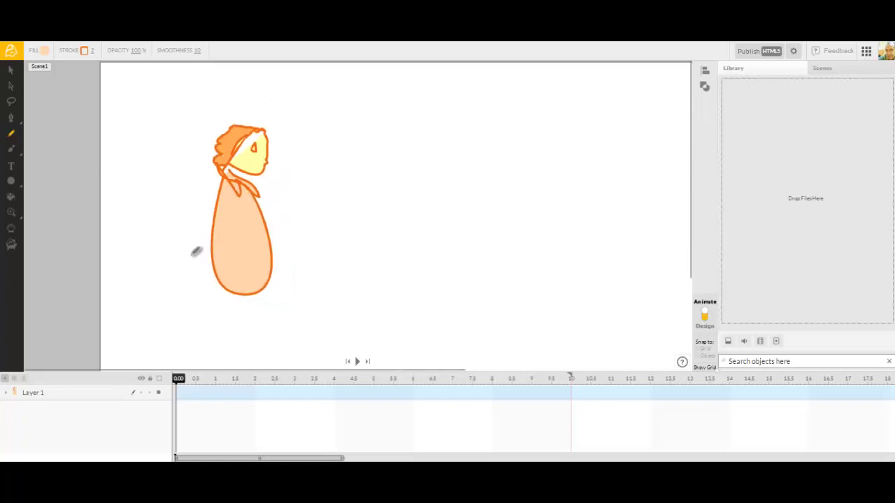
pyautogui.scroll(-1, 196, 252)
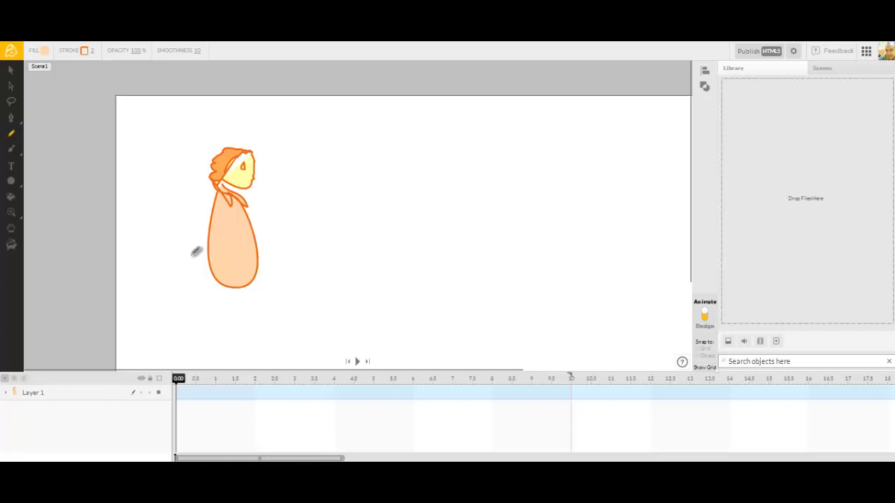
pyautogui.moveTo(4, 126)
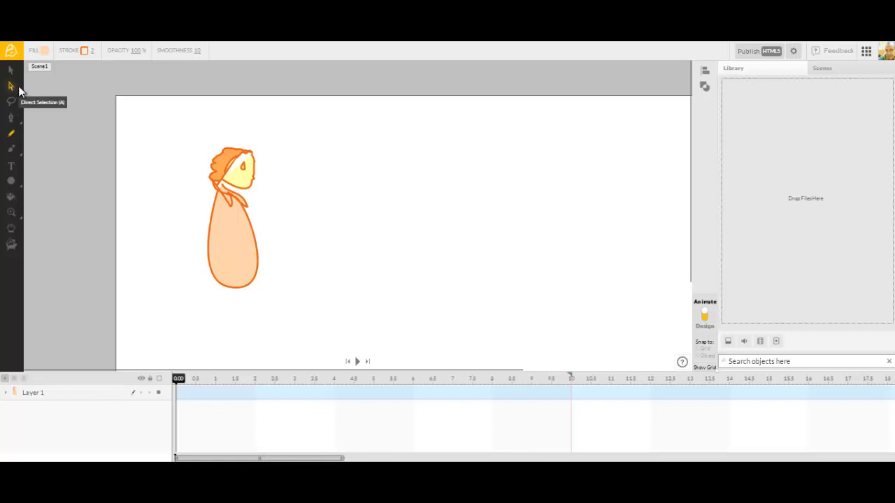
pyautogui.press('h')
pyautogui.moveTo(399, 294); pyautogui.dragTo(388, 234)
pyautogui.press('n')
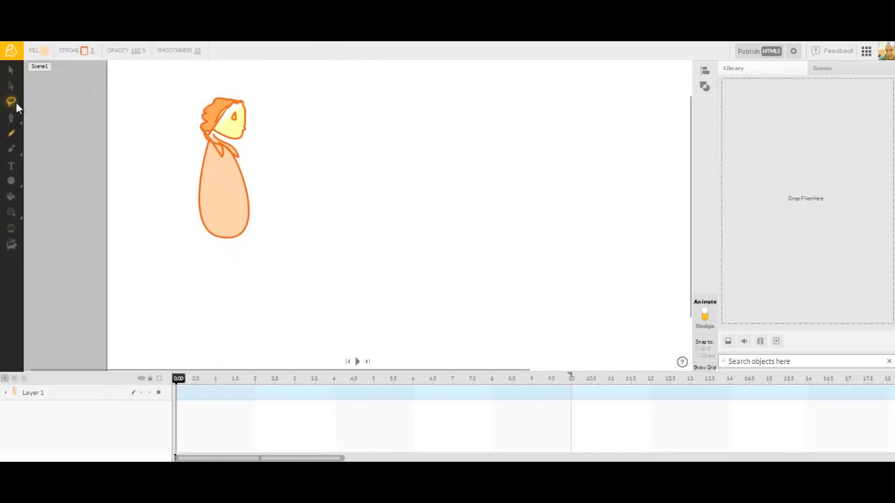
pyautogui.moveTo(17, 187)
pyautogui.moveTo(213, 155); pyautogui.dragTo(192, 195)
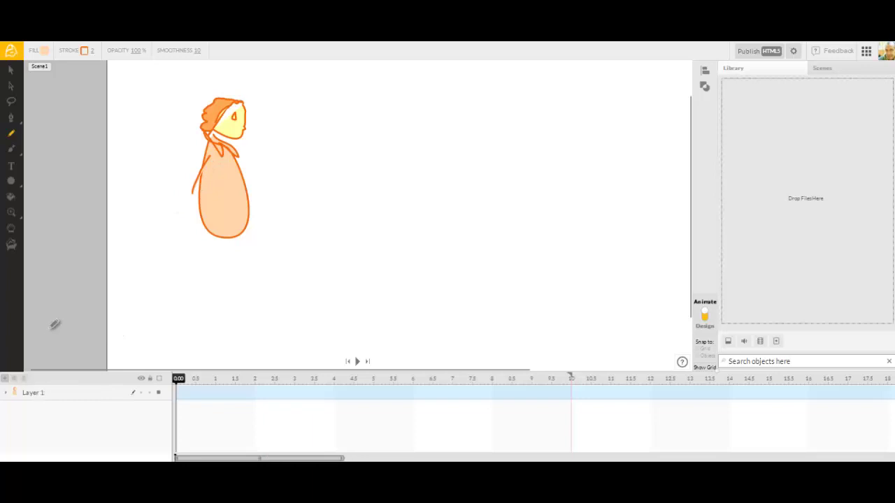
pyautogui.hotkey('ctrl', 'z')
# Add a new layer and draw the back arm with its hand on it, using Pencil smoothness 4
pyautogui.click(12, 380)
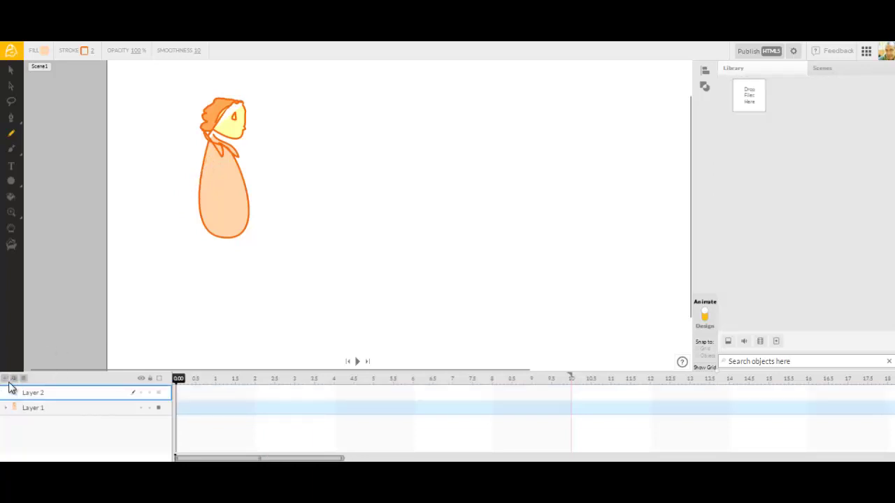
pyautogui.moveTo(213, 155)
pyautogui.mouseDown()
pyautogui.moveTo(172, 224)
pyautogui.moveTo(188, 217)
pyautogui.moveTo(224, 163)
pyautogui.moveTo(215, 150)
pyautogui.mouseUp()
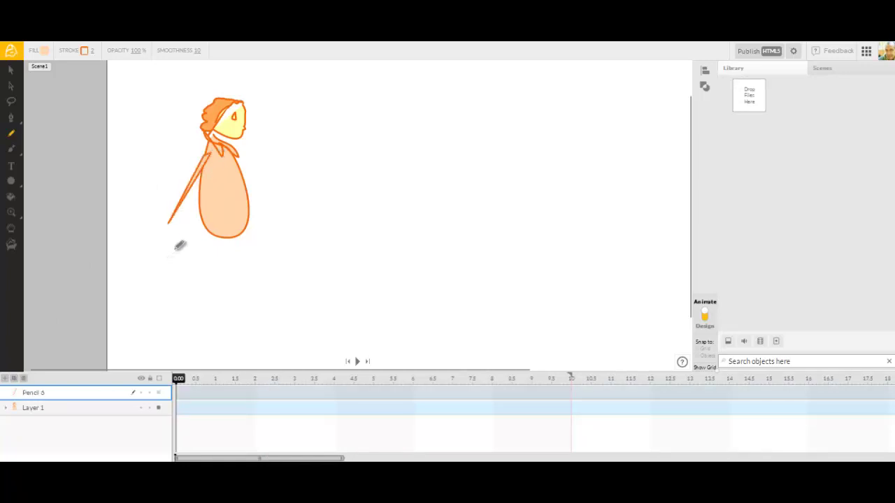
pyautogui.hotkey('ctrl', 'z')
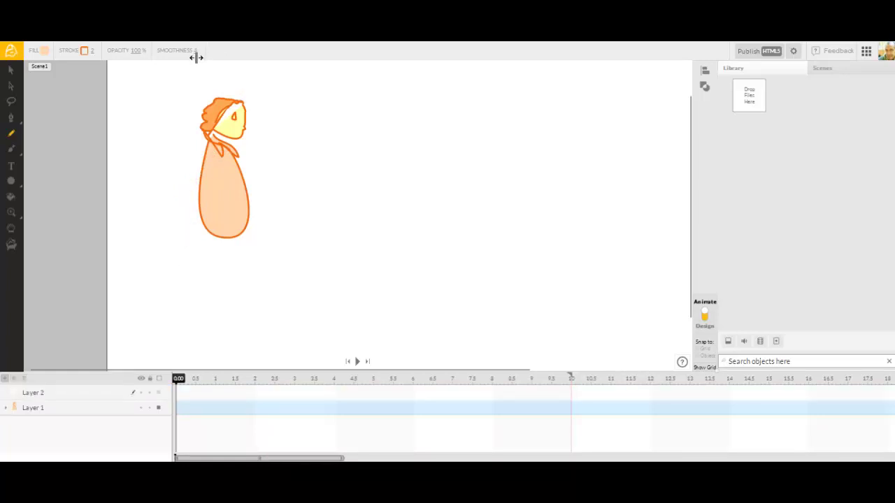
pyautogui.moveTo(207, 155)
pyautogui.mouseDown()
pyautogui.moveTo(186, 238)
pyautogui.moveTo(200, 240)
pyautogui.moveTo(207, 214)
pyautogui.mouseUp()
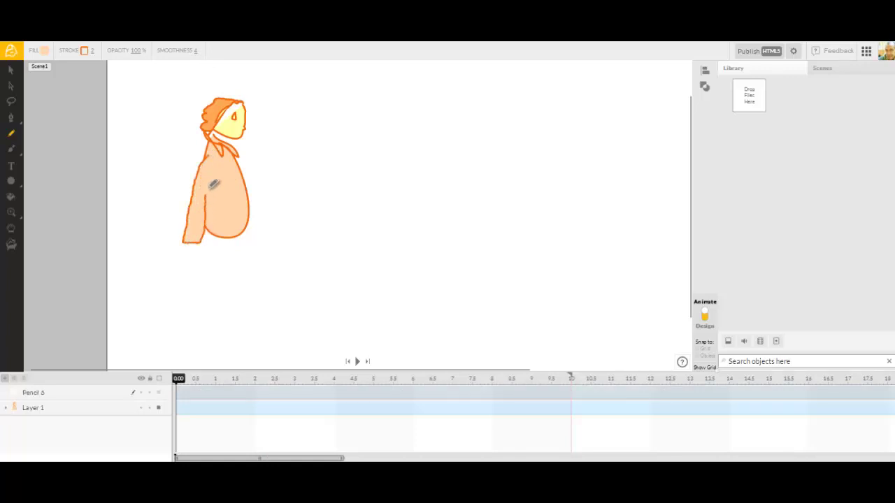
pyautogui.moveTo(210, 158)
pyautogui.mouseDown()
pyautogui.moveTo(204, 215)
pyautogui.moveTo(179, 263)
pyautogui.moveTo(201, 243)
pyautogui.mouseUp()
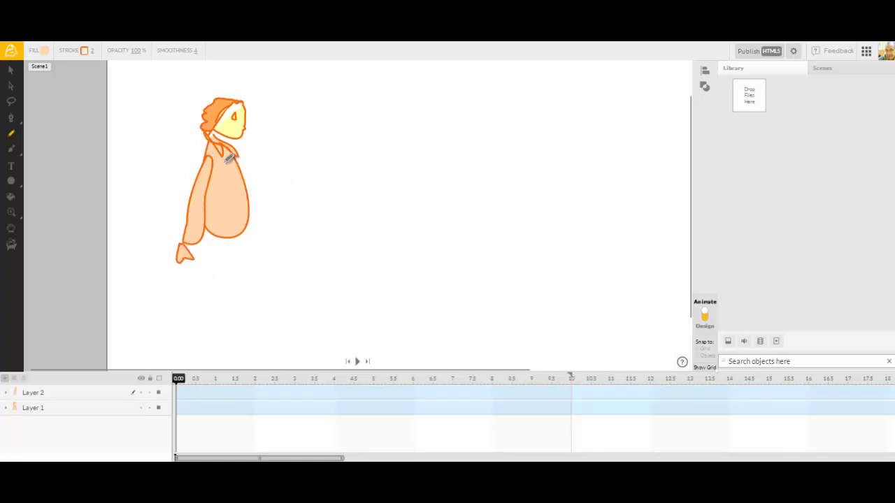
# Draw the front arm from the shoulder down across the body, ending in a closed hand
pyautogui.moveTo(227, 163)
pyautogui.mouseDown()
pyautogui.moveTo(279, 227)
pyautogui.moveTo(275, 233)
pyautogui.moveTo(265, 239)
pyautogui.moveTo(222, 161)
pyautogui.mouseUp()
pyautogui.moveTo(277, 238); pyautogui.dragTo(280, 228)
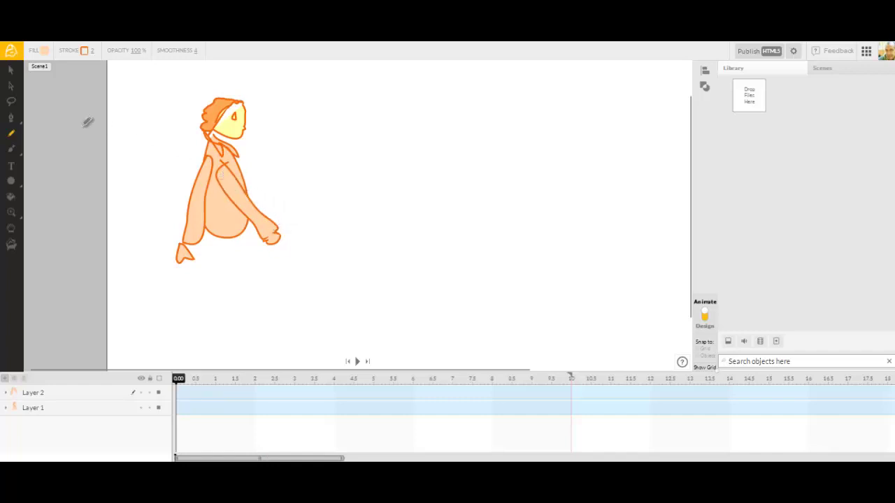
# Group the front arm with its hand and send the group backward until it lies behind the body
pyautogui.click(11, 69)
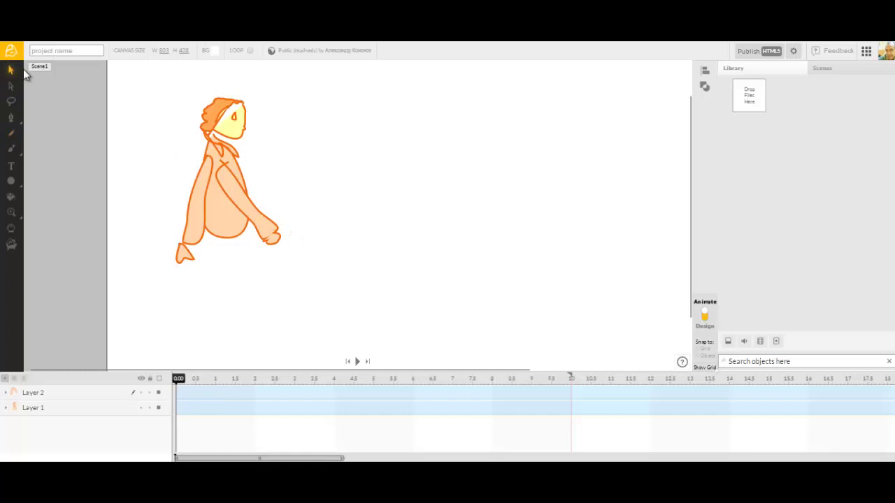
pyautogui.click(276, 238)
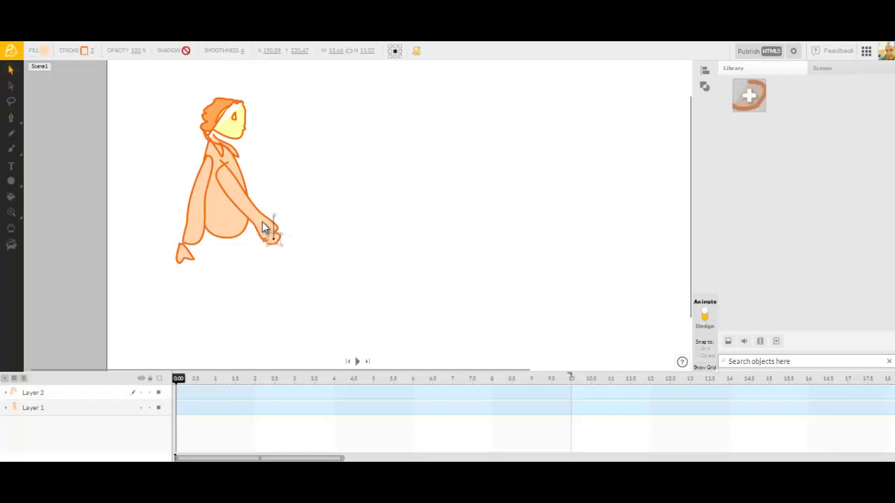
pyautogui.click(269, 230)
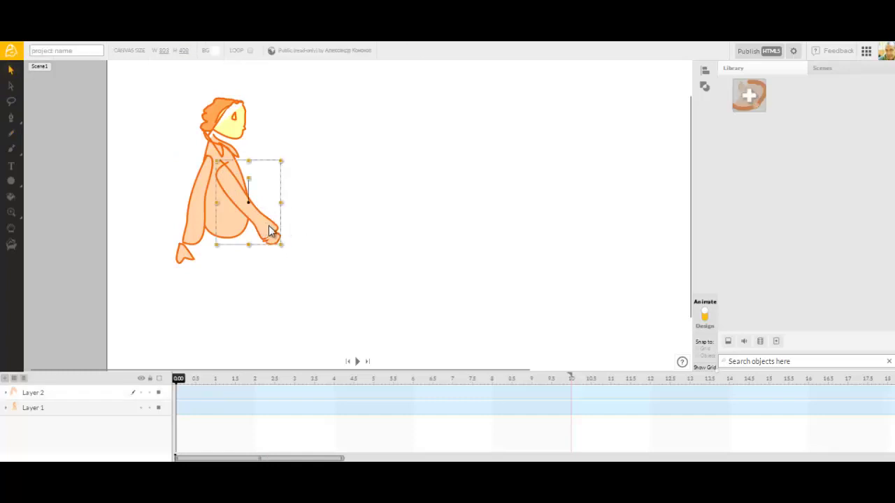
pyautogui.rightClick(272, 263)
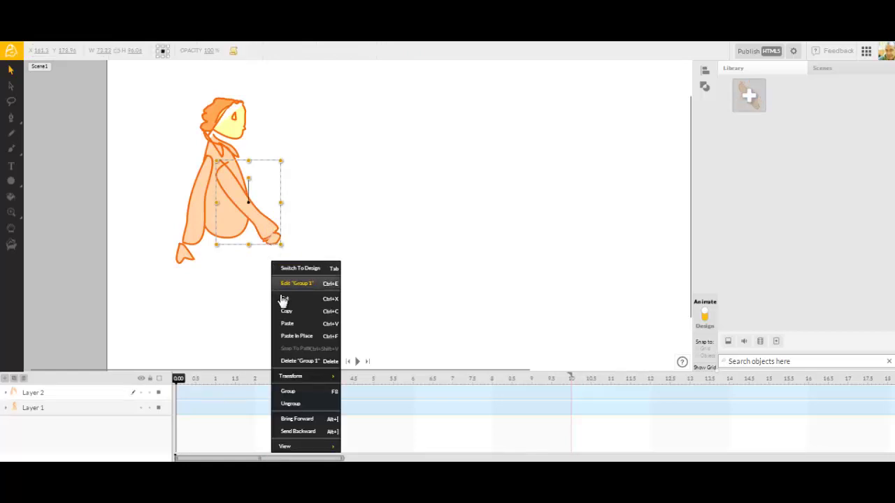
pyautogui.click(295, 430)
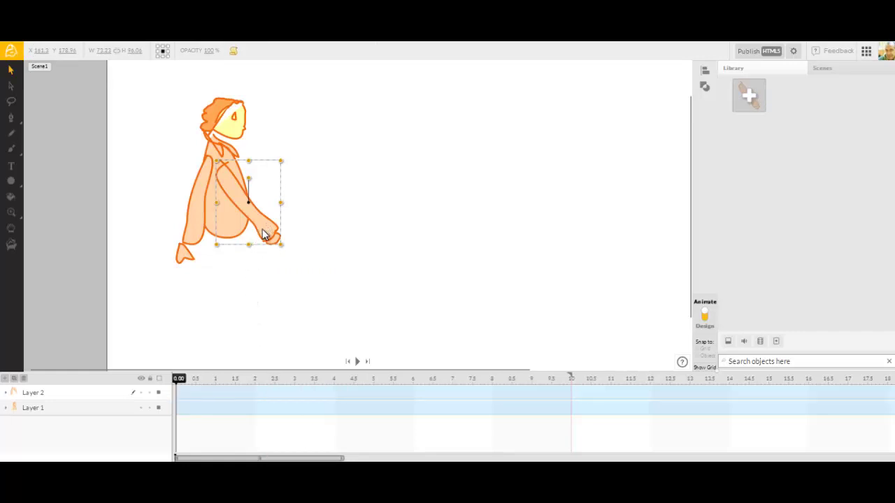
pyautogui.rightClick(273, 302)
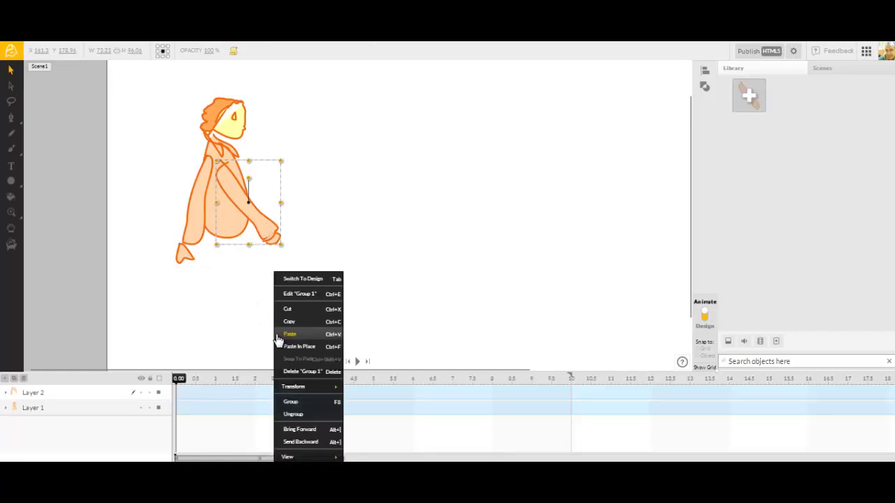
pyautogui.click(302, 442)
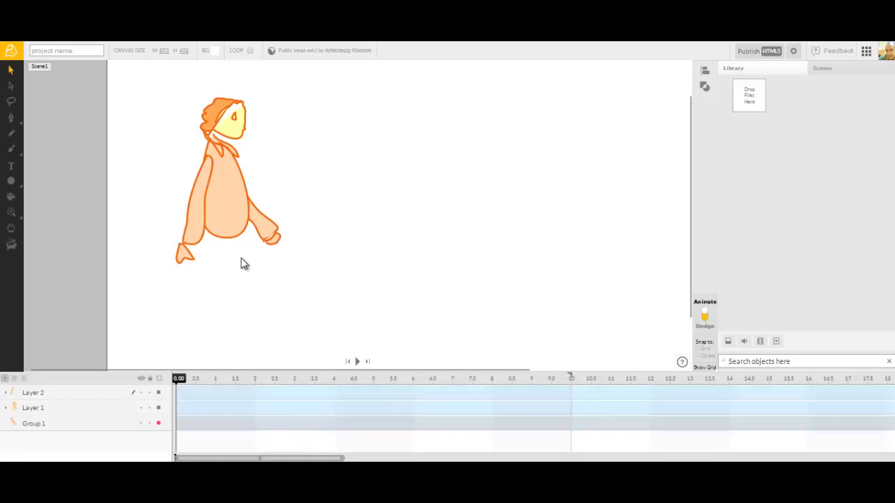
# Set the front arm group's pivot to its upper-left corner and rotate the arm forward until it is almost horizontal
pyautogui.click(264, 224)
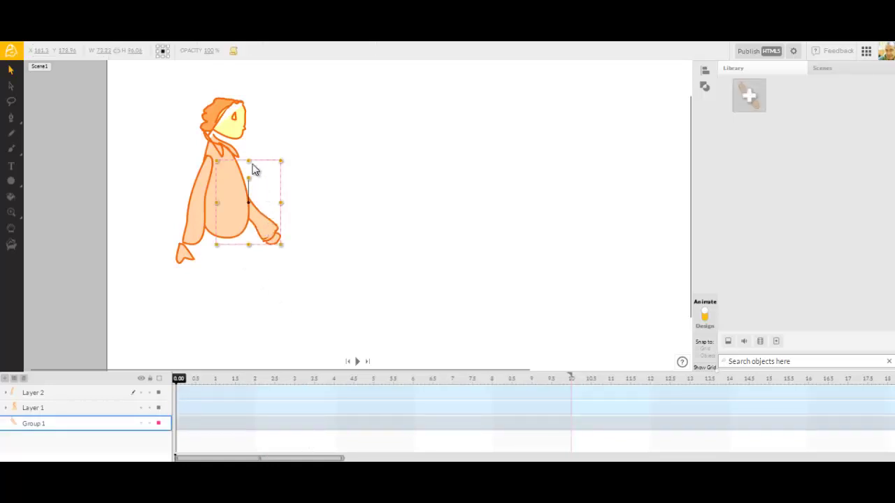
pyautogui.click(161, 48)
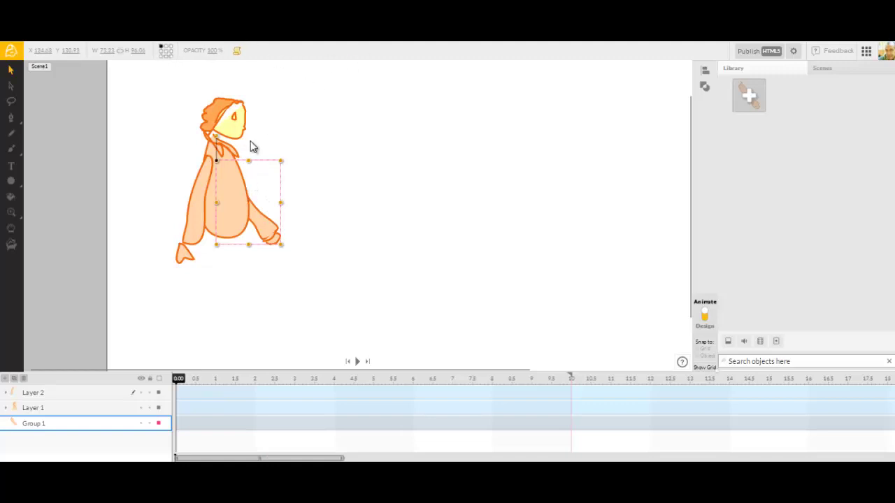
pyautogui.moveTo(221, 141); pyautogui.dragTo(274, 239)
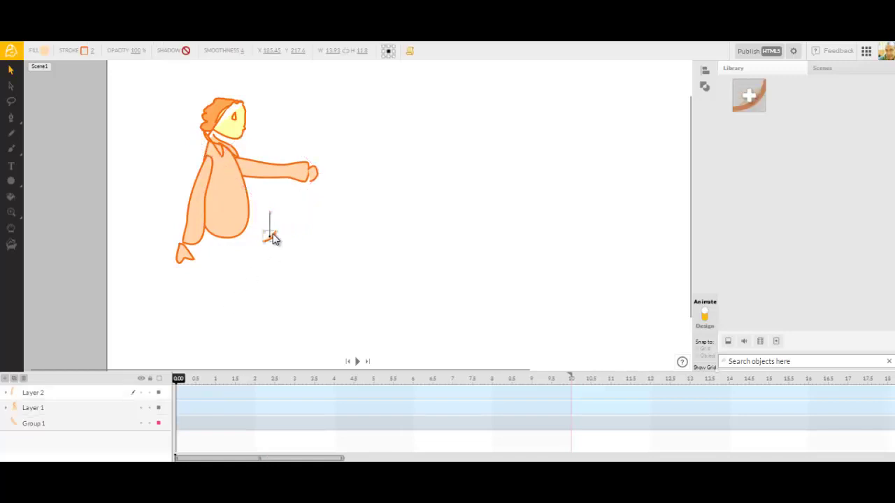
# Group the back arm with its hand and set the group's pivot to its upper-right corner at the shoulder
pyautogui.hotkey('ctrl', 'z')
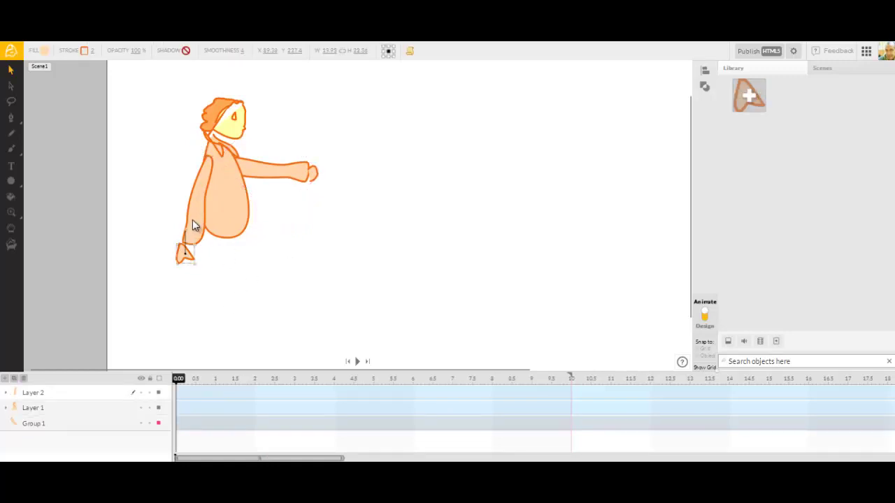
pyautogui.hotkey('ctrl', 'z')
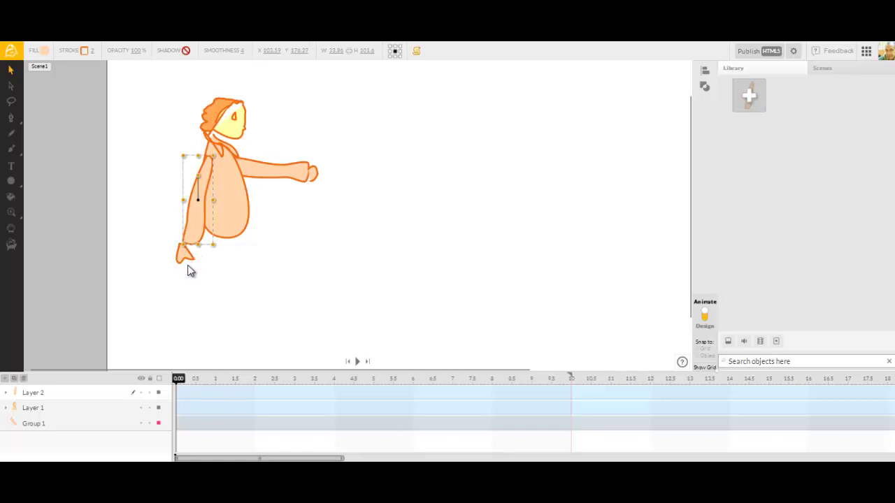
pyautogui.hotkey('ctrl', 'z')
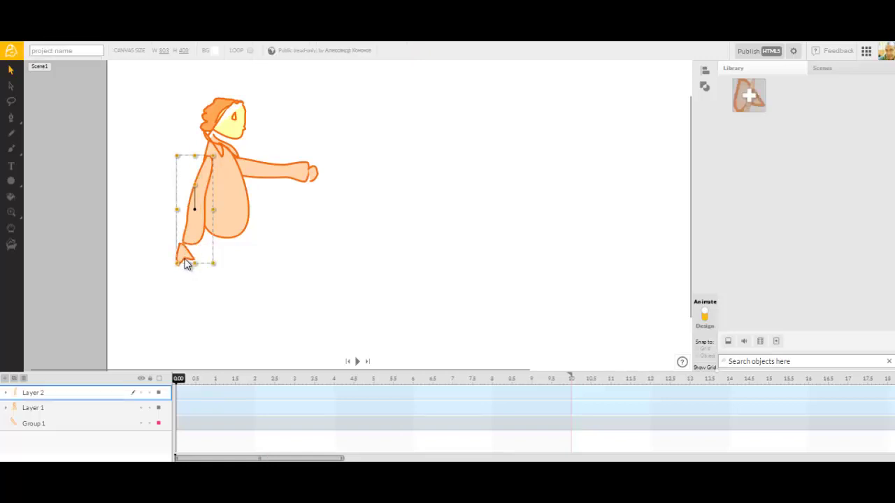
pyautogui.hotkey('ctrl', 'z')
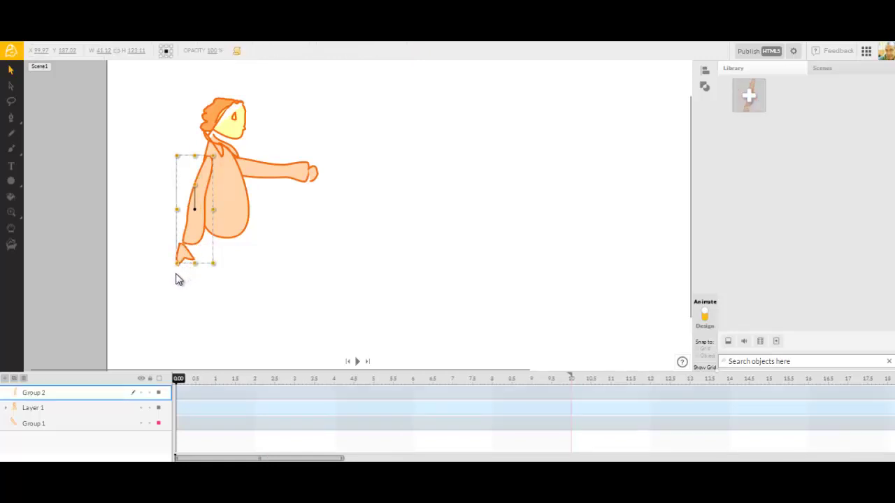
pyautogui.click(174, 45)
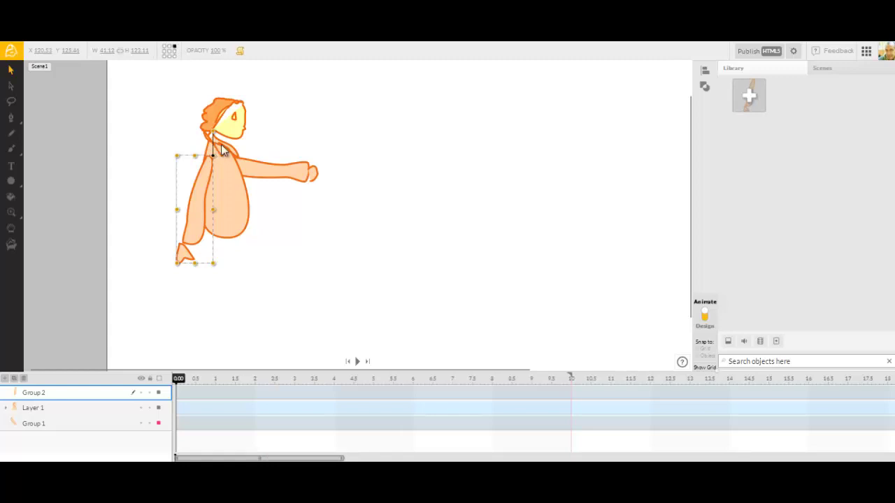
# Lower the front arm so it points diagonally forward, and rotate the back arm outward behind the body
pyautogui.click(304, 174)
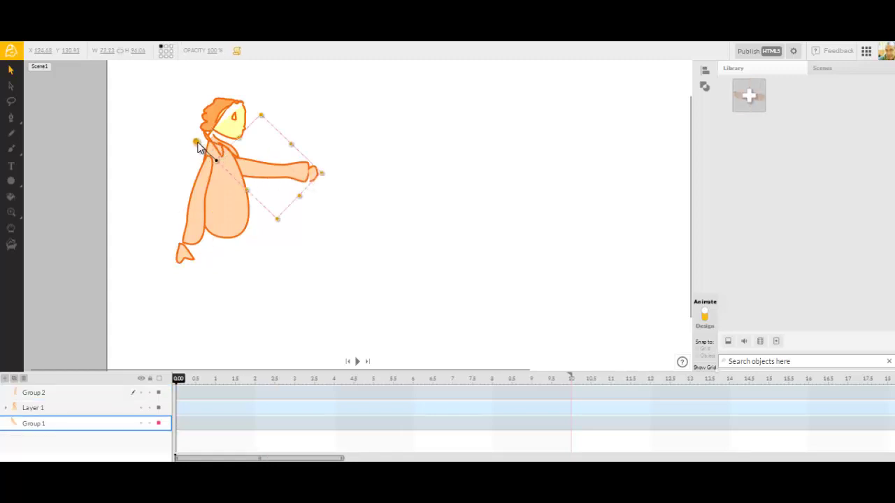
pyautogui.moveTo(198, 145); pyautogui.dragTo(223, 139)
pyautogui.click(202, 201)
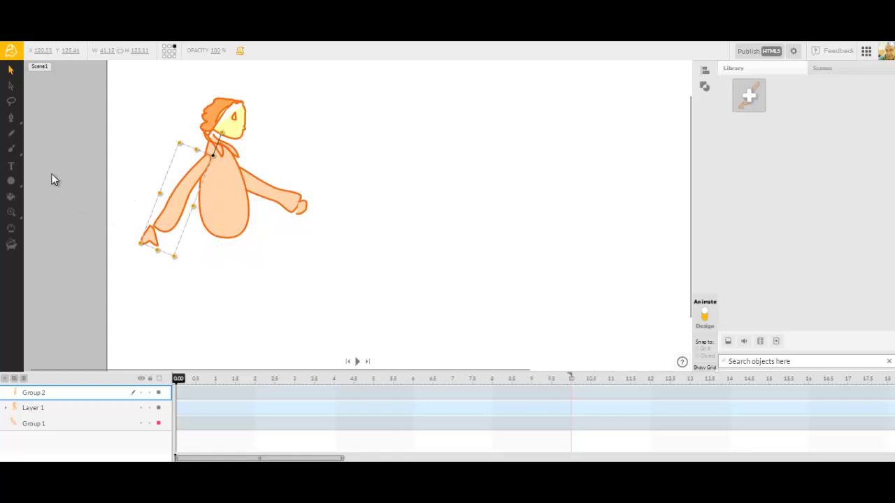
# Try drawing an orange-outlined leg with a foot from the hip downward using the Pencil at smoothness 4
pyautogui.click(10, 138)
pyautogui.click(10, 137)
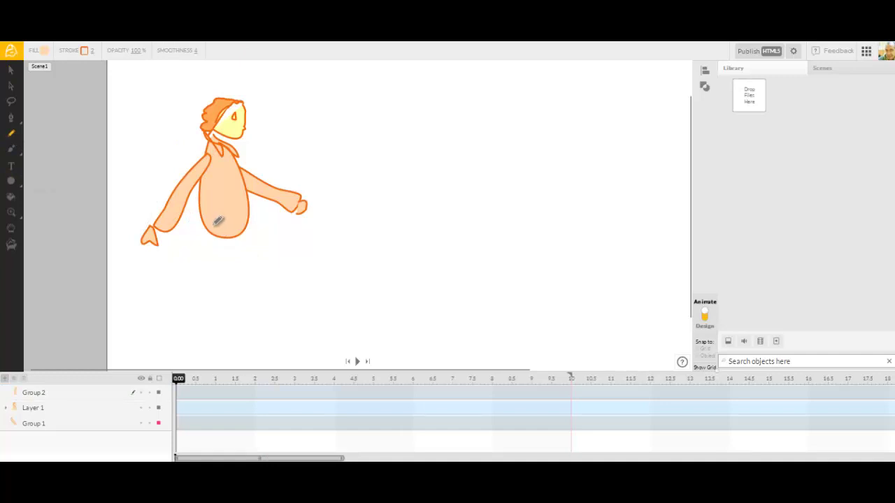
pyautogui.moveTo(210, 217)
pyautogui.mouseDown()
pyautogui.moveTo(235, 221)
pyautogui.moveTo(236, 254)
pyautogui.moveTo(200, 333)
pyautogui.moveTo(218, 334)
pyautogui.moveTo(221, 348)
pyautogui.moveTo(171, 339)
pyautogui.mouseUp()
pyautogui.moveTo(179, 312)
pyautogui.mouseDown()
pyautogui.moveTo(197, 284)
pyautogui.moveTo(210, 217)
pyautogui.mouseUp()
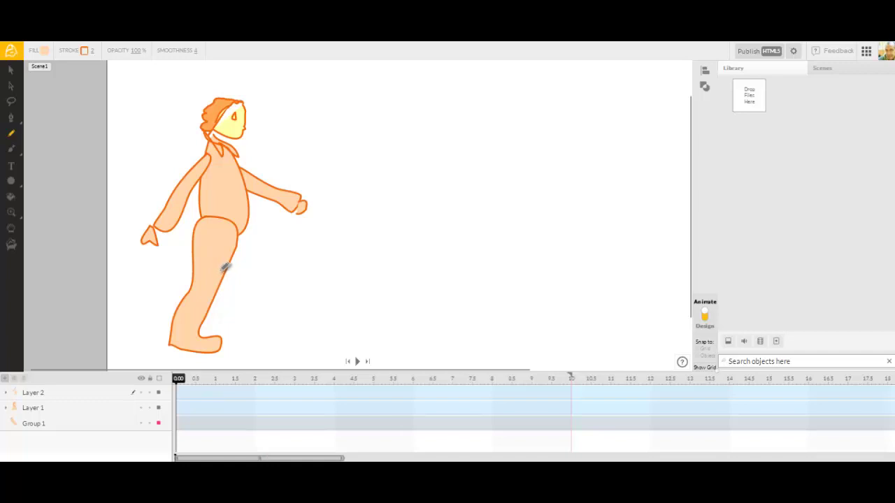
# Replace the outlined leg with a freehand peach leg and foot below the body, drawn with no stroke
pyautogui.click(84, 51)
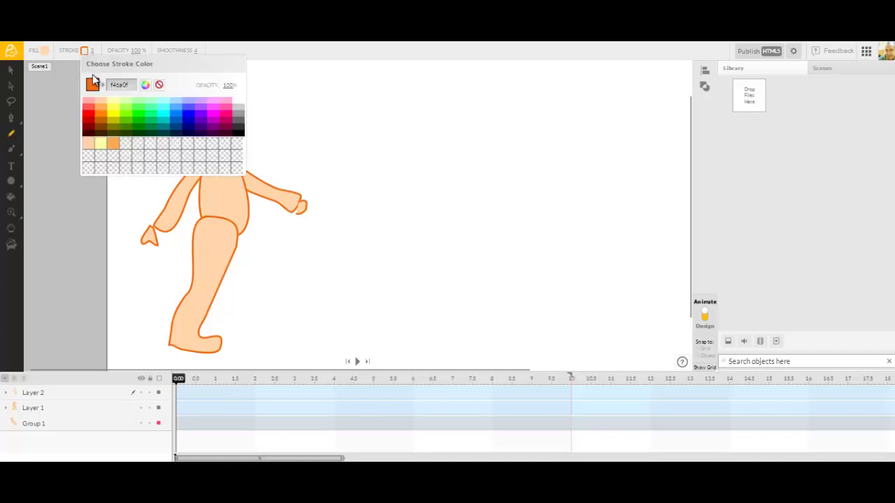
pyautogui.click(159, 85)
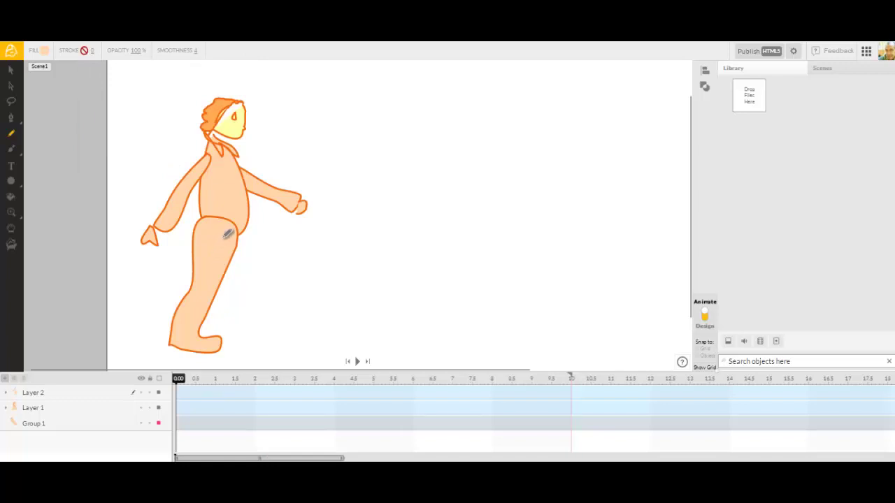
pyautogui.hotkey('ctrl', 'z')
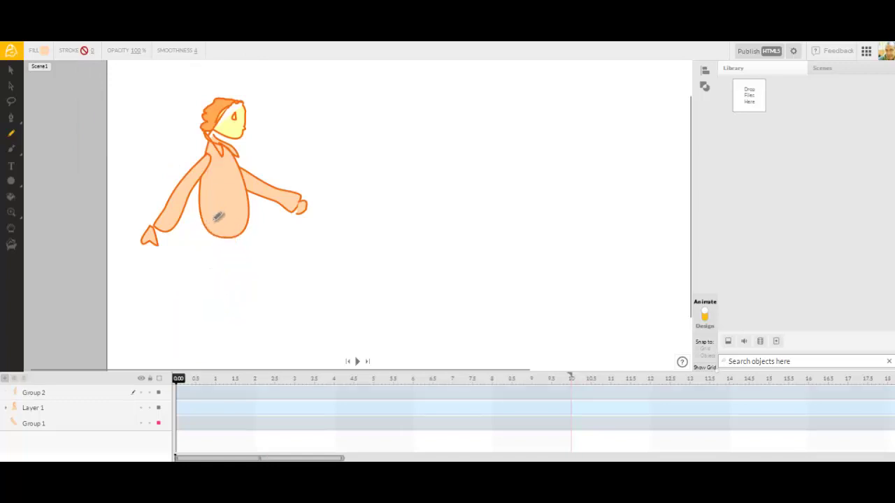
pyautogui.moveTo(210, 212)
pyautogui.mouseDown()
pyautogui.moveTo(231, 234)
pyautogui.moveTo(198, 338)
pyautogui.moveTo(219, 339)
pyautogui.moveTo(226, 357)
pyautogui.moveTo(202, 361)
pyautogui.moveTo(163, 348)
pyautogui.moveTo(195, 278)
pyautogui.moveTo(204, 222)
pyautogui.moveTo(227, 226)
pyautogui.moveTo(210, 302)
pyautogui.moveTo(222, 336)
pyautogui.moveTo(240, 311)
pyautogui.mouseUp()
pyautogui.moveTo(218, 212)
pyautogui.mouseDown()
pyautogui.moveTo(241, 232)
pyautogui.moveTo(214, 325)
pyautogui.moveTo(241, 336)
pyautogui.moveTo(242, 345)
pyautogui.moveTo(222, 350)
pyautogui.moveTo(190, 337)
pyautogui.moveTo(200, 231)
pyautogui.moveTo(217, 216)
pyautogui.moveTo(236, 223)
pyautogui.moveTo(240, 252)
pyautogui.mouseUp()
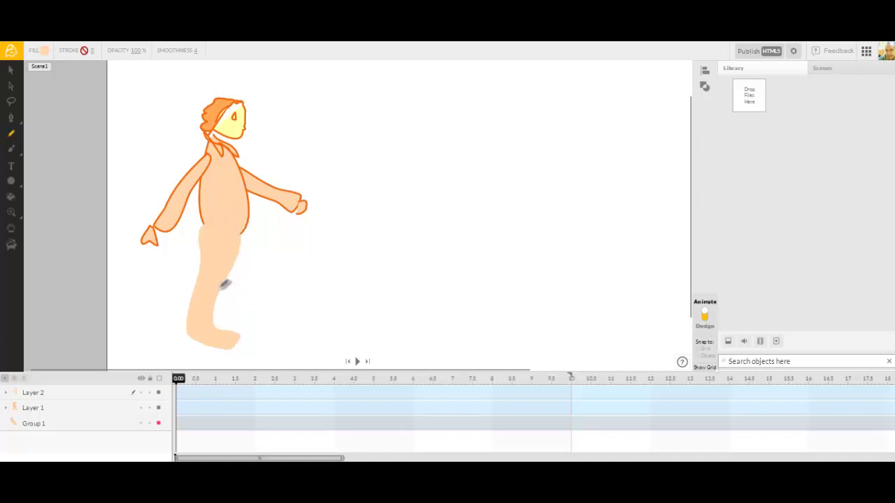
# Set the leg's pivot to its upper-right corner and rotate the leg backward into a trailing stride position
pyautogui.click(11, 70)
pyautogui.click(170, 233)
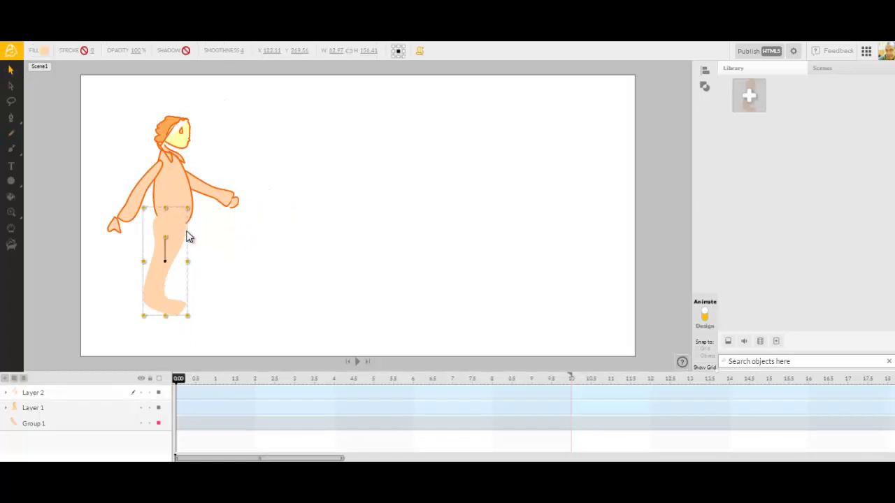
pyautogui.click(403, 47)
pyautogui.moveTo(189, 187); pyautogui.dragTo(203, 209)
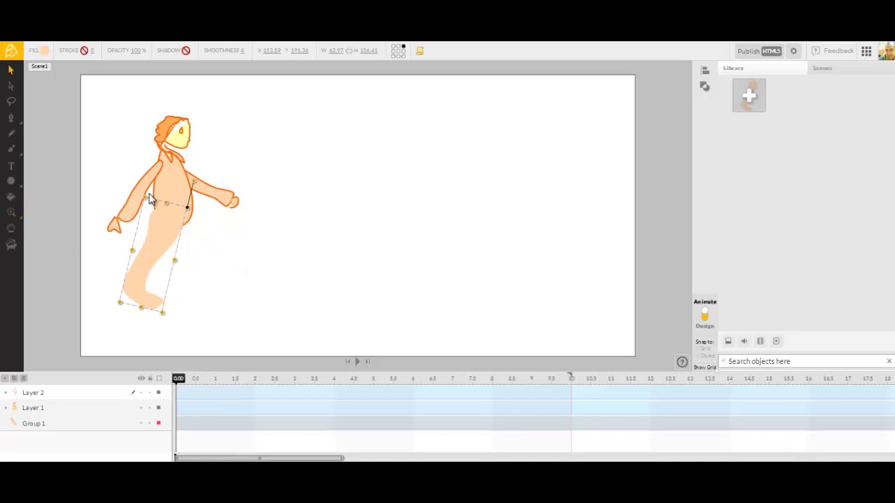
# Draw the second leg stepping forward from the hip with a peach fill and no stroke, and send it backward
pyautogui.click(11, 136)
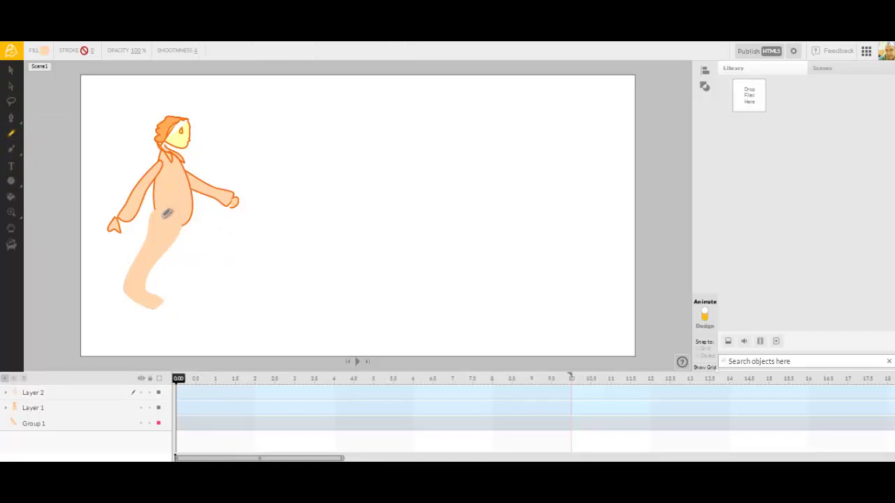
pyautogui.moveTo(174, 243)
pyautogui.mouseDown()
pyautogui.moveTo(202, 301)
pyautogui.moveTo(228, 300)
pyautogui.moveTo(235, 289)
pyautogui.moveTo(216, 289)
pyautogui.moveTo(197, 203)
pyautogui.moveTo(181, 200)
pyautogui.mouseUp()
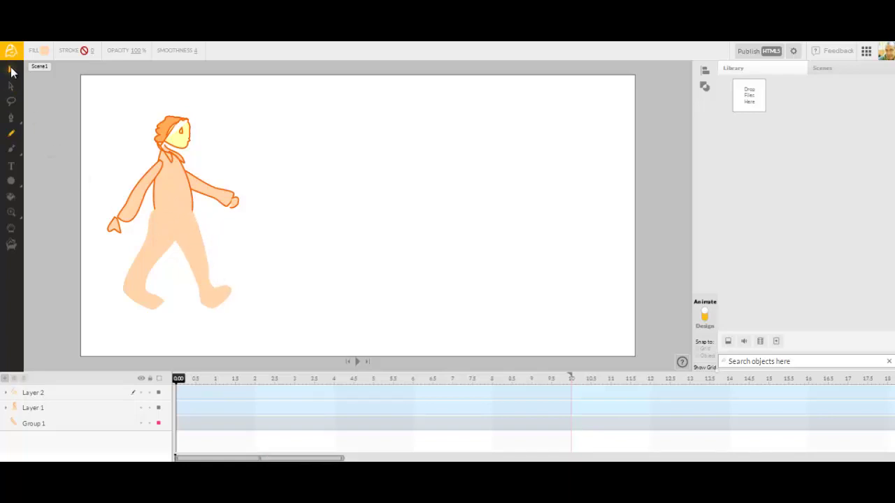
pyautogui.click(11, 70)
pyautogui.click(201, 253)
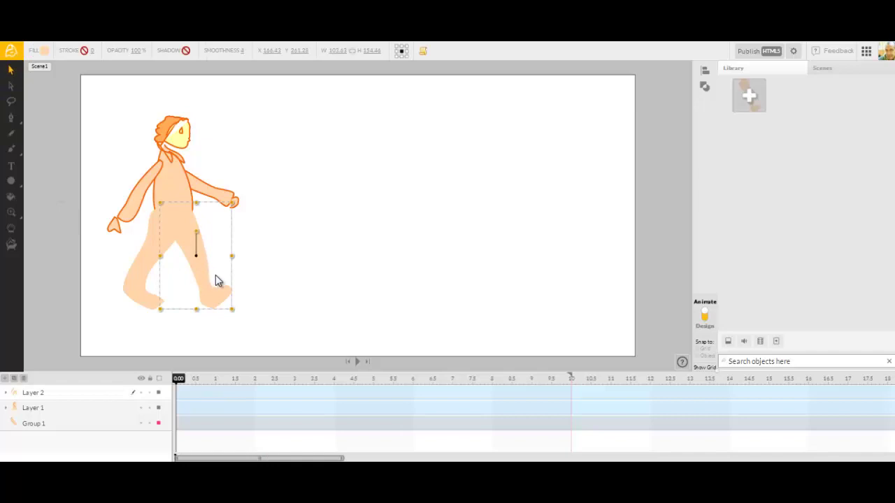
pyautogui.rightClick(213, 341)
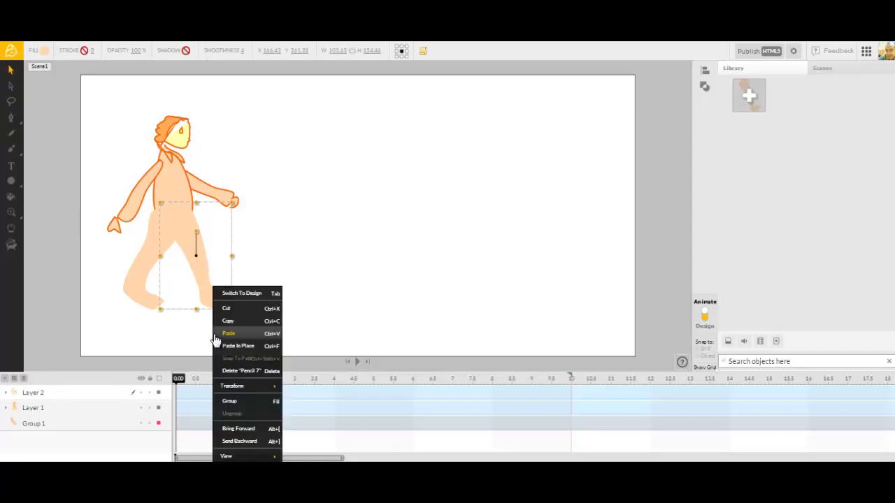
pyautogui.click(256, 442)
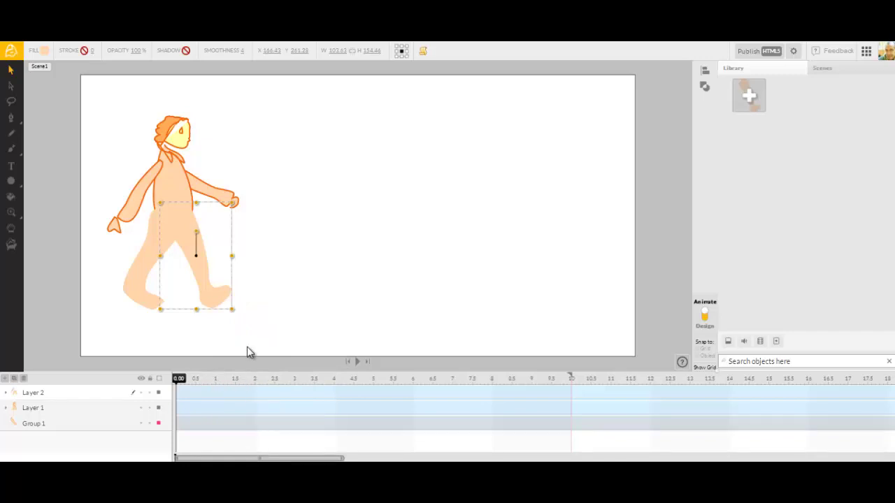
# Set the forward leg's pivot to its upper-left corner and, at 0.20 s, rotate both legs so they swap stride positions
pyautogui.click(397, 46)
pyautogui.click(186, 390)
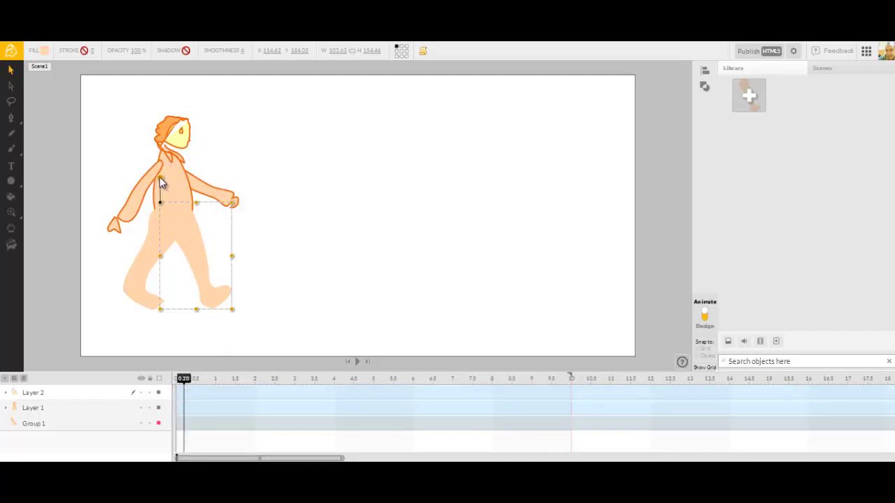
pyautogui.moveTo(161, 182); pyautogui.dragTo(183, 183)
pyautogui.hotkey('ctrl', 'z')
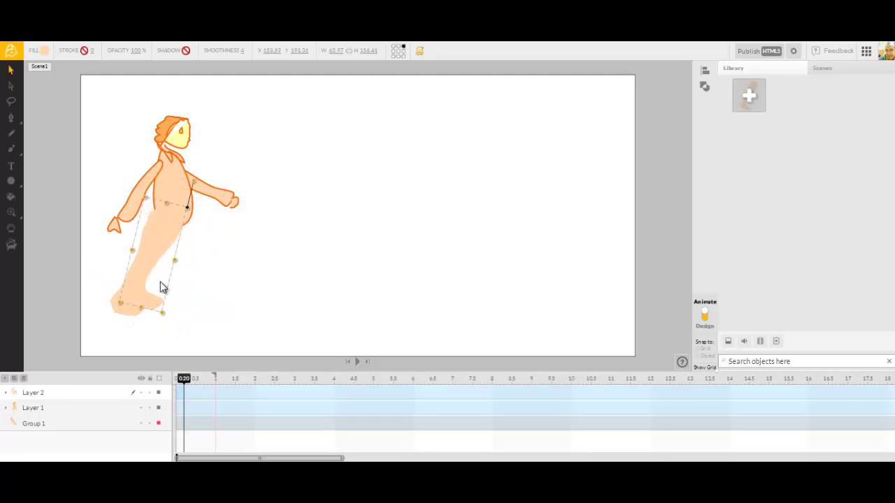
pyautogui.moveTo(194, 184); pyautogui.dragTo(167, 186)
# At 0.20 s, rotate the front arm behind the body and swing the back arm forward across it
pyautogui.click(212, 192)
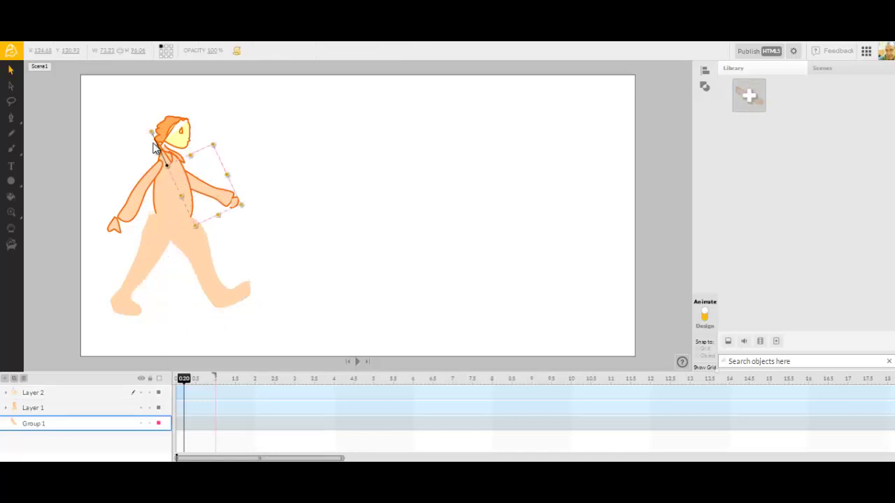
pyautogui.moveTo(160, 131); pyautogui.dragTo(234, 145)
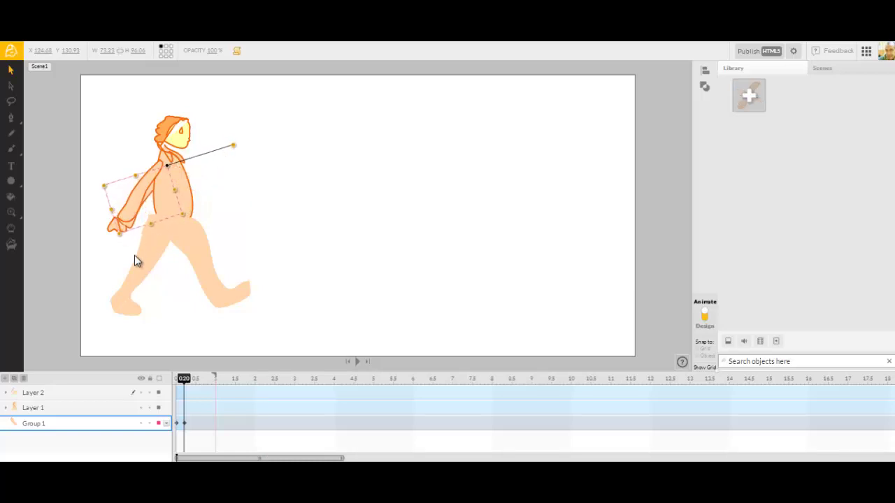
pyautogui.click(117, 223)
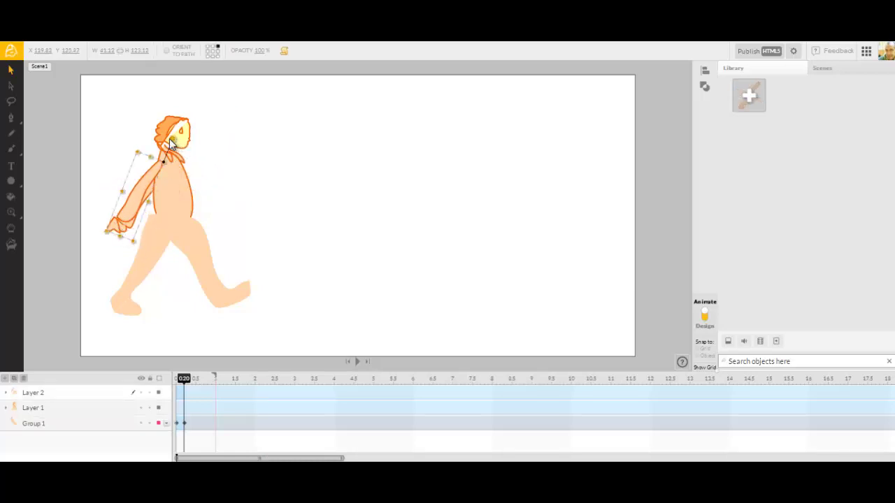
pyautogui.moveTo(169, 138); pyautogui.dragTo(145, 149)
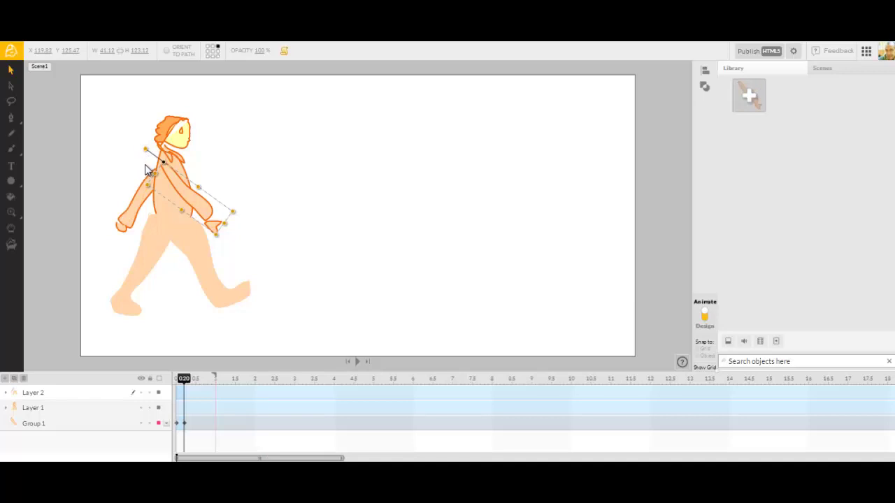
# At 0.40 s, swing the back arm behind the body again and rotate the front arm forward
pyautogui.click(188, 383)
pyautogui.click(193, 382)
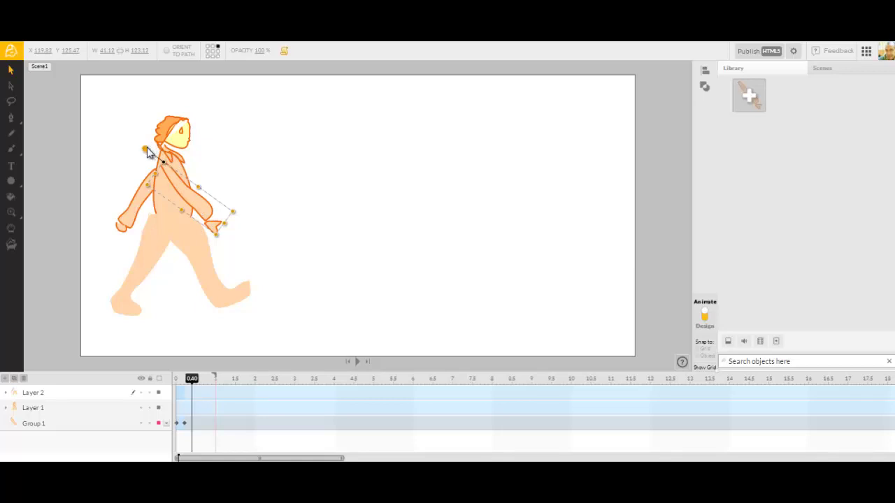
pyautogui.moveTo(147, 153); pyautogui.dragTo(181, 135)
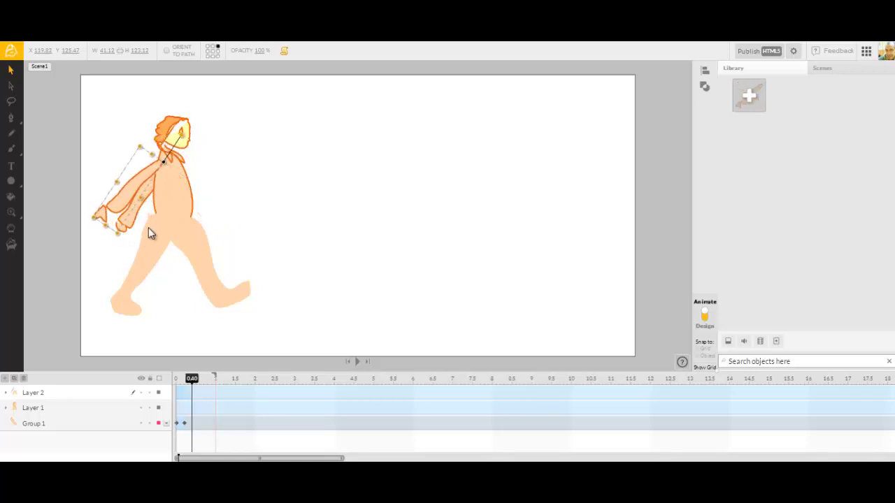
pyautogui.click(134, 231)
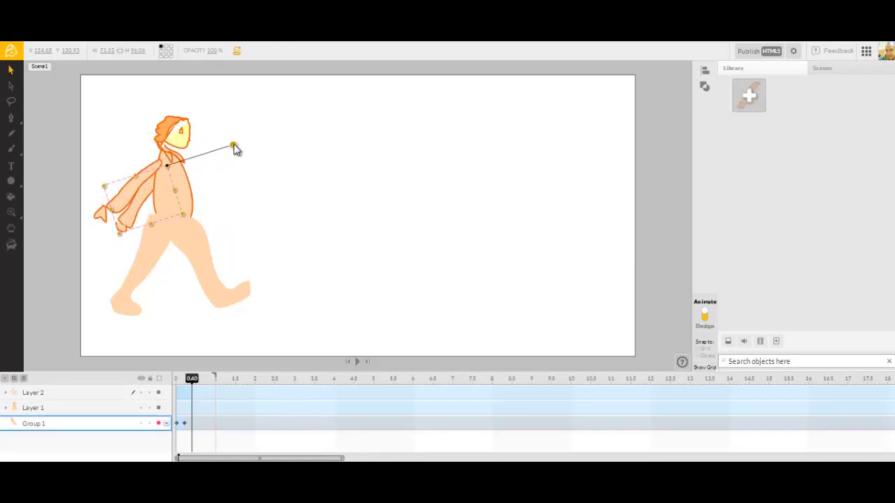
pyautogui.moveTo(235, 149); pyautogui.dragTo(228, 203)
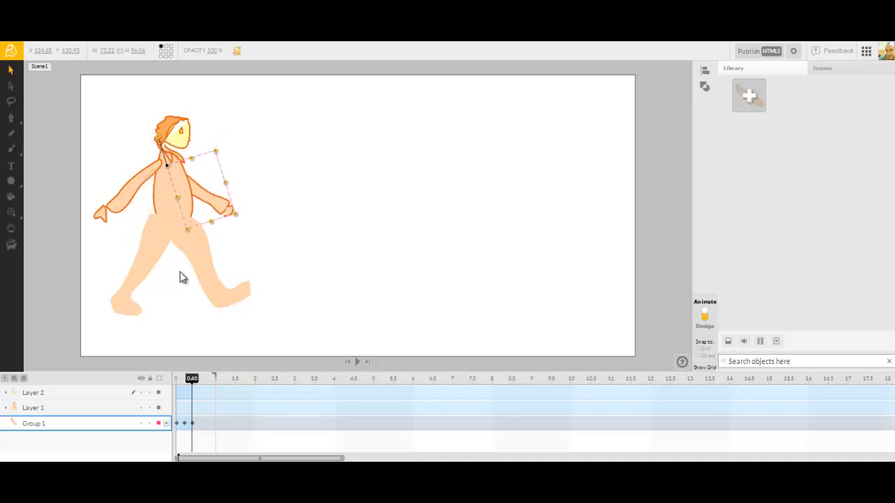
# At 0.40 s, rotate both legs back to their starting stride, one stepping forward and the other trailing
pyautogui.click(197, 274)
pyautogui.moveTo(172, 191)
pyautogui.mouseDown()
pyautogui.moveTo(180, 183)
pyautogui.moveTo(204, 187)
pyautogui.moveTo(161, 179)
pyautogui.mouseUp()
pyautogui.click(135, 308)
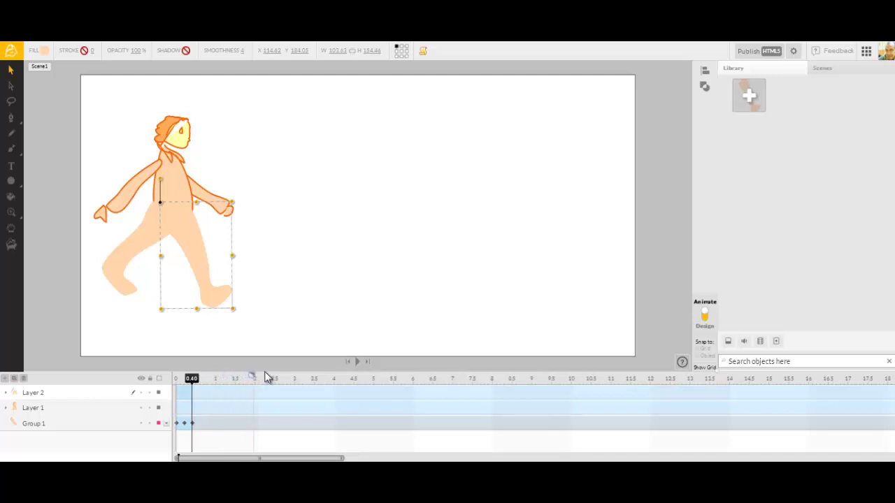
# Extend the scene's end marker on the timeline to 12 s
pyautogui.click(650, 376)
pyautogui.click(78, 411)
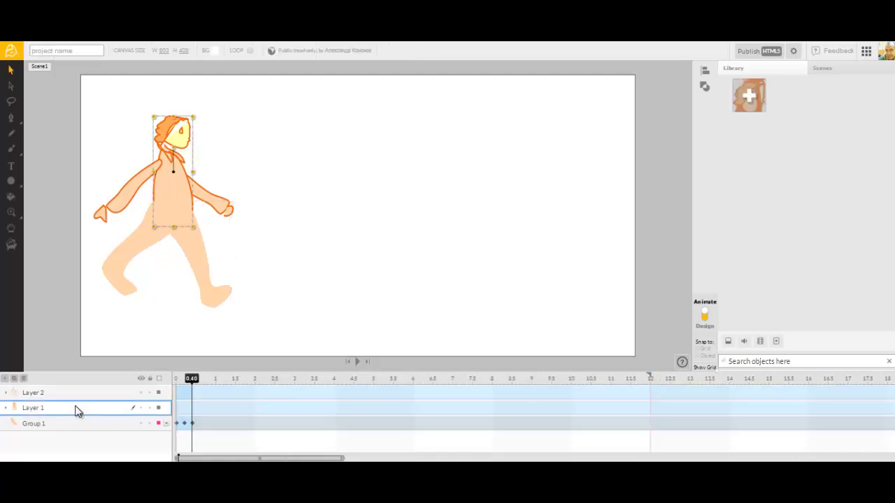
pyautogui.click(77, 394)
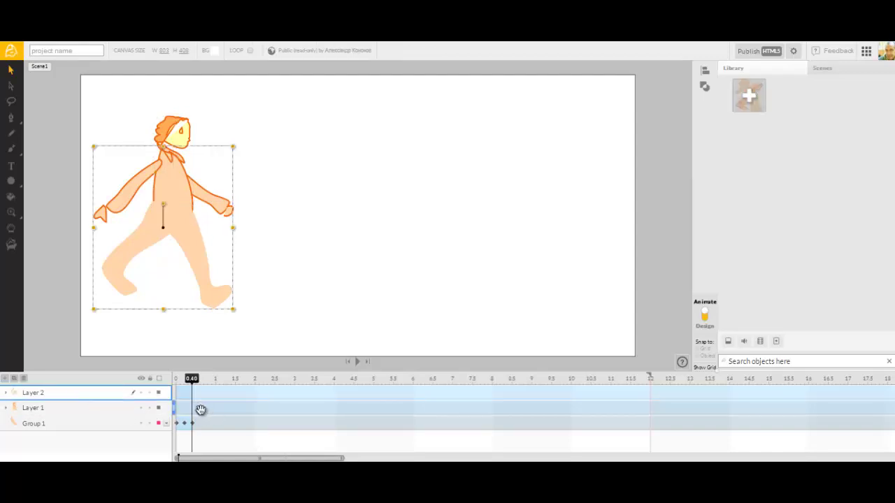
# Expand the Group 1 track and loop its animation 100 times from 0.50 s
pyautogui.click(166, 426)
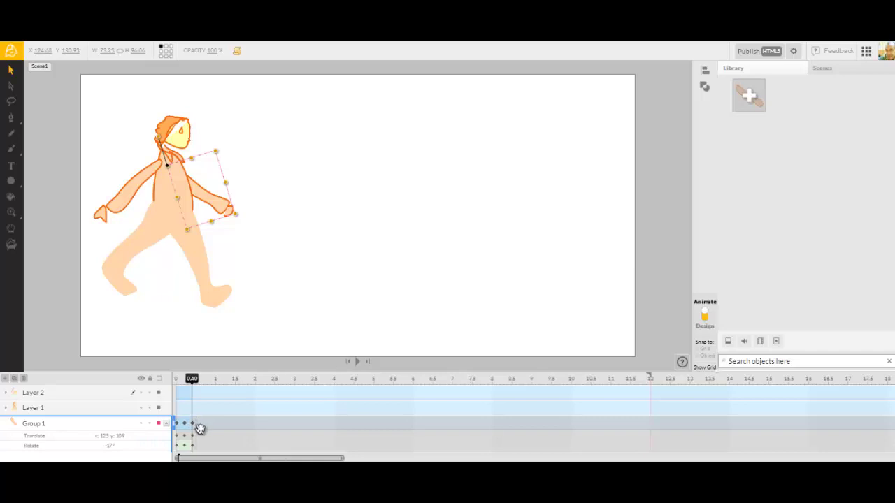
pyautogui.click(200, 424)
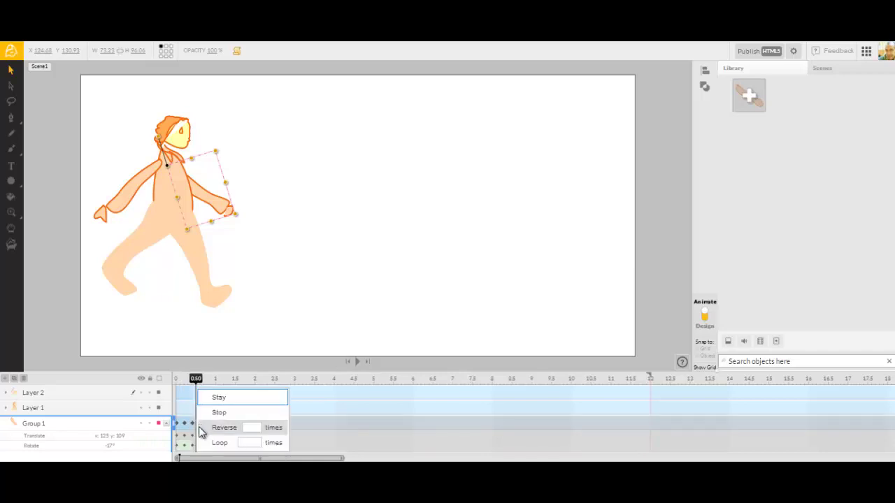
pyautogui.click(248, 445)
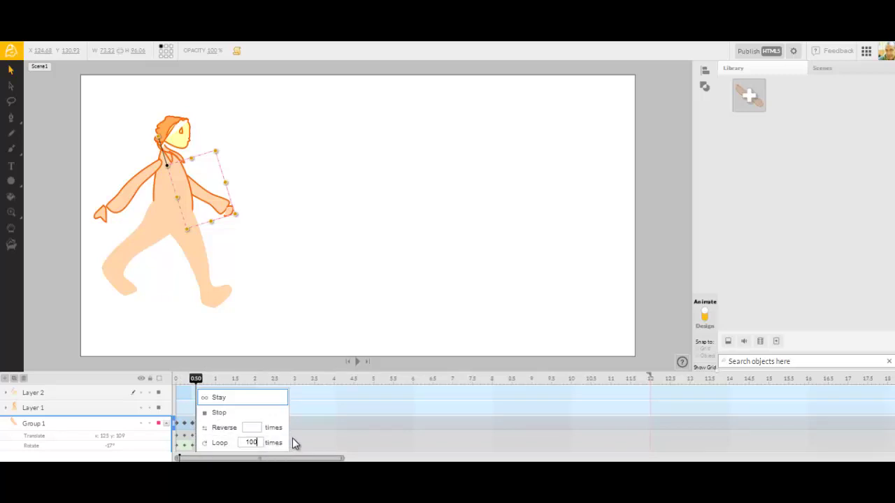
pyautogui.press('Return')
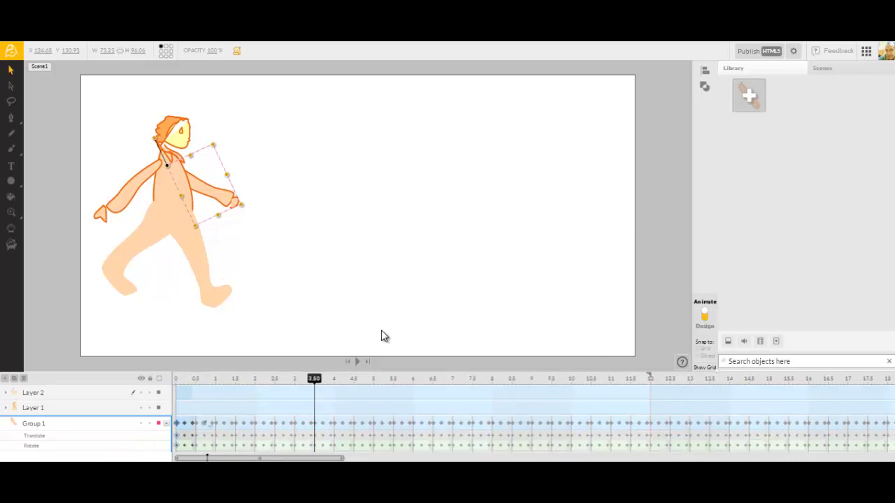
# Play back the looped arm animation, stop it, and examine the keyframe tracks with the back arm selected
pyautogui.click(356, 361)
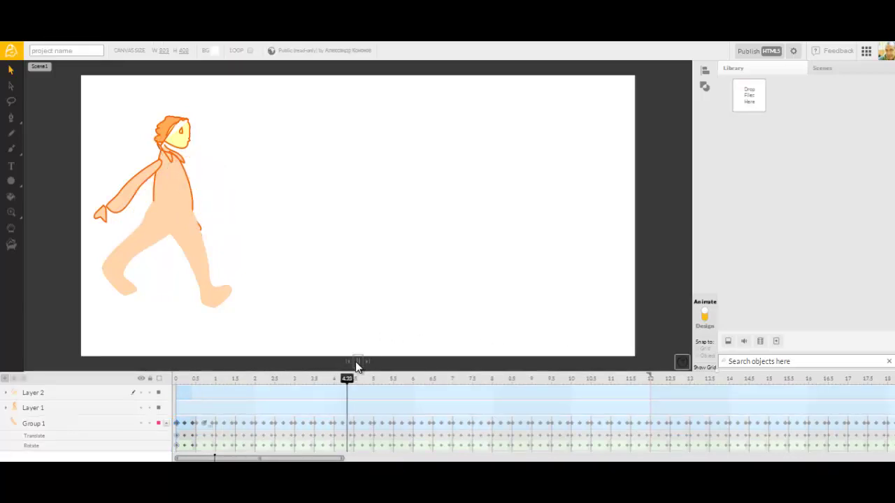
pyautogui.click(357, 361)
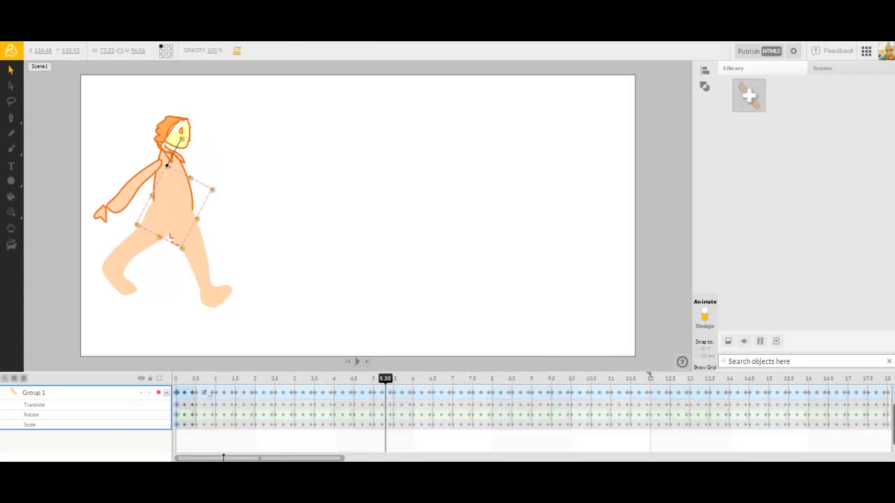
pyautogui.scroll(-1, 531, 409)
pyautogui.scroll(2, 532, 416)
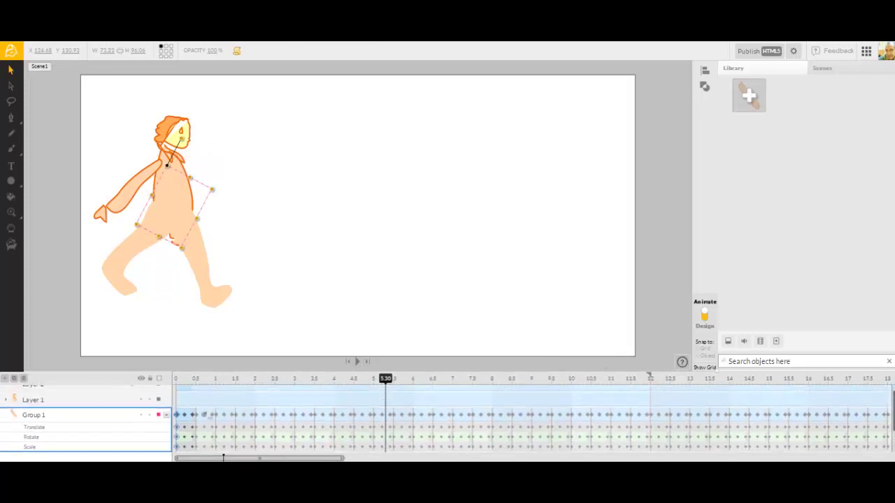
pyautogui.scroll(-2, 414, 427)
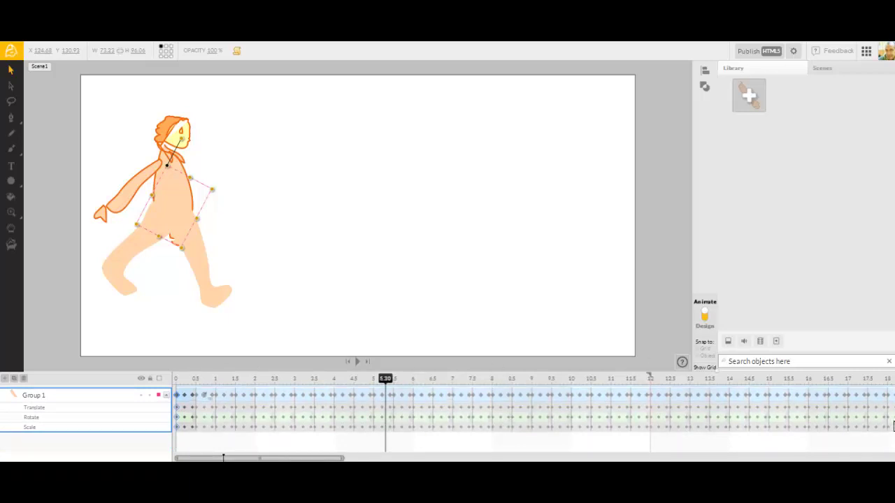
pyautogui.scroll(1, 892, 420)
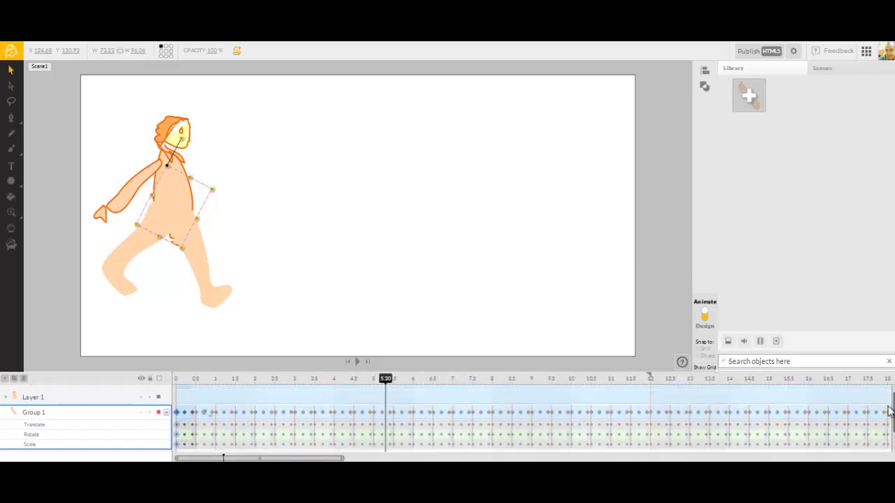
pyautogui.click(120, 202)
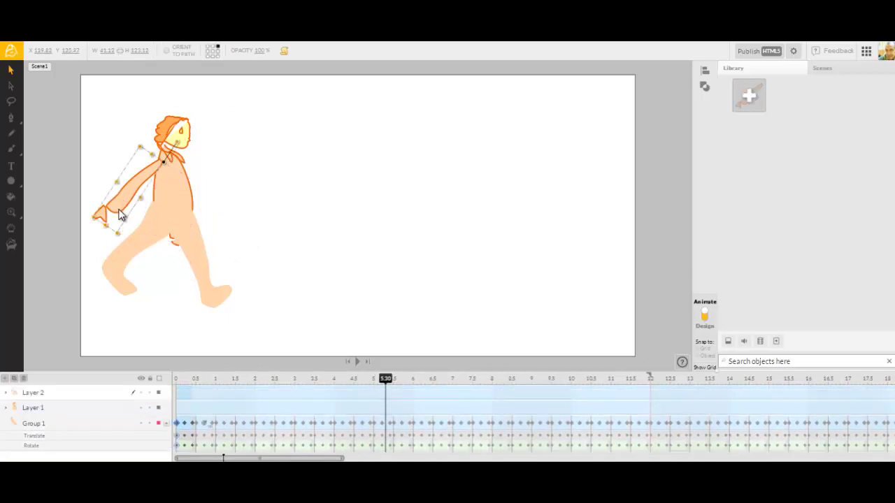
pyautogui.click(167, 438)
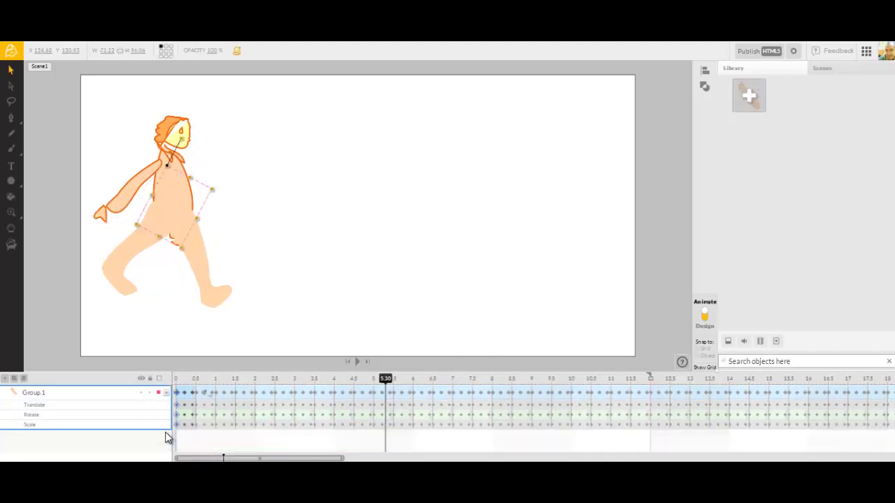
pyautogui.click(120, 206)
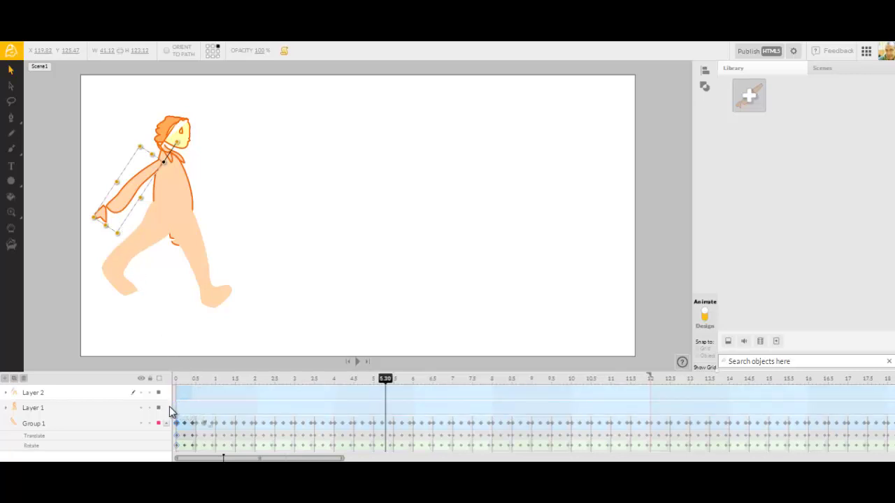
# Replay the animation briefly from the start and scrub through its first keyframes to compare the limb poses
pyautogui.click(346, 361)
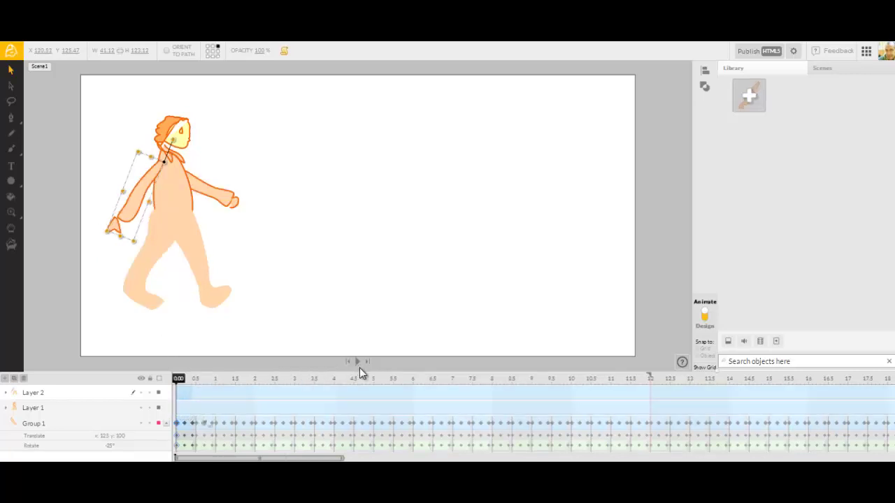
pyautogui.click(357, 362)
pyautogui.click(357, 362)
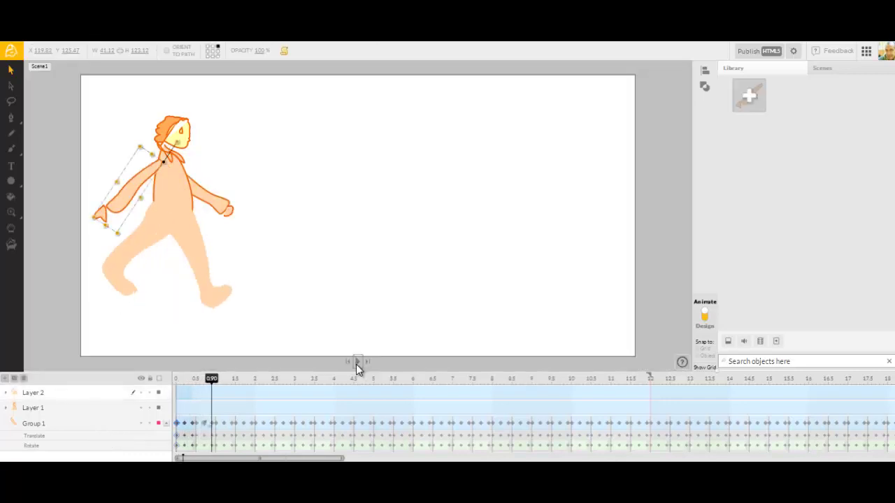
pyautogui.click(348, 362)
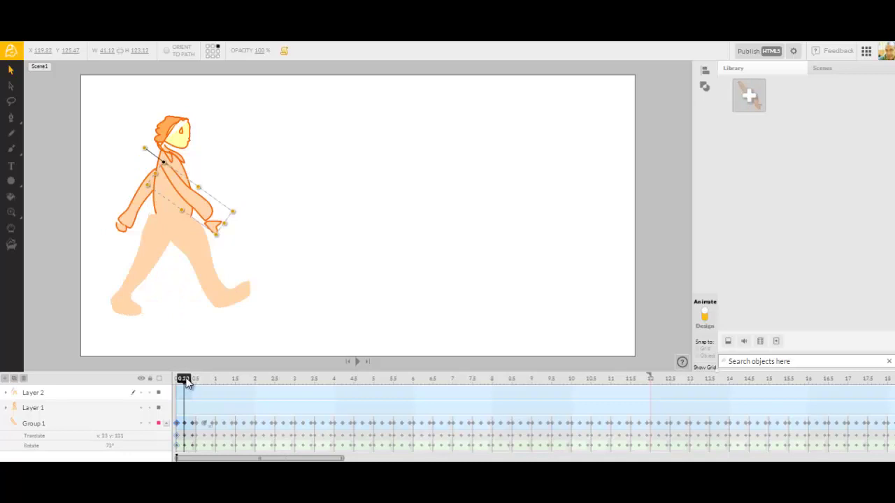
pyautogui.moveTo(186, 380); pyautogui.dragTo(179, 381)
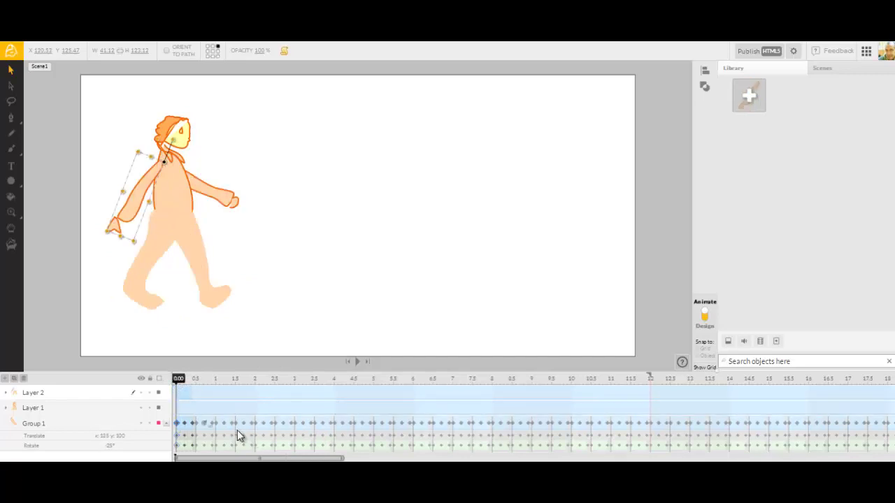
# Remove the loop from the Group 1 track and move the playhead to 0.40 s
pyautogui.click(204, 423)
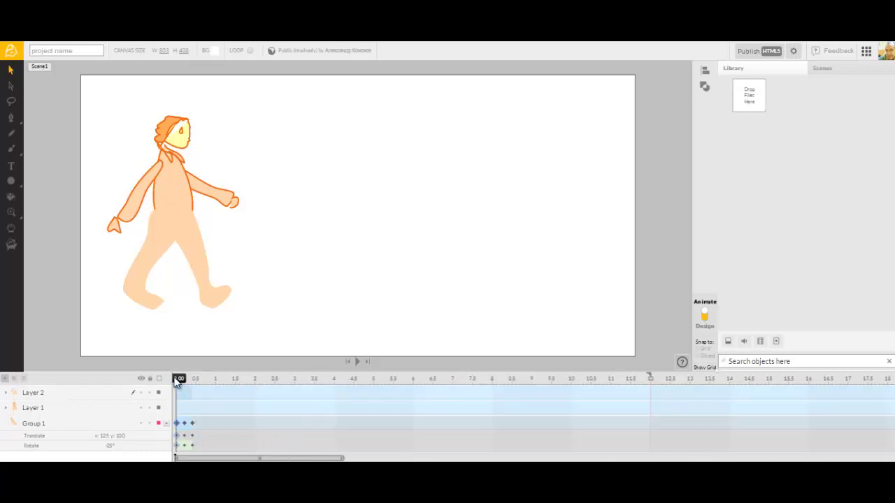
pyautogui.moveTo(179, 378); pyautogui.dragTo(191, 377)
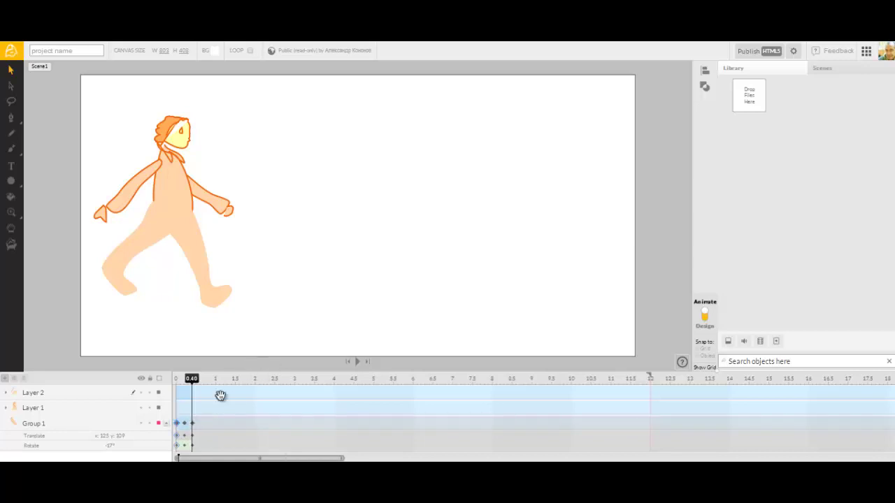
pyautogui.click(167, 430)
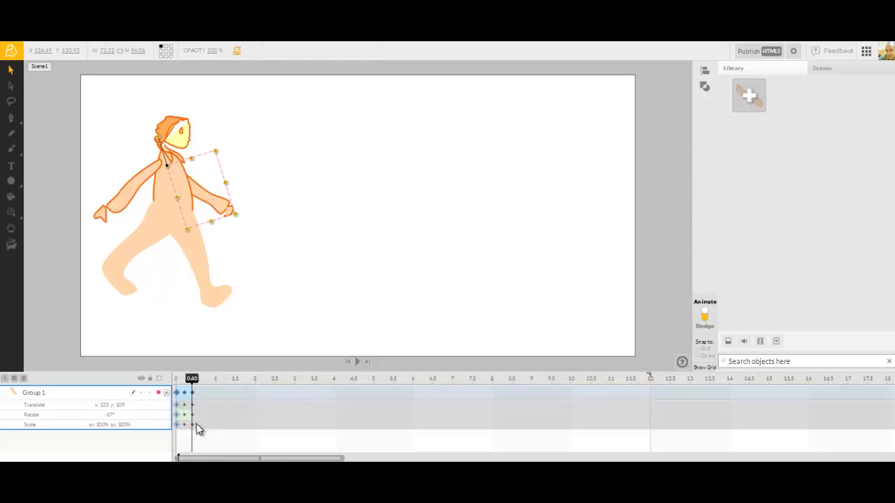
pyautogui.click(195, 424)
pyautogui.click(201, 407)
pyautogui.click(200, 402)
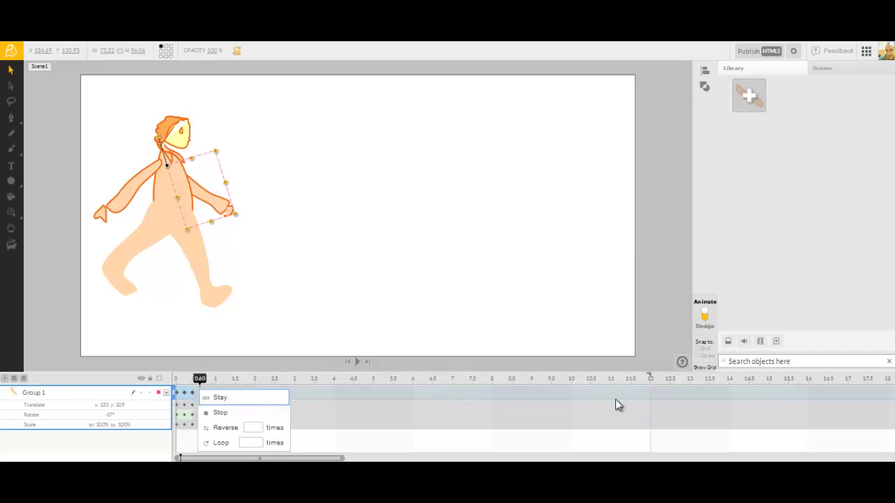
pyautogui.scroll(3, 891, 390)
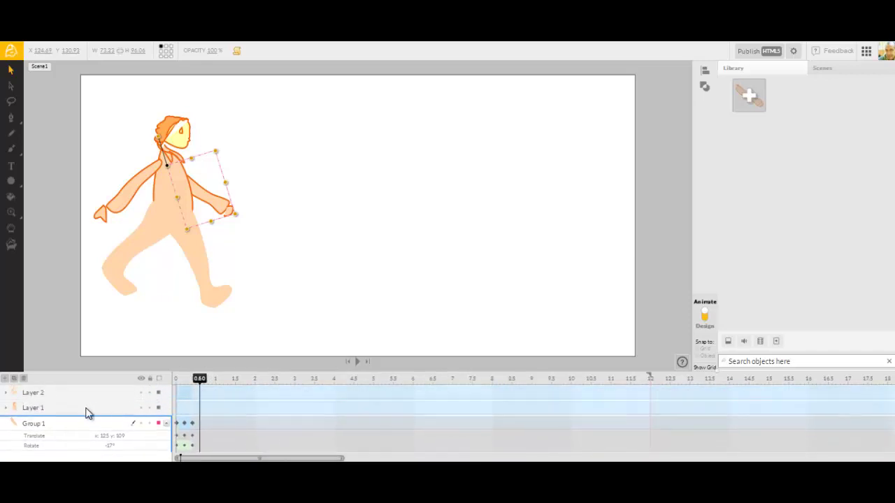
# Expand Layer 2 and loop the Pencil 6 track's animation 100 times from 0.50 s
pyautogui.click(21, 410)
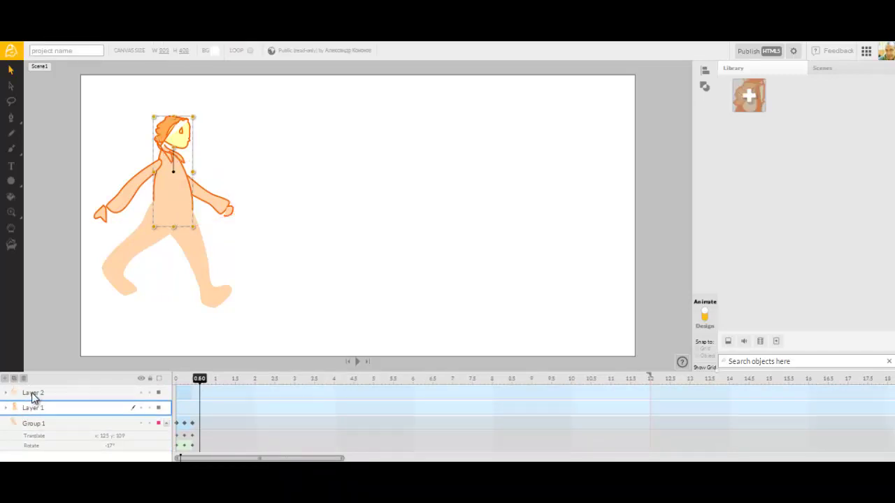
pyautogui.click(32, 394)
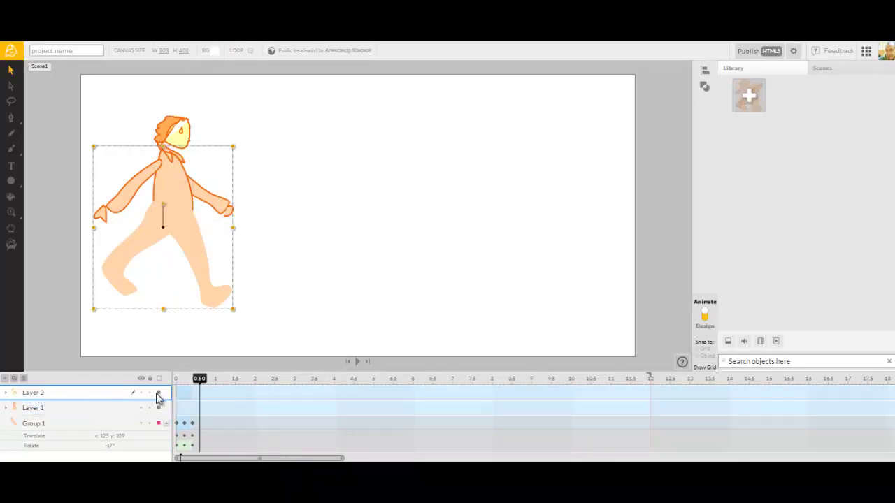
pyautogui.click(6, 394)
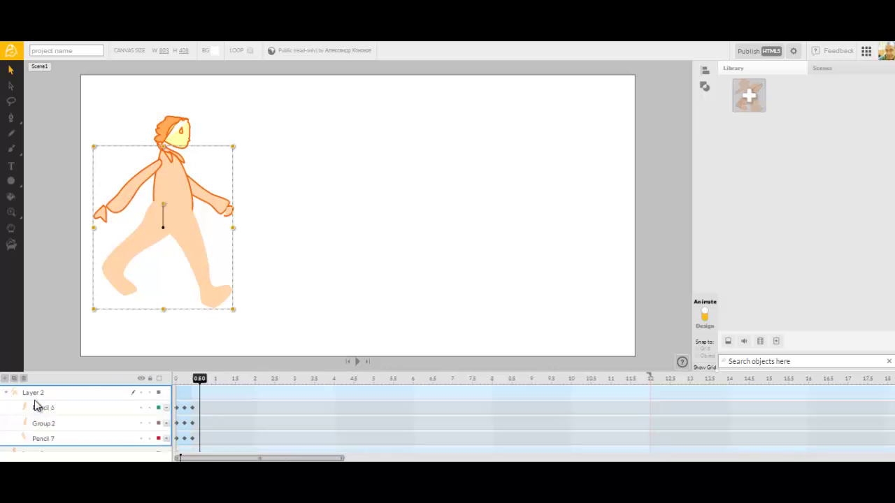
pyautogui.click(200, 409)
pyautogui.click(250, 441)
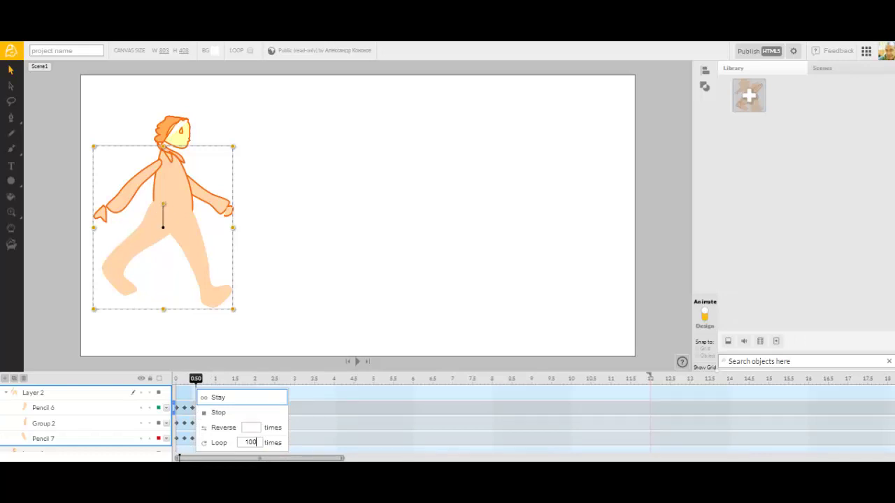
pyautogui.write('100')
pyautogui.press('Return')
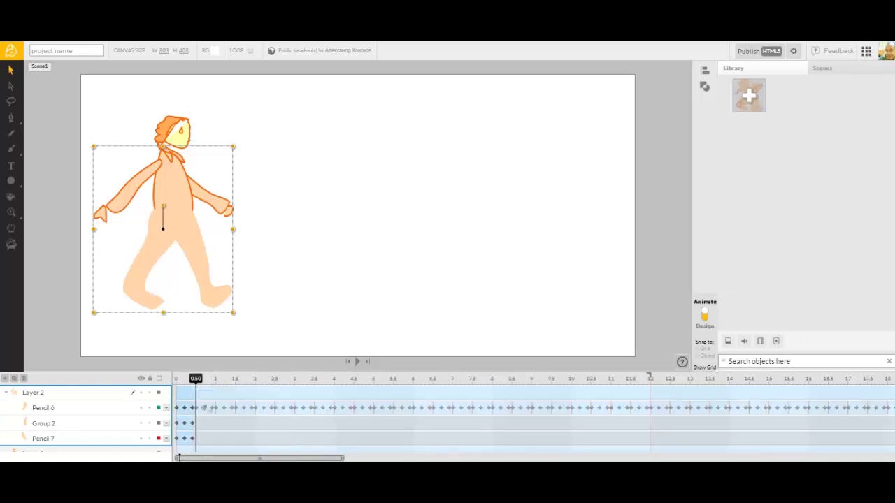
# Loop the Group 2 track's animation 100 times from 0.50 s
pyautogui.click(199, 427)
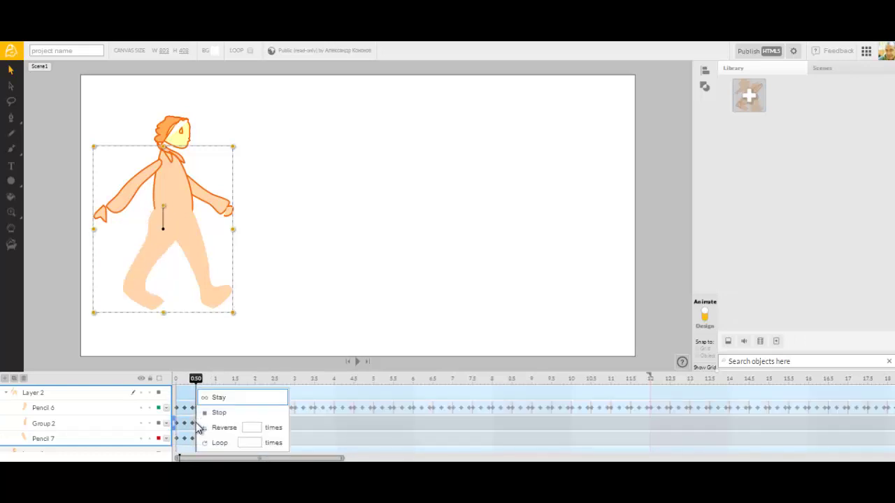
pyautogui.click(251, 443)
pyautogui.write('100')
pyautogui.press('Return')
# Loop the Pencil 7 track's animation 100 times from 0.50 s and return the playhead to 0.00
pyautogui.click(196, 439)
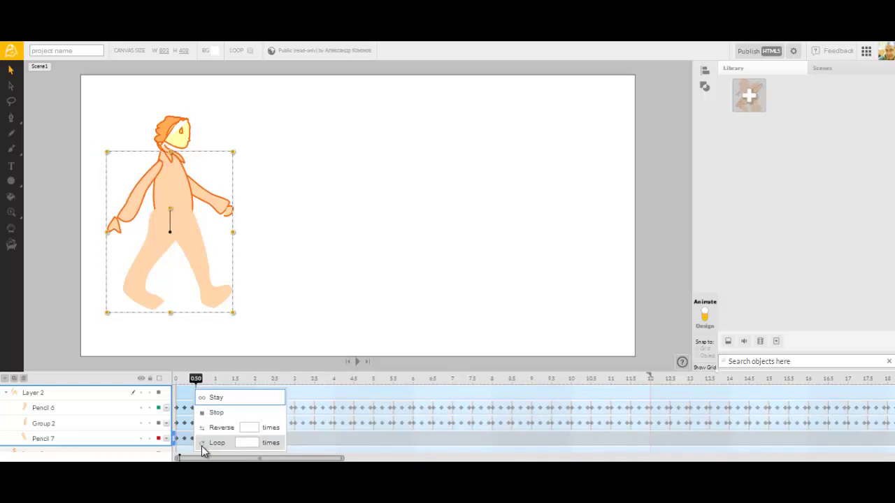
pyautogui.click(246, 442)
pyautogui.write('100')
pyautogui.press('Return')
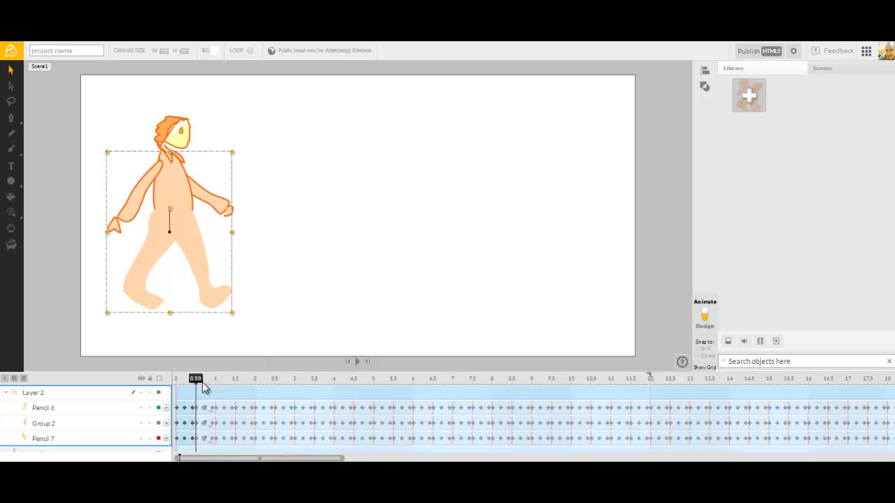
pyautogui.moveTo(196, 379); pyautogui.dragTo(179, 371)
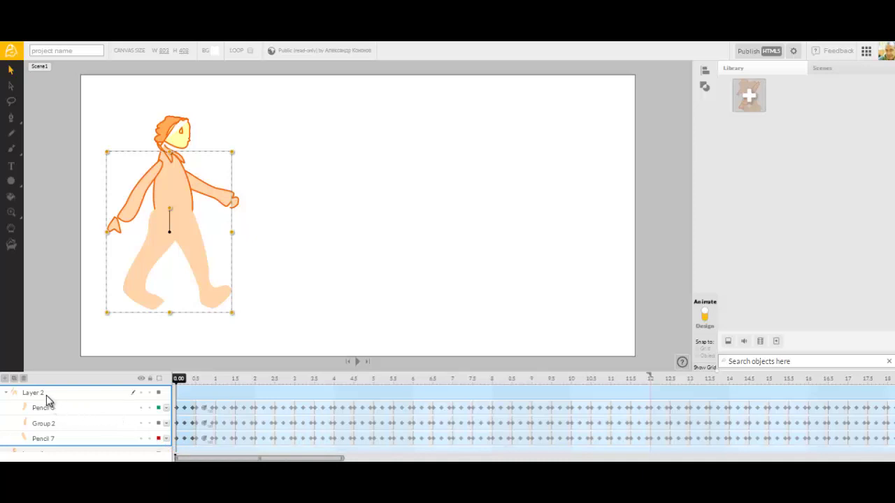
# Collapse Layer 2 and loop the Group 1 track's animation 100 times from 0.50 s
pyautogui.click(7, 393)
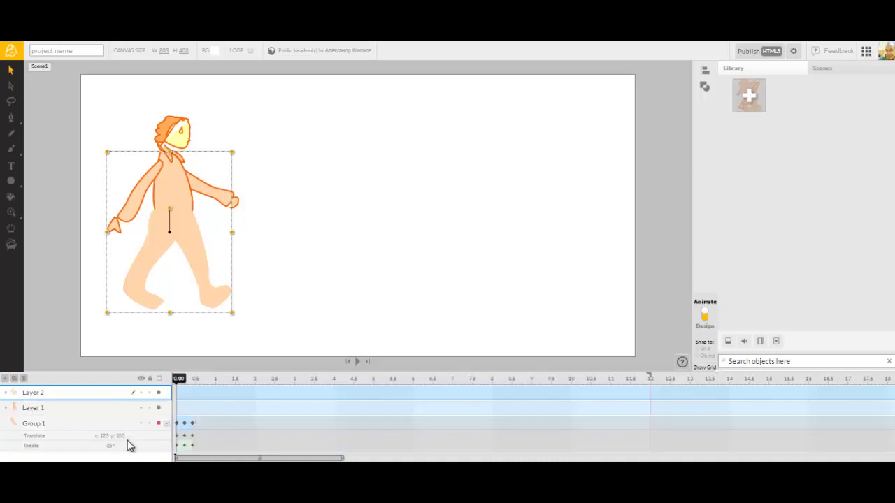
pyautogui.click(193, 421)
pyautogui.click(248, 442)
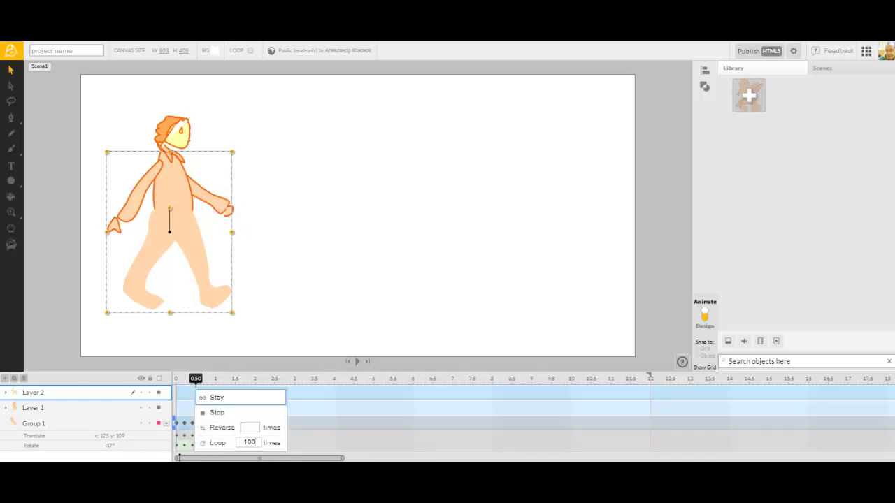
pyautogui.write('100')
pyautogui.press('Return')
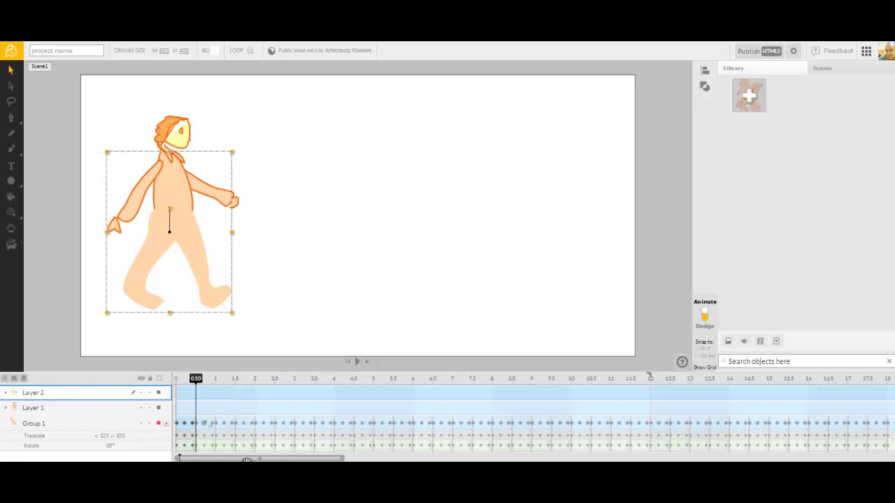
# Play back the looped walk cycle and stop it partway through the timeline
pyautogui.click(347, 361)
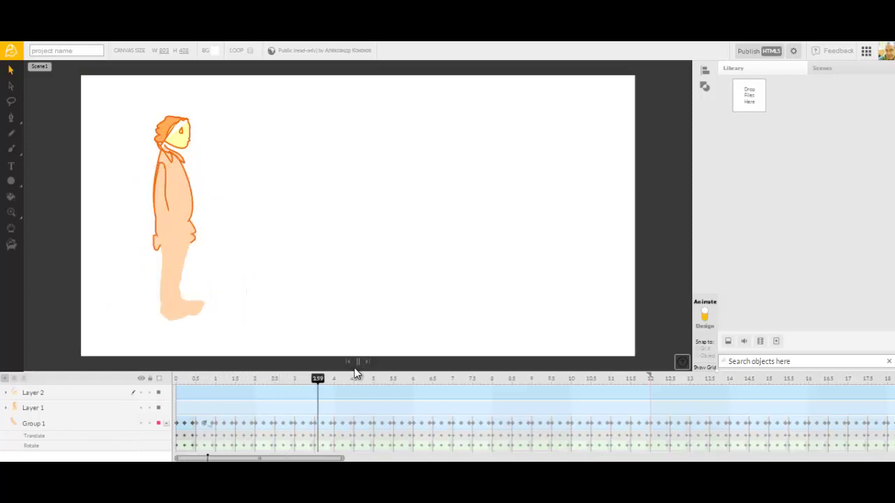
pyautogui.click(357, 362)
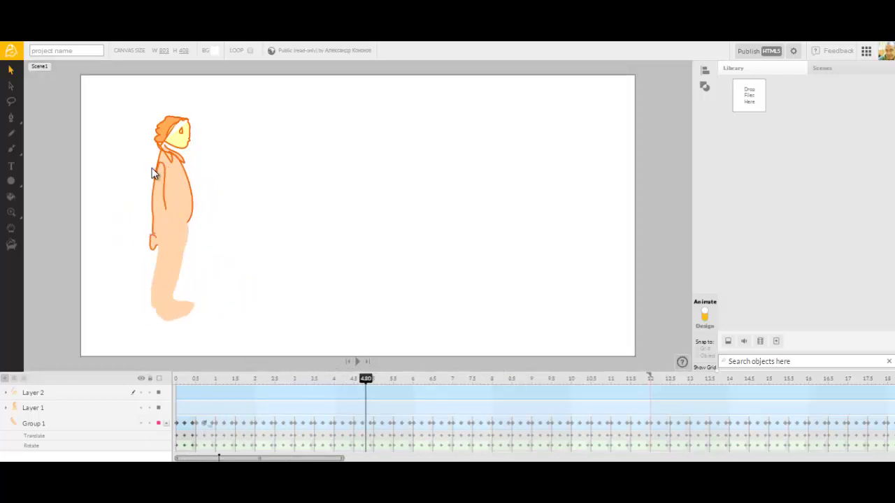
pyautogui.rightClick(135, 108)
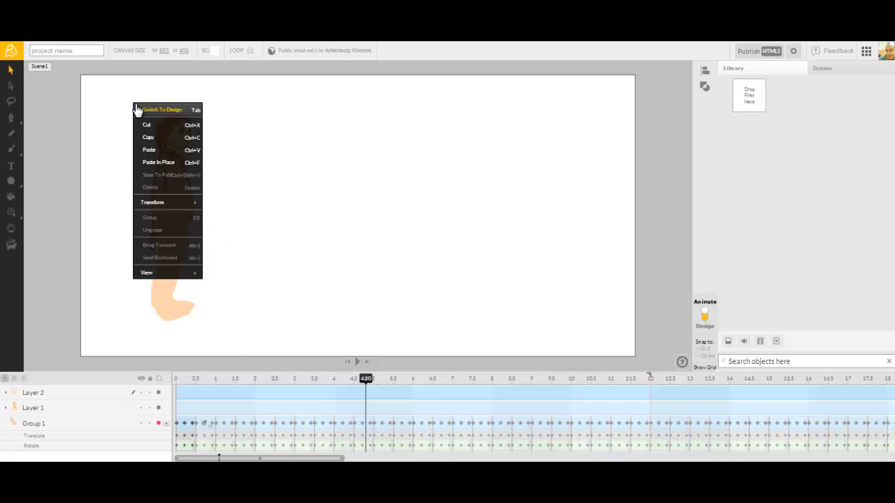
pyautogui.click(112, 118)
# Select all of the character's body parts, group them into one object and return the playhead to 0.00
pyautogui.moveTo(130, 107); pyautogui.dragTo(199, 231)
pyautogui.moveTo(219, 284); pyautogui.dragTo(238, 340)
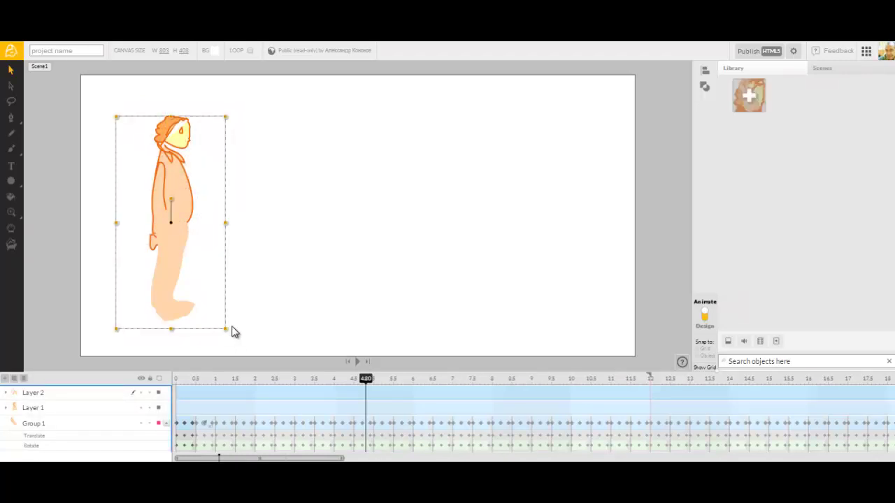
pyautogui.hotkey('ctrl', 'g')
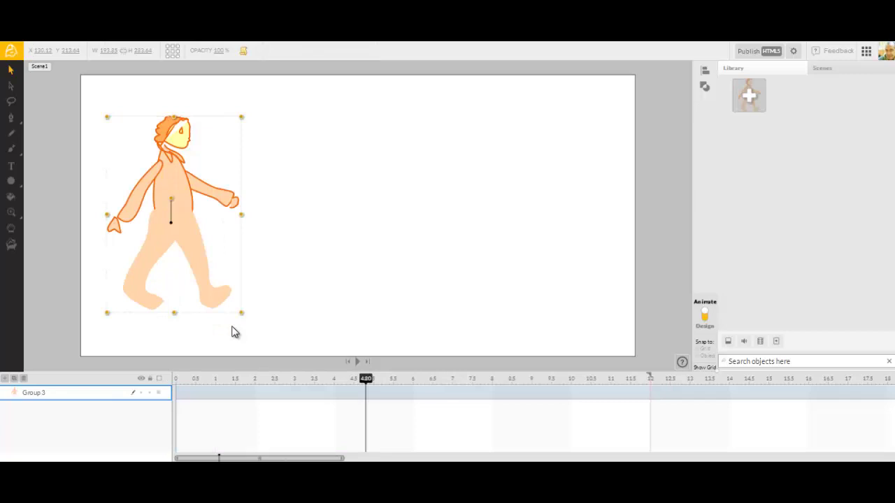
pyautogui.click(177, 381)
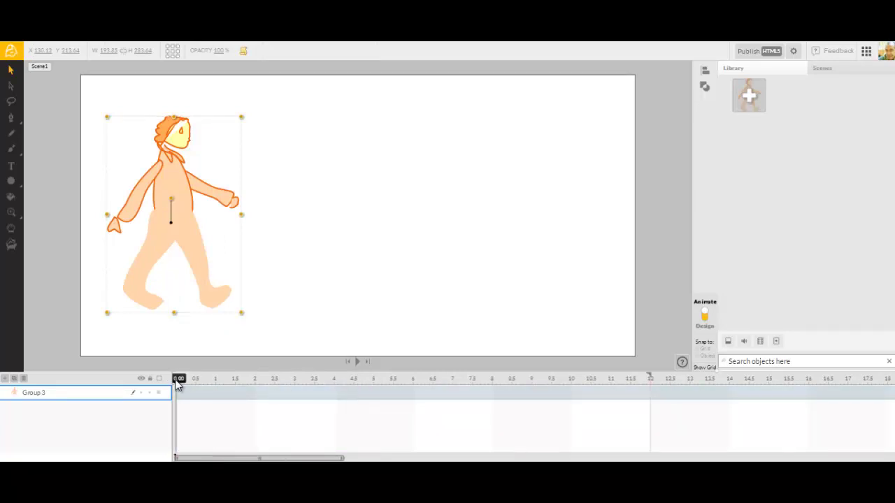
# Scale the grouped character down to about 66 by 97 and move it near the canvas's left edge
pyautogui.moveTo(241, 118); pyautogui.dragTo(196, 189)
pyautogui.moveTo(180, 220); pyautogui.dragTo(124, 203)
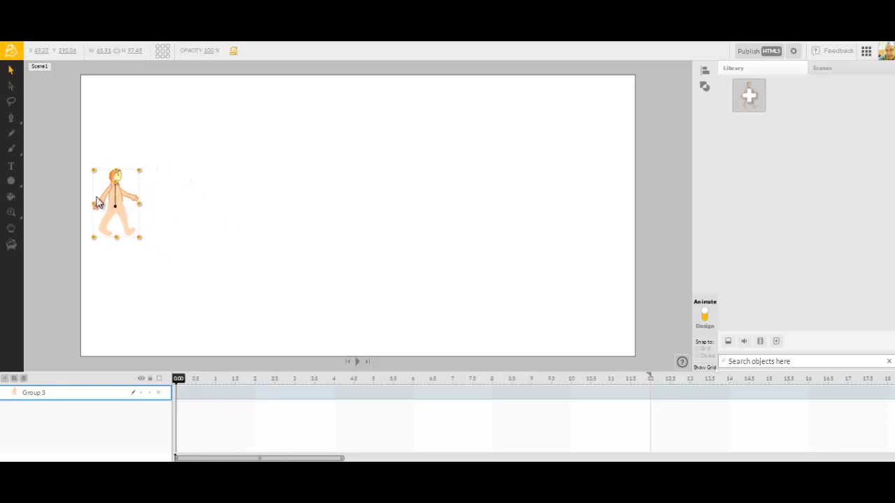
# Draw a wavy freehand path from below the character past the canvas's right edge and copy it
pyautogui.click(11, 136)
pyautogui.moveTo(99, 250)
pyautogui.mouseDown()
pyautogui.moveTo(212, 188)
pyautogui.moveTo(283, 184)
pyautogui.moveTo(328, 225)
pyautogui.moveTo(388, 255)
pyautogui.moveTo(487, 207)
pyautogui.moveTo(547, 218)
pyautogui.moveTo(602, 209)
pyautogui.moveTo(662, 221)
pyautogui.mouseUp()
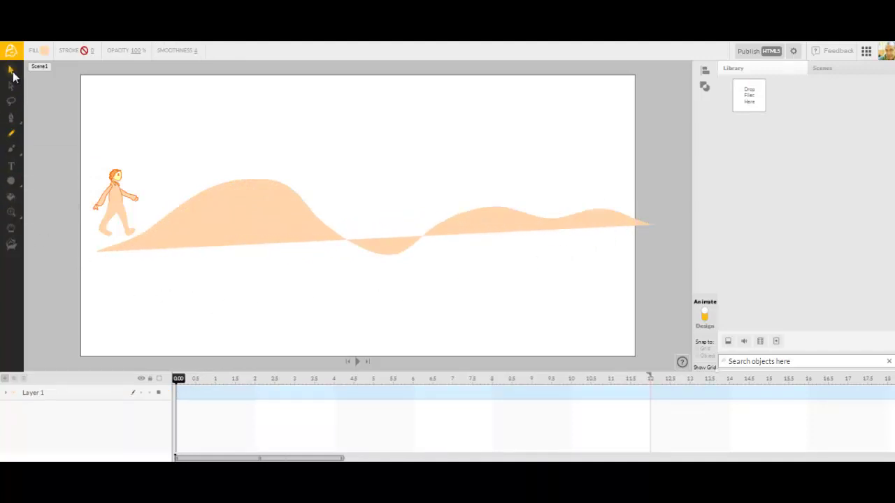
pyautogui.click(12, 70)
pyautogui.click(203, 214)
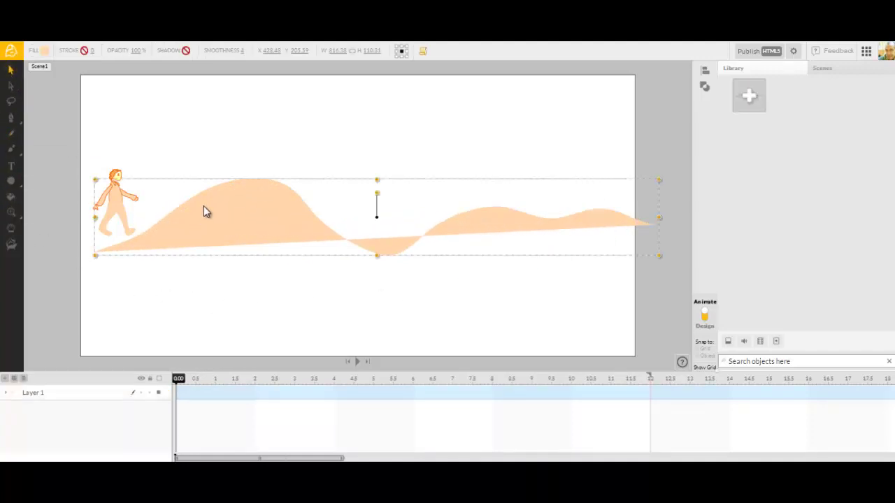
pyautogui.rightClick(205, 212)
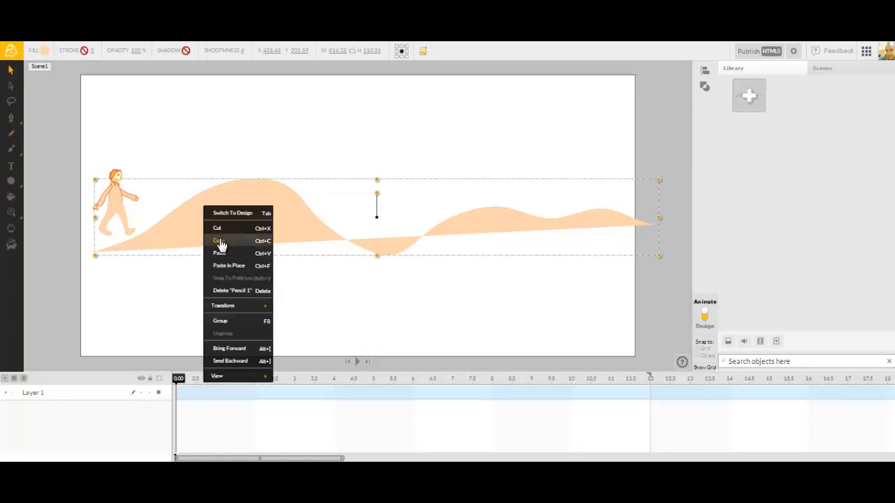
pyautogui.click(220, 242)
# Snap the grouped character to the copied wavy path
pyautogui.click(125, 180)
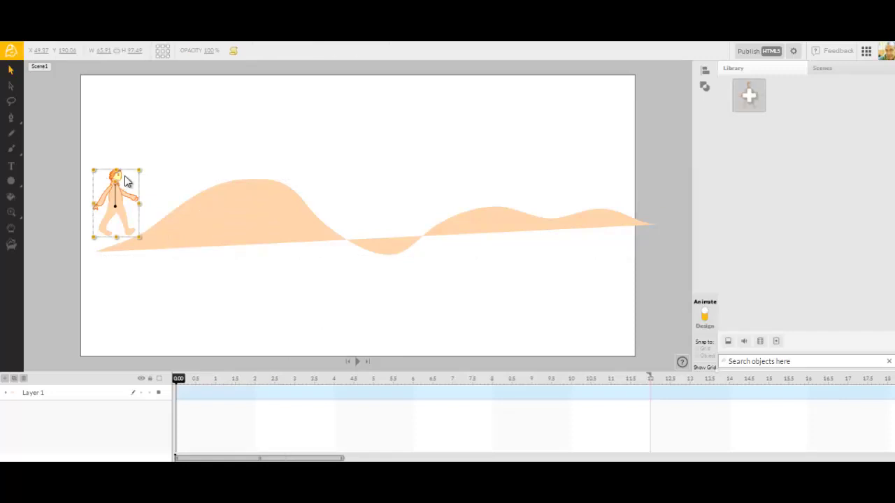
pyautogui.rightClick(125, 185)
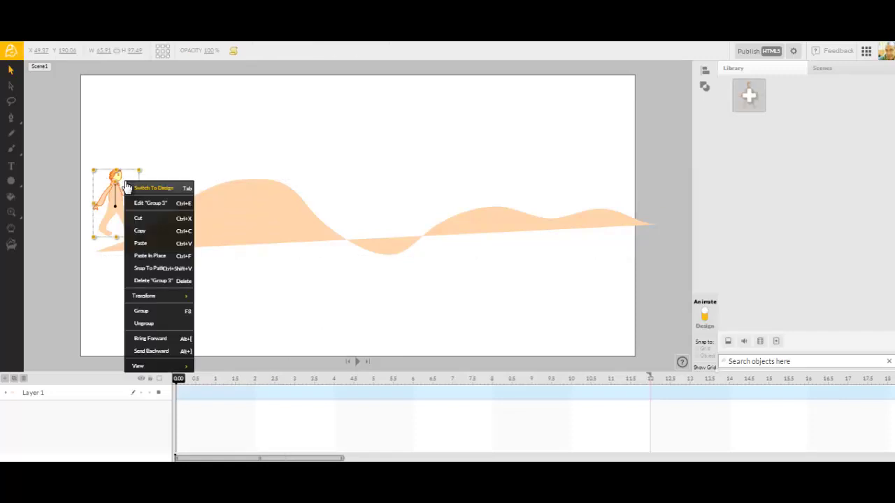
pyautogui.click(149, 268)
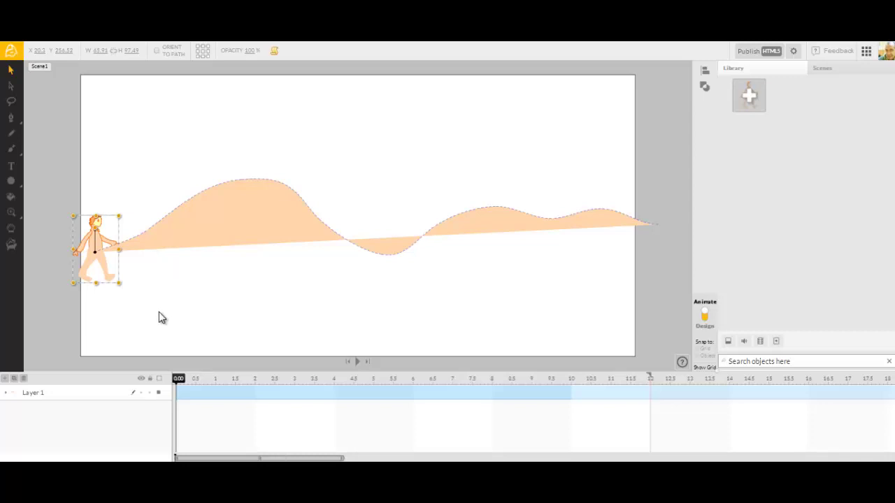
# Hide the drawn path shape, play the character's walk along the path and return the playhead to 0.00
pyautogui.click(215, 206)
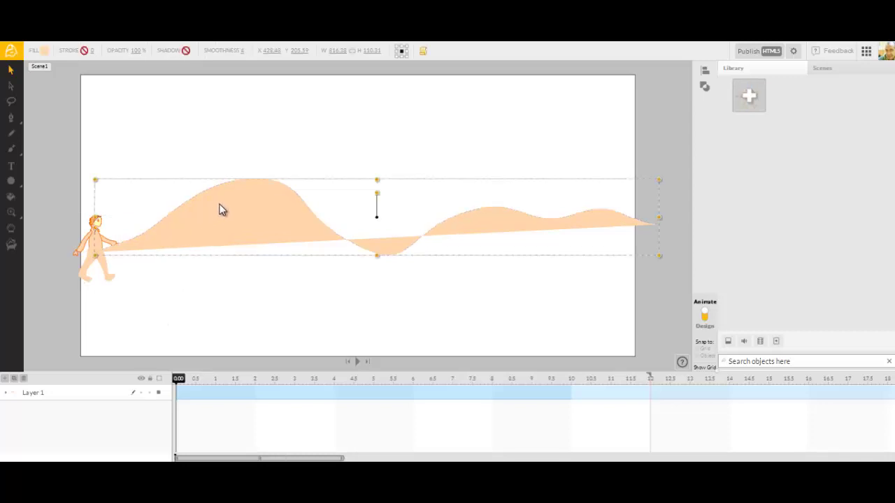
pyautogui.rightClick(219, 210)
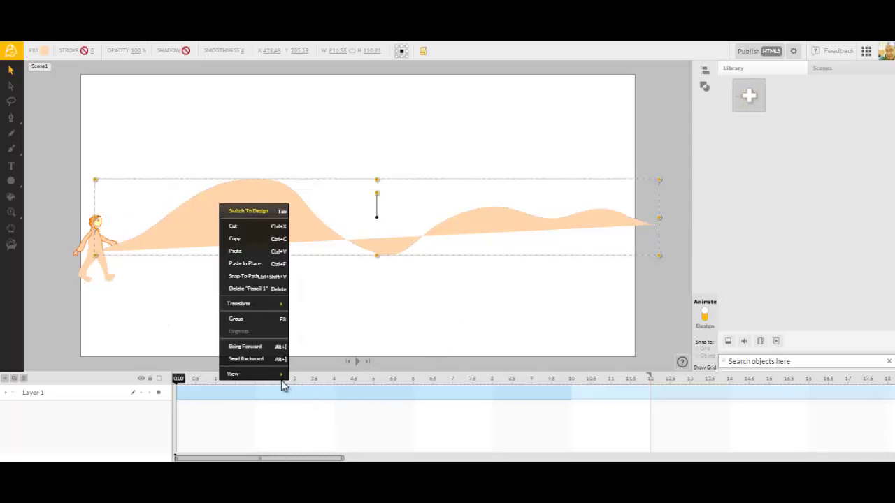
pyautogui.click(303, 375)
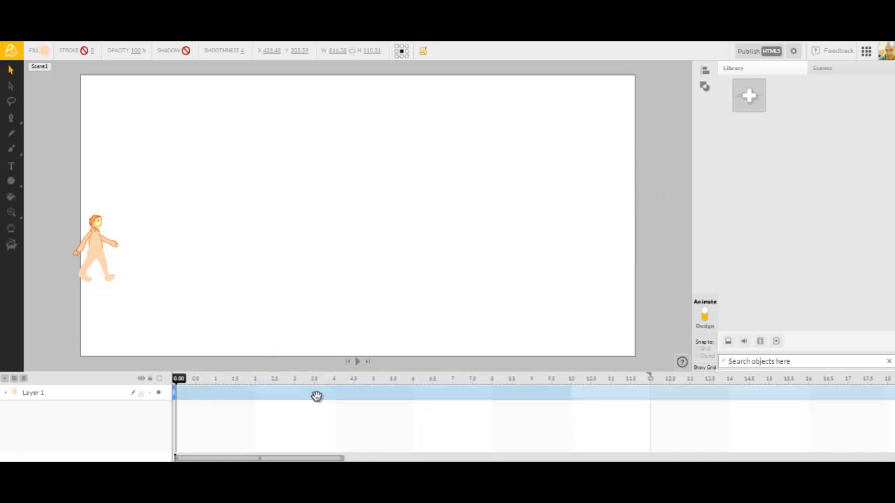
pyautogui.click(358, 362)
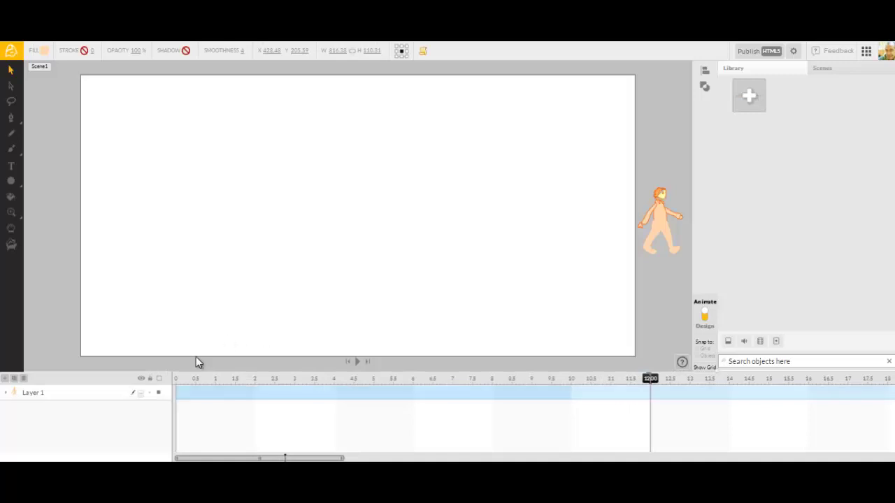
pyautogui.click(178, 379)
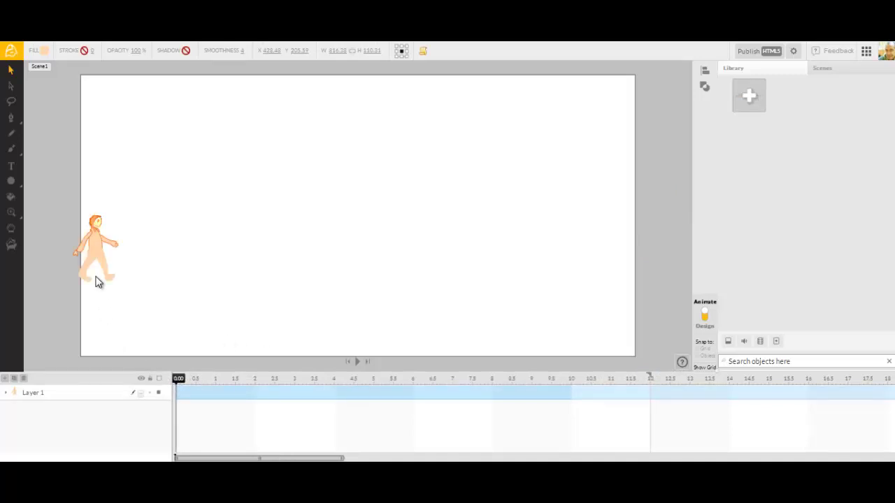
# Place a copy of the path-snapped character slightly below the original and preview both walking
pyautogui.click(97, 249)
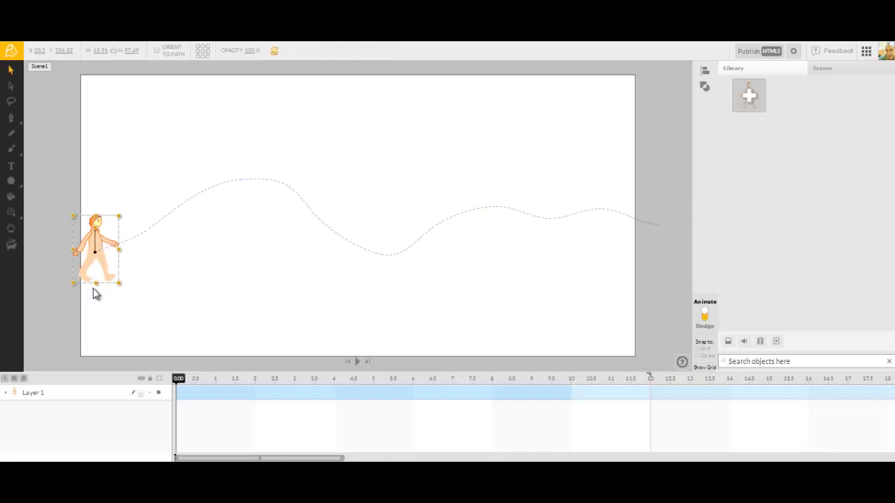
pyautogui.moveTo(102, 238); pyautogui.dragTo(113, 280)
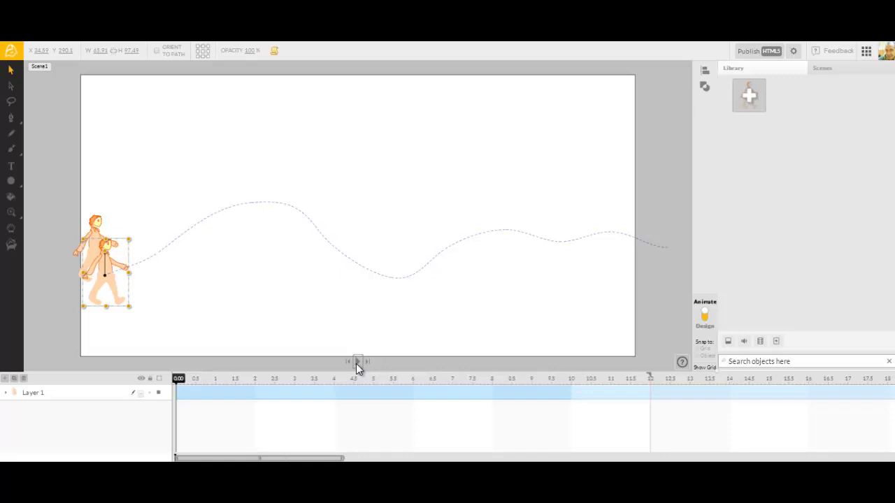
pyautogui.click(356, 362)
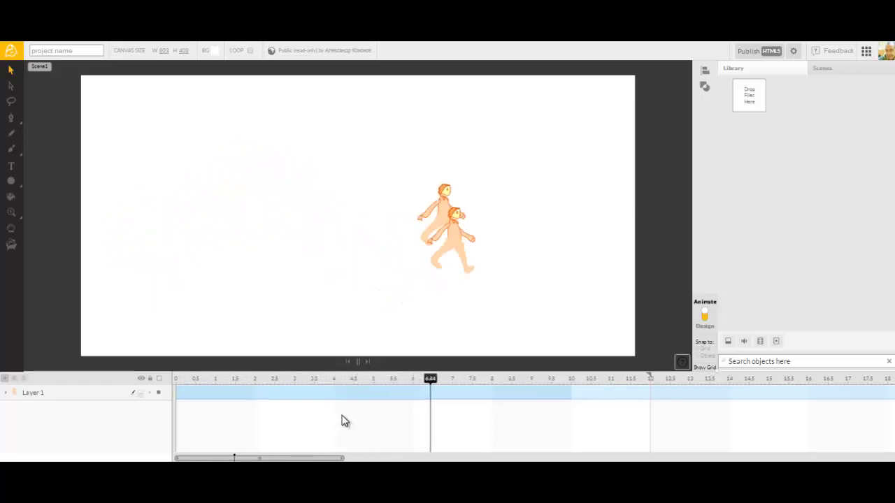
pyautogui.click(358, 362)
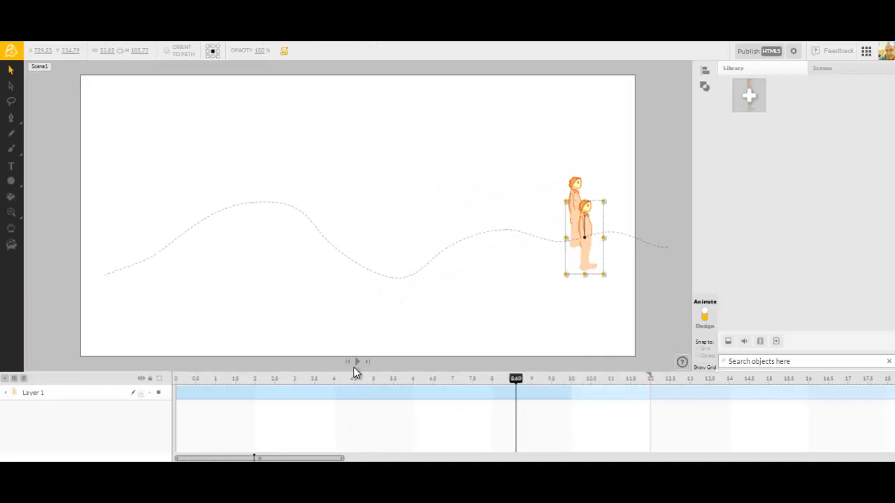
pyautogui.click(177, 379)
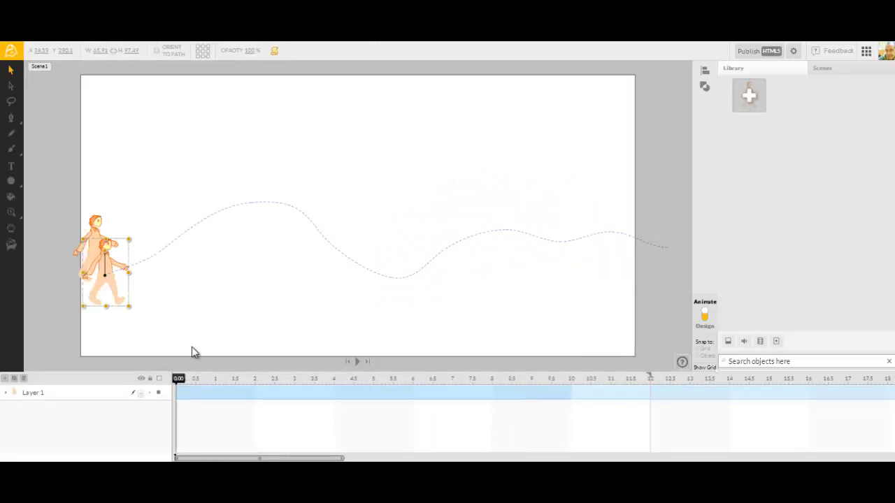
# Add more copies of the walking character with their motion paths to form a crowd at the canvas's left edge
pyautogui.moveTo(105, 260); pyautogui.dragTo(114, 215)
pyautogui.doubleClick(104, 267)
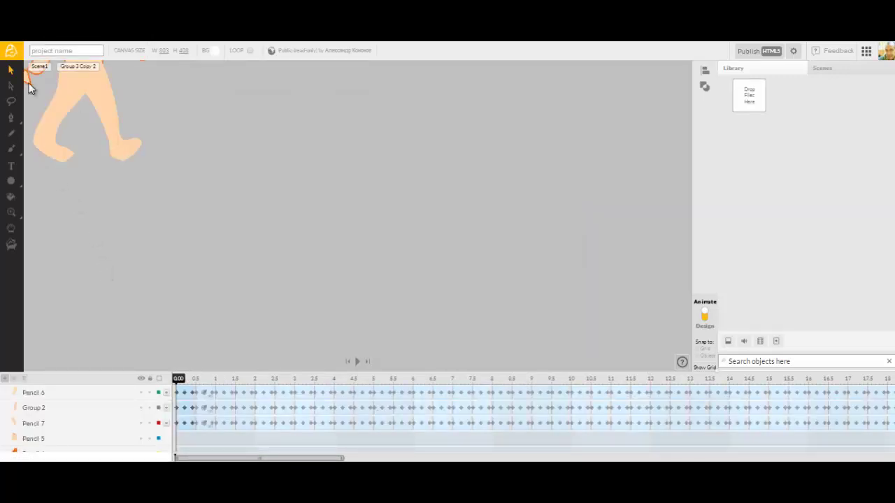
pyautogui.click(39, 67)
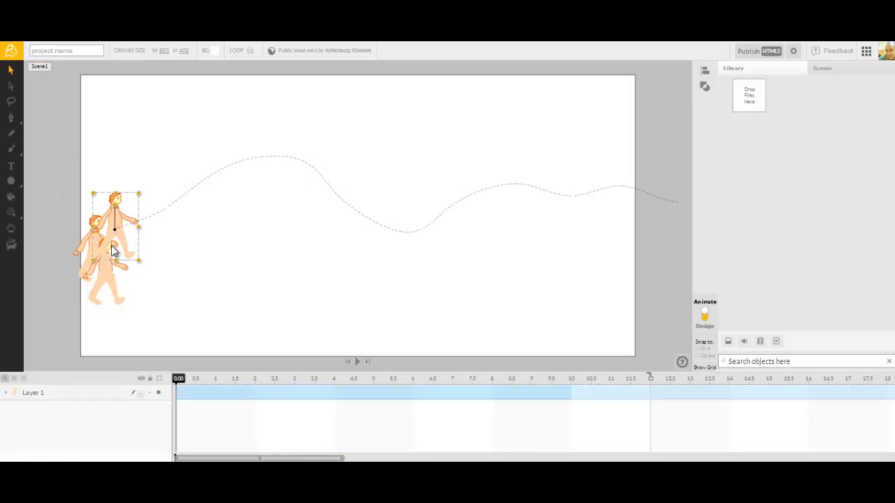
pyautogui.moveTo(111, 250); pyautogui.dragTo(112, 321)
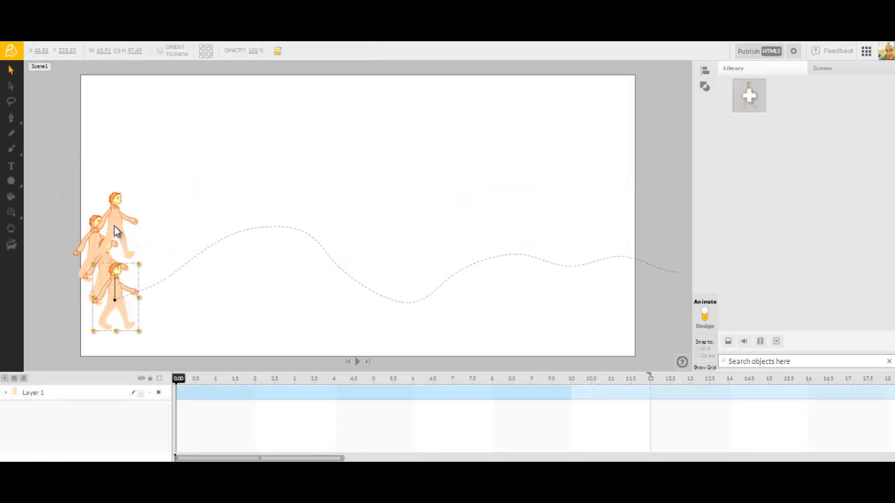
pyautogui.moveTo(116, 280); pyautogui.dragTo(143, 281)
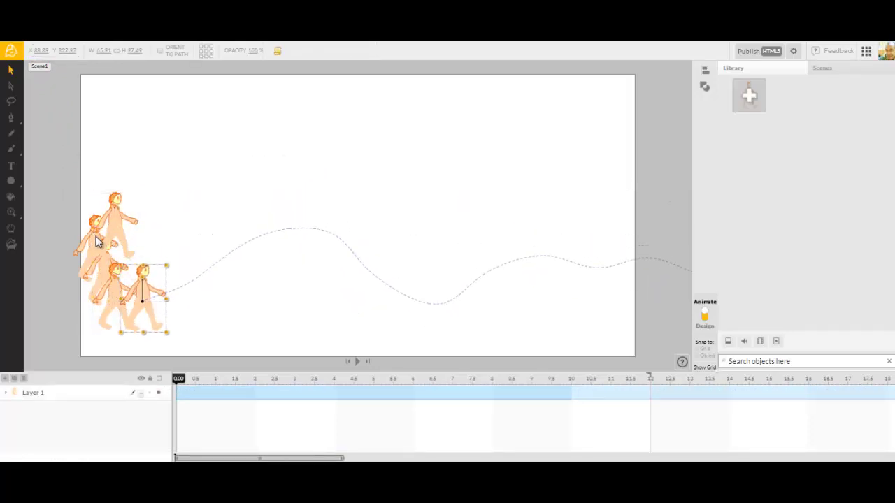
pyautogui.hotkey('ctrl', 'v')
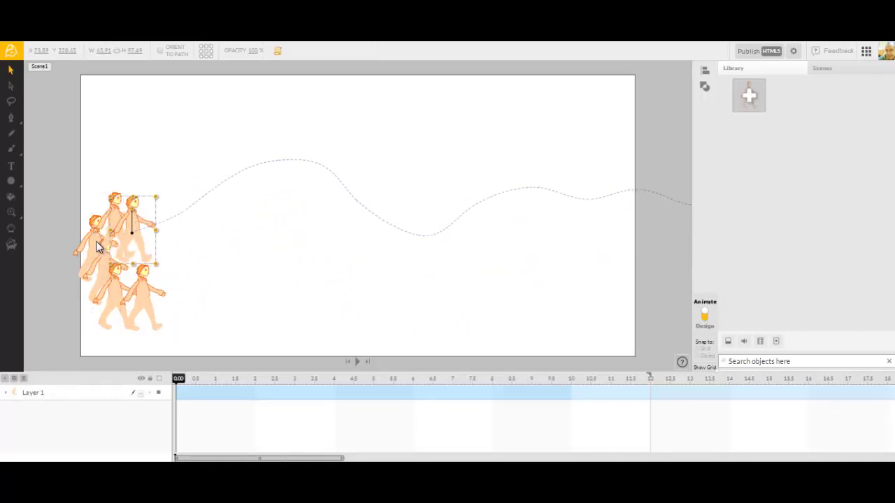
pyautogui.moveTo(98, 246); pyautogui.dragTo(155, 312)
pyautogui.hotkey('ctrl', 'v')
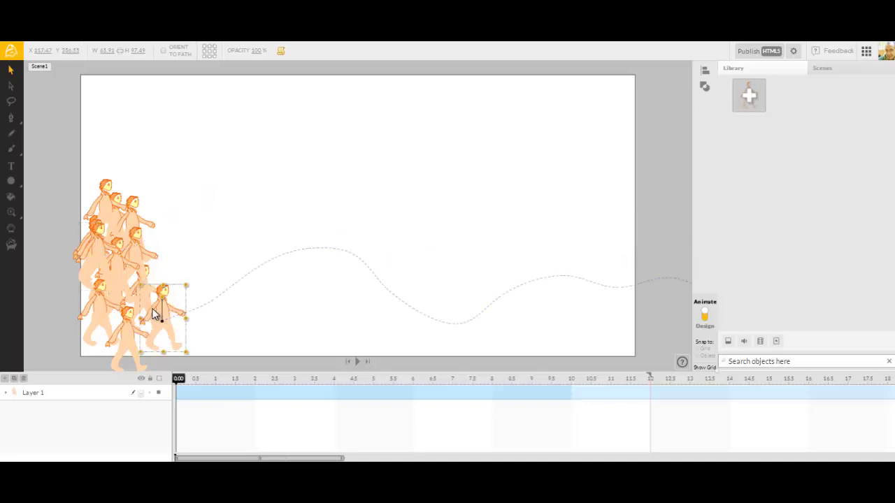
# Play back the walking crowd and return the playhead to 0.00
pyautogui.click(355, 362)
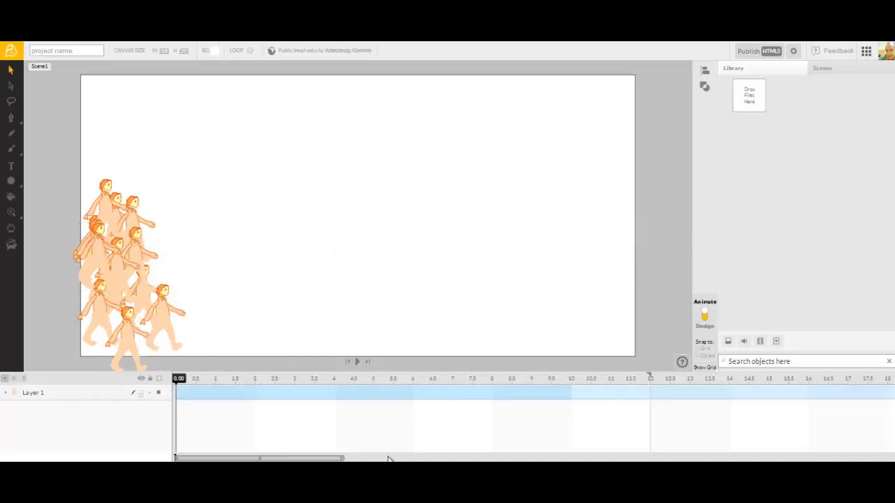
pyautogui.click(354, 362)
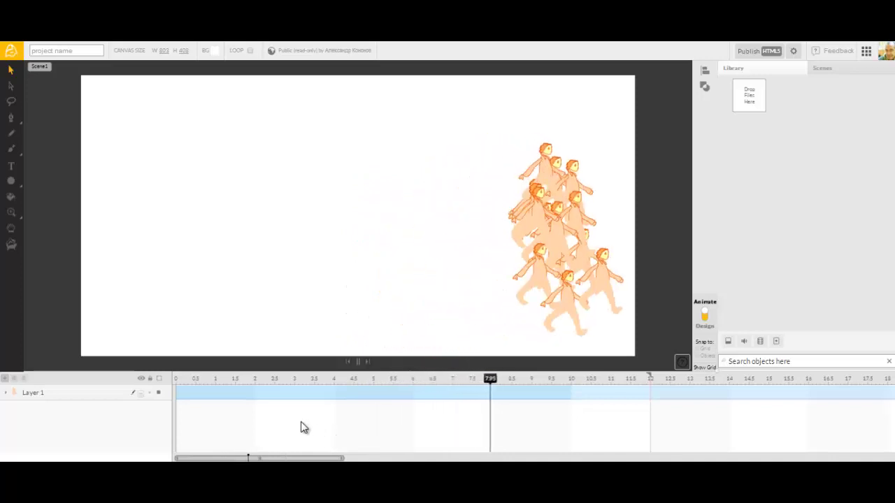
pyautogui.click(357, 361)
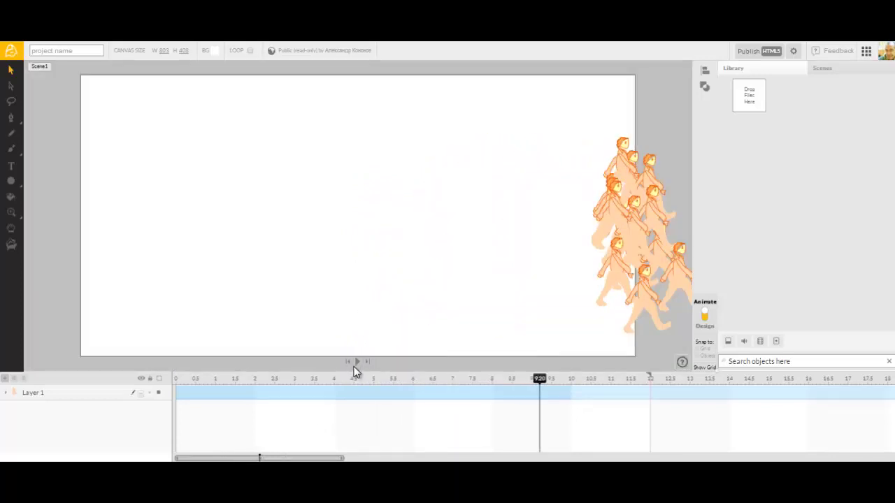
pyautogui.click(177, 379)
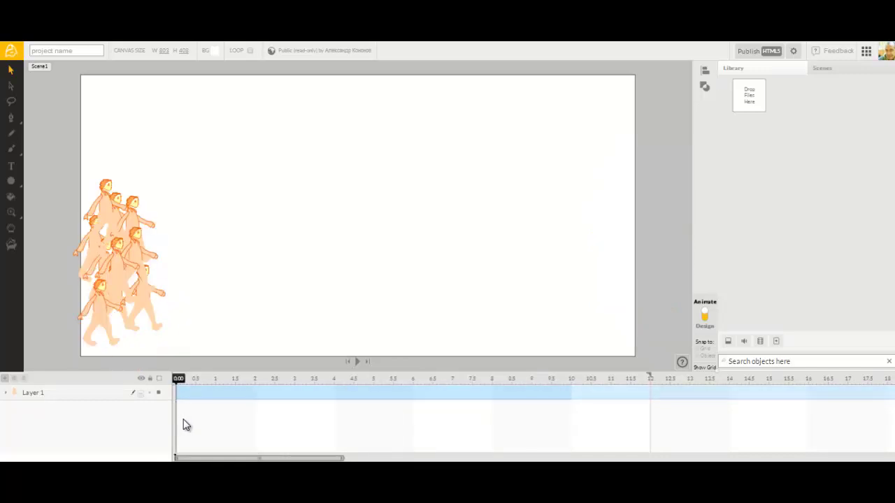
# Undo the crowd copies and path motion, set the animation's end to 12 s and move the playhead to about 11.90 s
pyautogui.hotkey('ctrl', 'z')
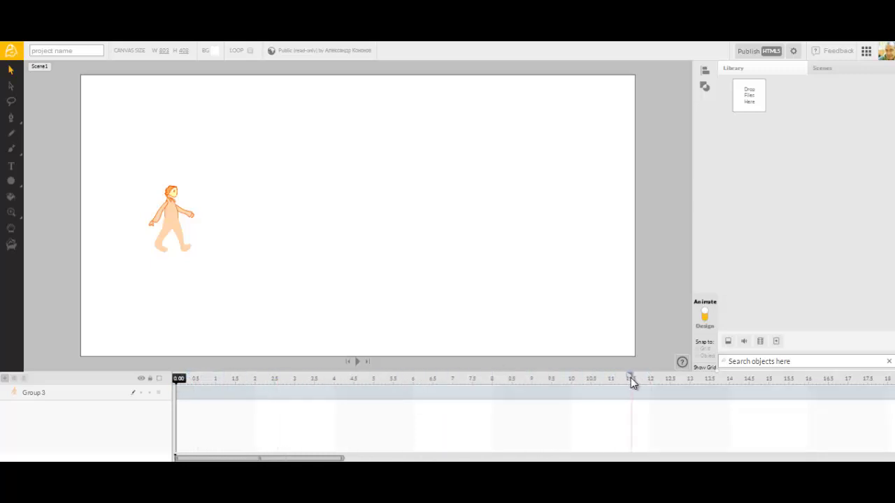
pyautogui.moveTo(643, 377); pyautogui.dragTo(648, 379)
pyautogui.moveTo(179, 377); pyautogui.dragTo(645, 366)
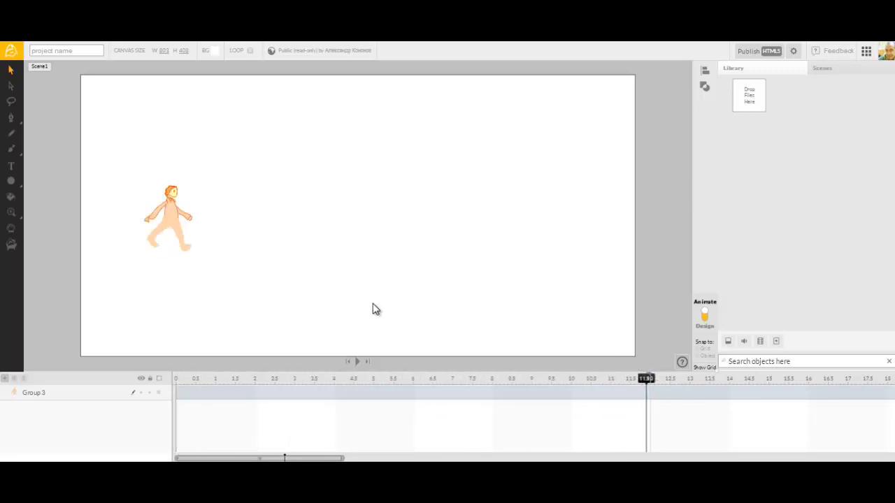
# Animate the character walking past the canvas's right edge by 11.90 s and preview the walk
pyautogui.moveTo(176, 215); pyautogui.dragTo(675, 214)
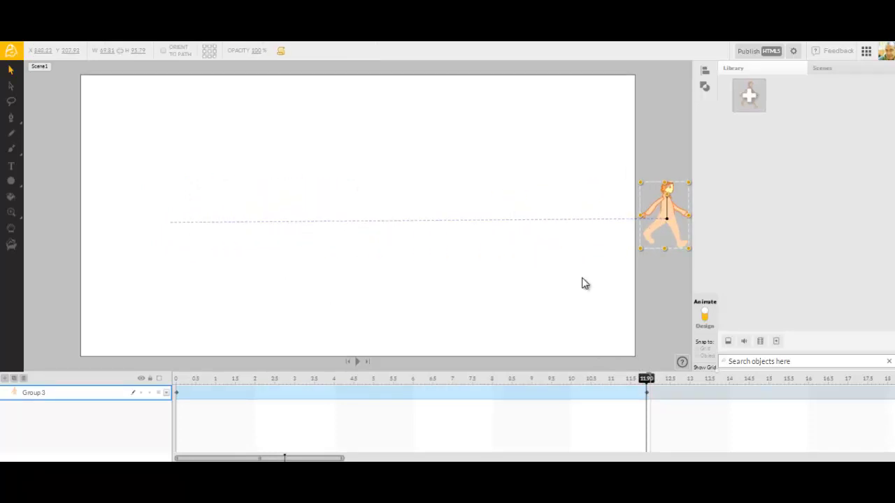
pyautogui.click(359, 362)
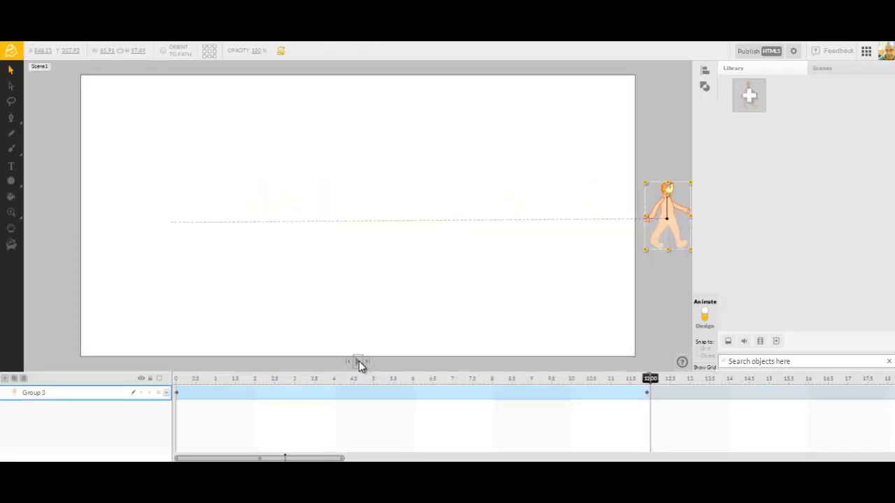
pyautogui.click(358, 362)
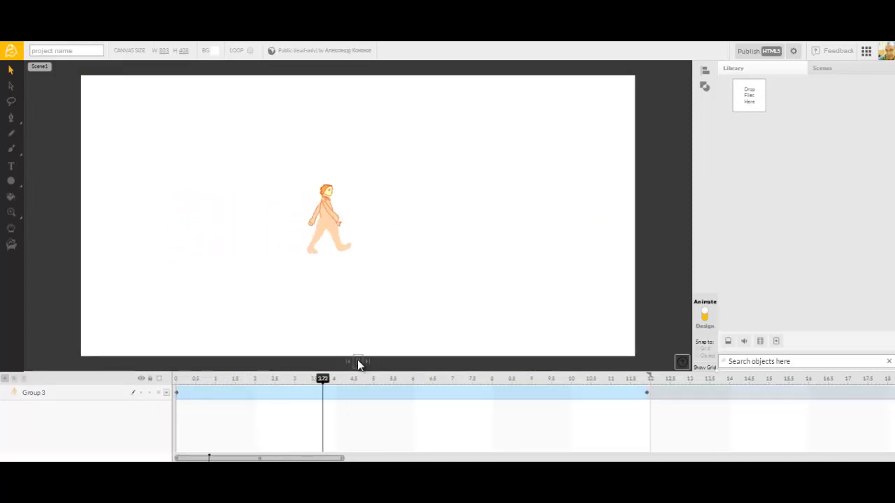
pyautogui.click(357, 361)
# Duplicate the walking character at 0.00 into a crowd of four rows with four characters each
pyautogui.click(178, 380)
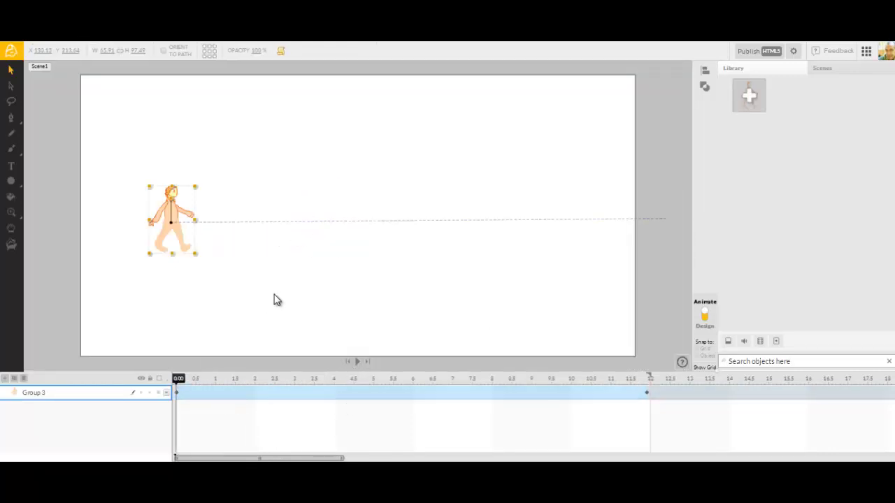
pyautogui.doubleClick(182, 235)
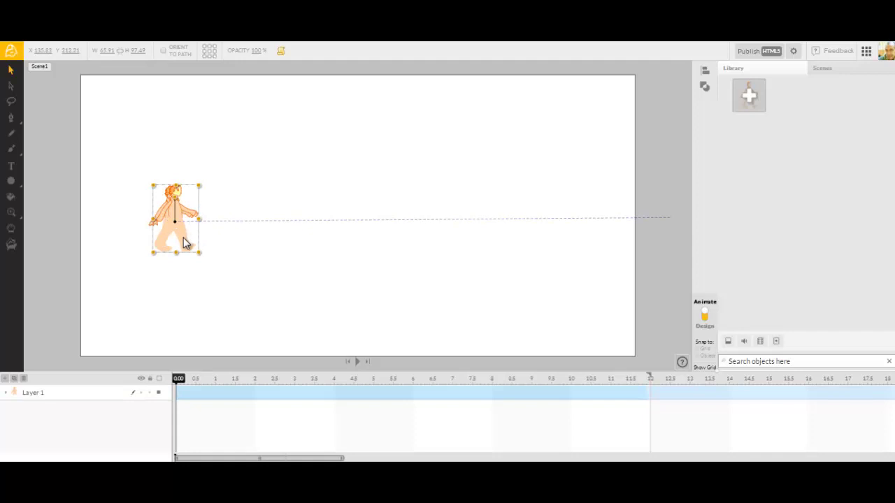
pyautogui.press('Escape')
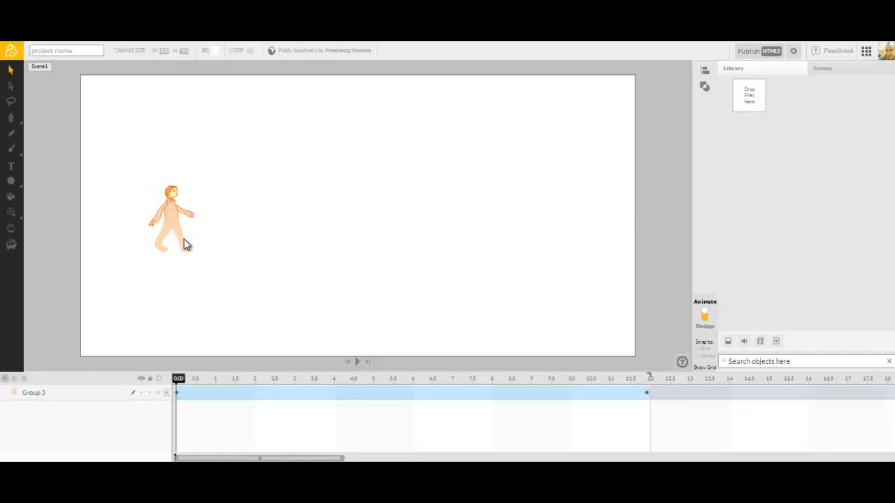
pyautogui.moveTo(173, 221); pyautogui.dragTo(291, 224)
pyautogui.moveTo(140, 169); pyautogui.dragTo(345, 265)
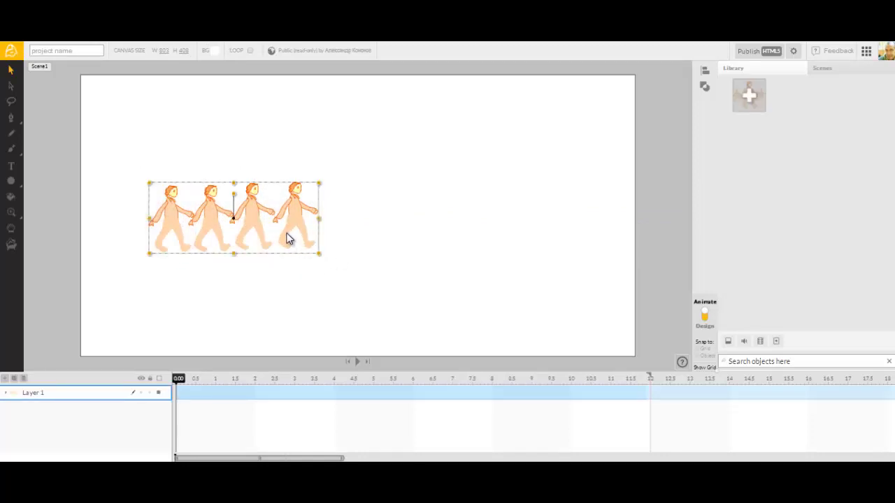
pyautogui.moveTo(243, 252); pyautogui.dragTo(254, 227)
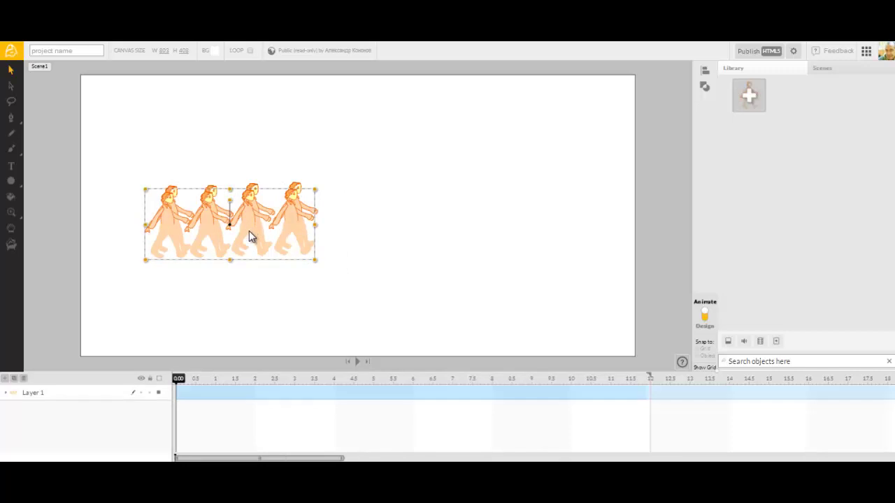
pyautogui.moveTo(242, 259); pyautogui.dragTo(235, 286)
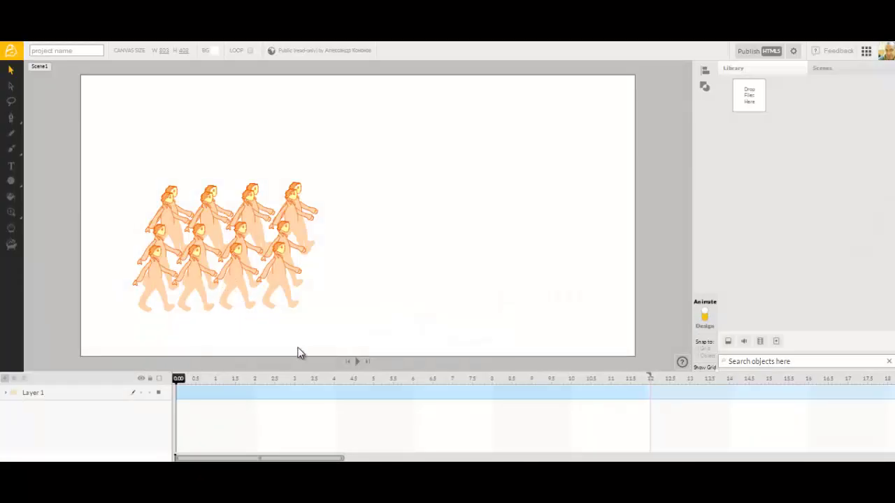
# Play back the crowd crossing the canvas, return the playhead to 0.00 and undo the added copies
pyautogui.click(357, 360)
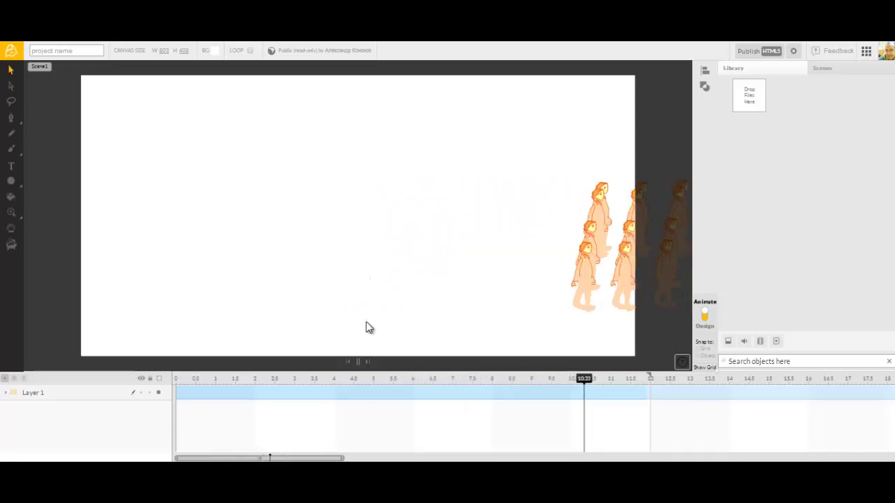
pyautogui.click(357, 362)
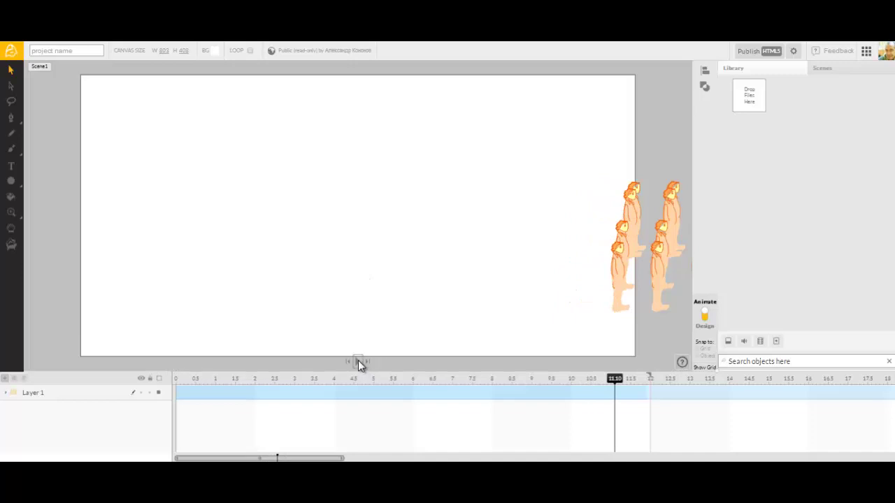
pyautogui.click(347, 361)
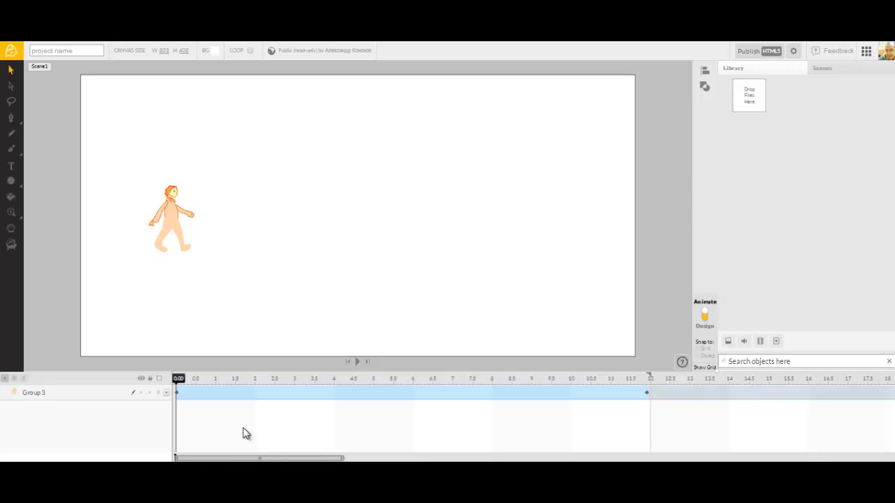
# Draw a diagonal Pencil shape from the character's feet to the canvas's upper edge and set the pencil's fill to none
pyautogui.click(11, 134)
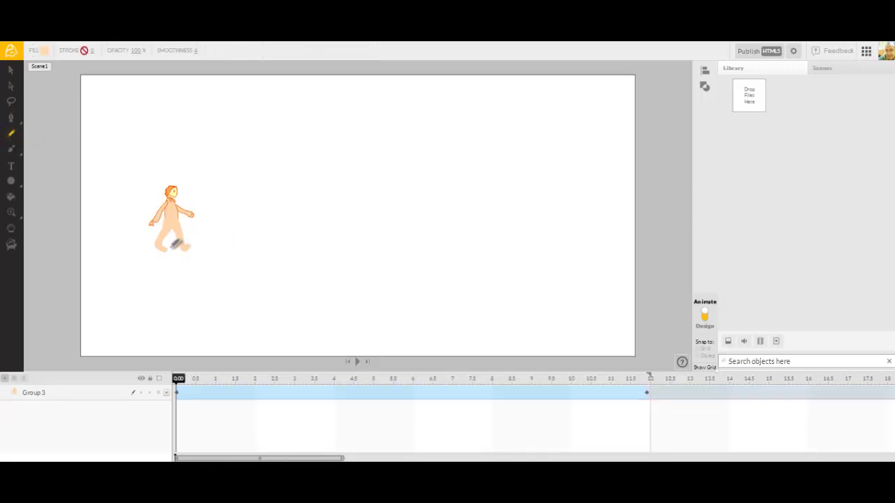
pyautogui.moveTo(165, 247)
pyautogui.mouseDown()
pyautogui.moveTo(372, 143)
pyautogui.moveTo(468, 74)
pyautogui.mouseUp()
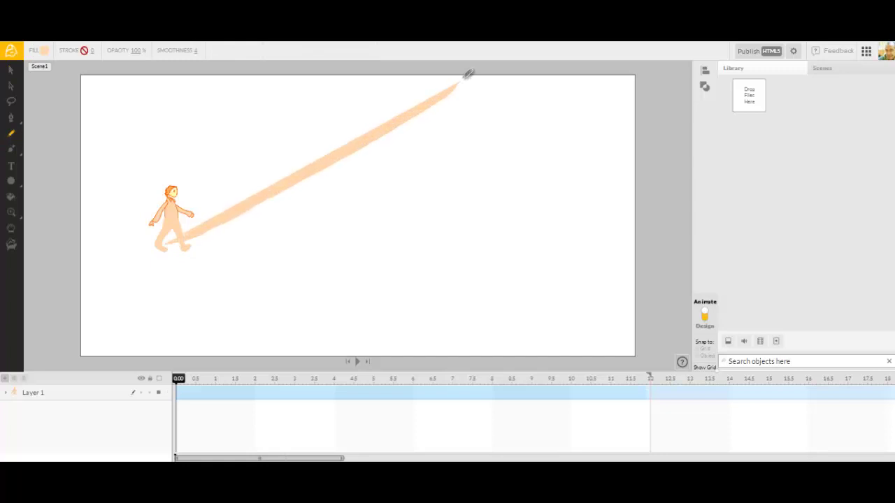
pyautogui.click(44, 51)
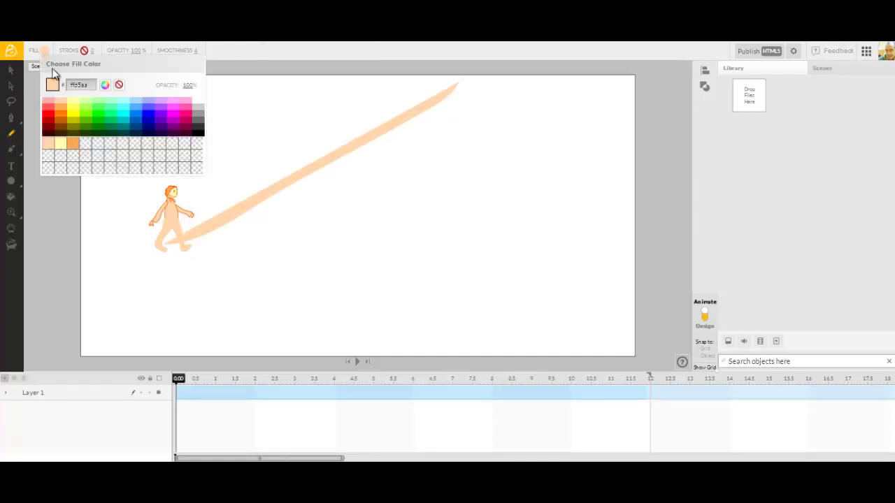
pyautogui.click(119, 85)
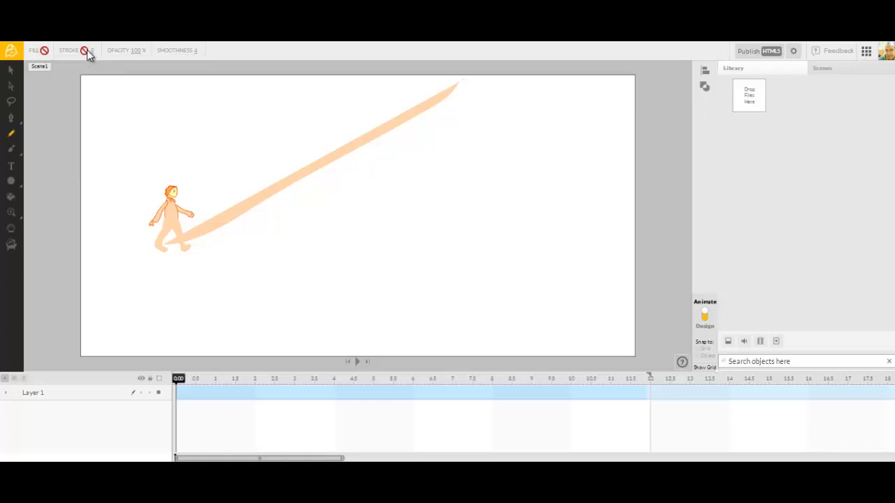
pyautogui.click(84, 51)
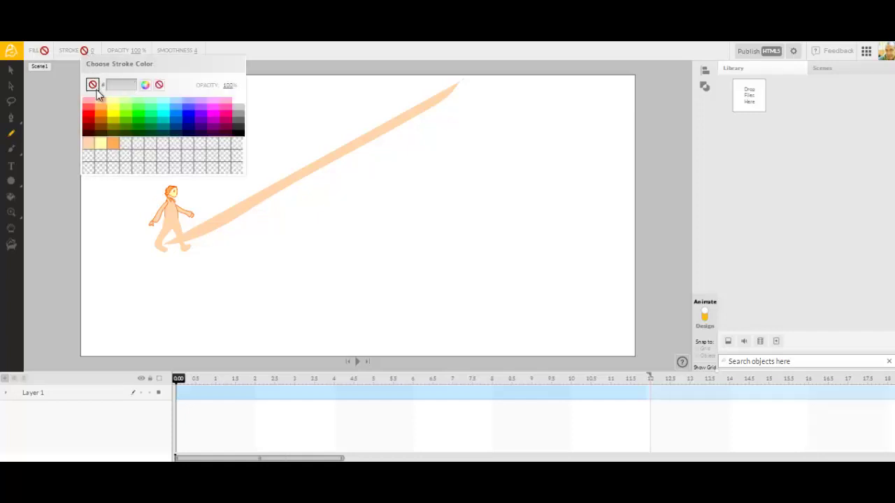
pyautogui.click(96, 118)
pyautogui.press('Escape')
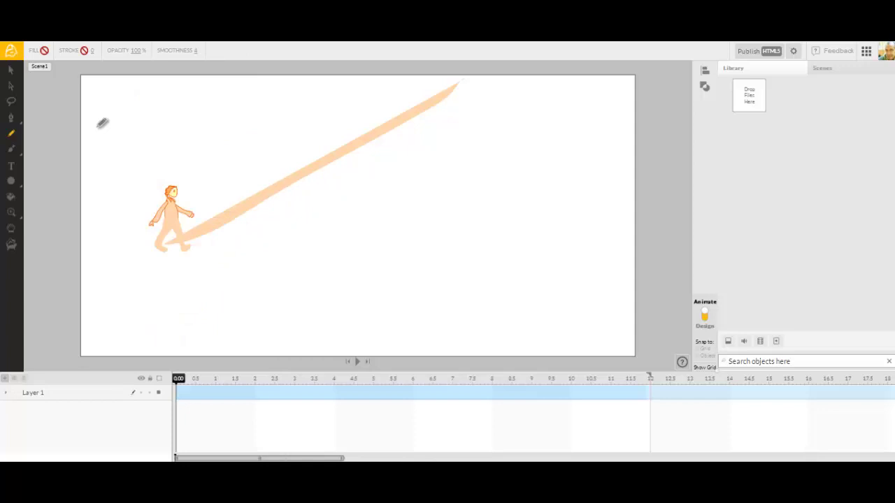
# Copy the diagonal pencil shape and snap the character's motion to it with Snap To Path
pyautogui.click(11, 71)
pyautogui.click(238, 219)
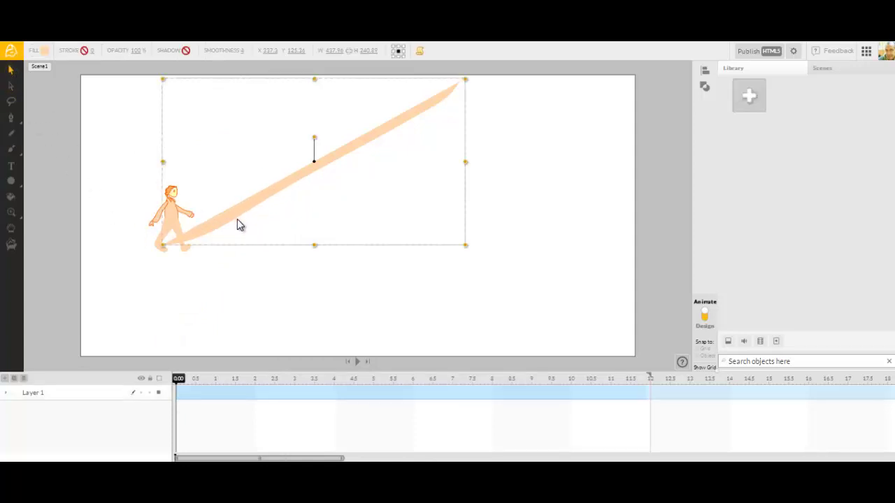
pyautogui.rightClick(235, 335)
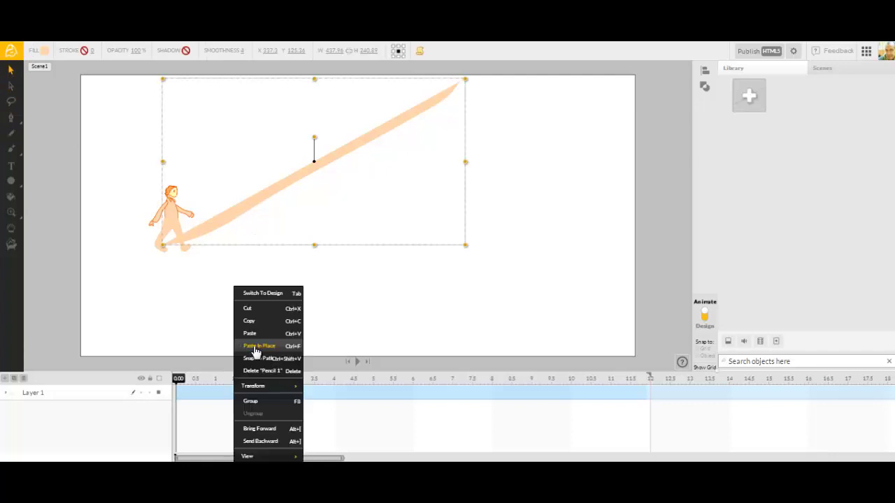
pyautogui.click(255, 322)
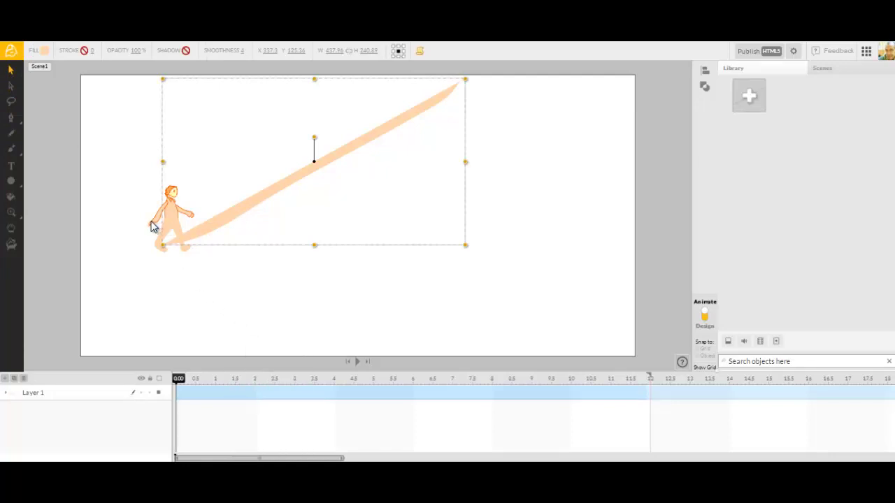
pyautogui.click(154, 232)
pyautogui.rightClick(174, 255)
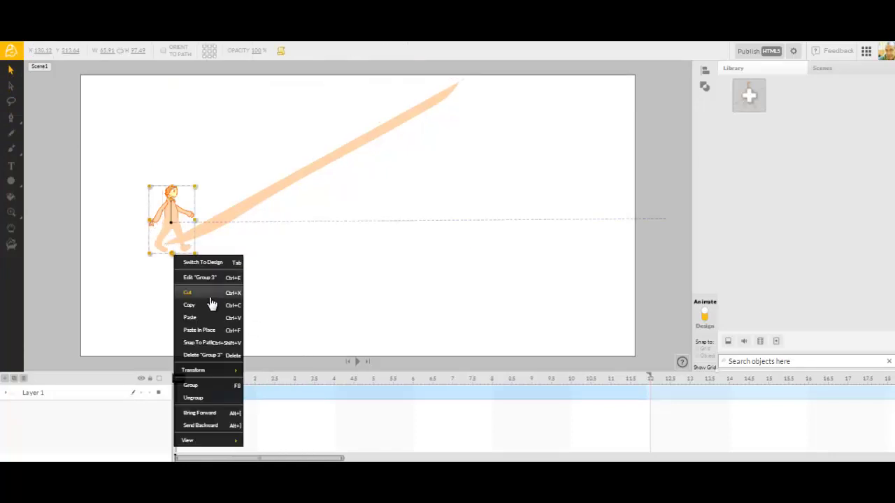
pyautogui.click(198, 343)
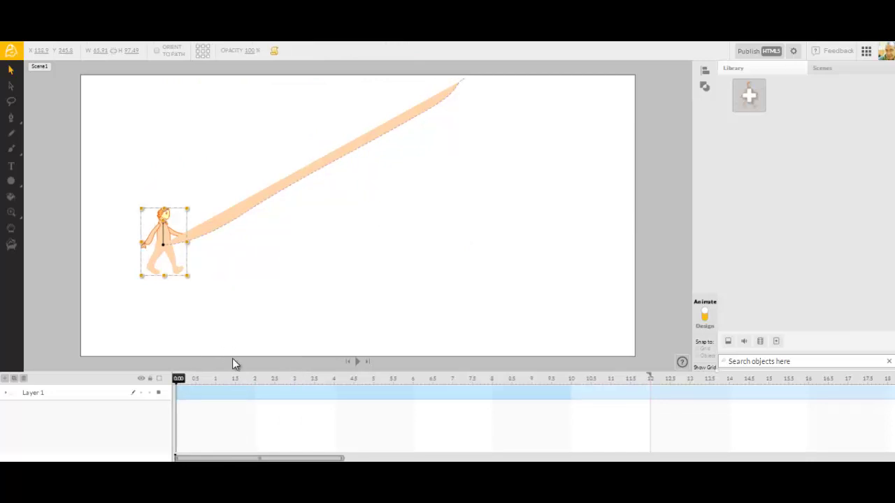
# Preview the character walking along the diagonal path and delete the pencil shape from the canvas
pyautogui.click(356, 361)
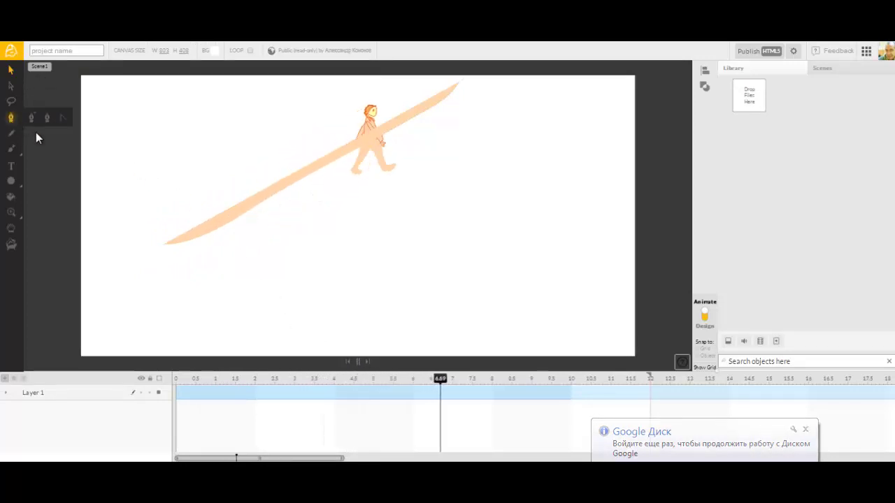
pyautogui.press('space')
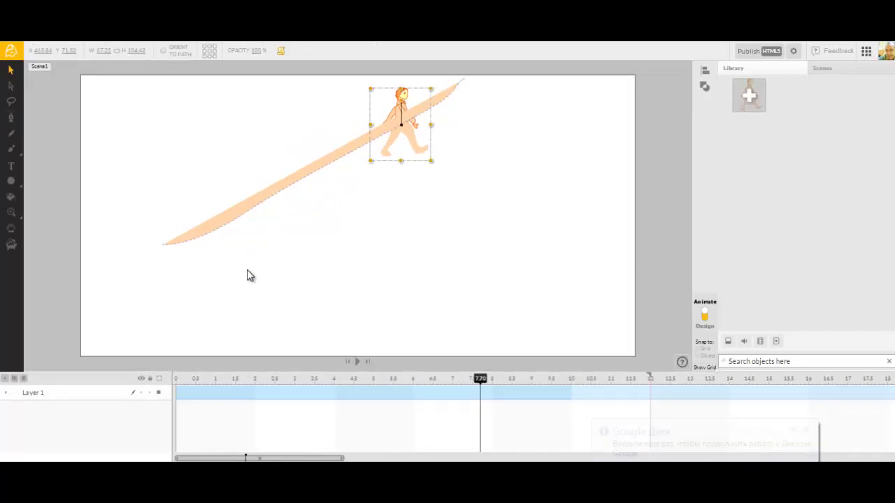
pyautogui.press('Delete')
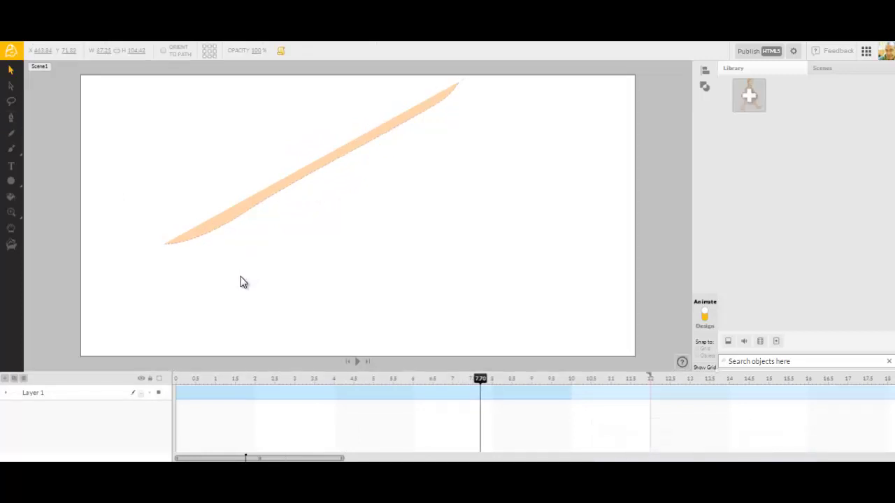
pyautogui.hotkey('ctrl', 'z')
pyautogui.click(230, 224)
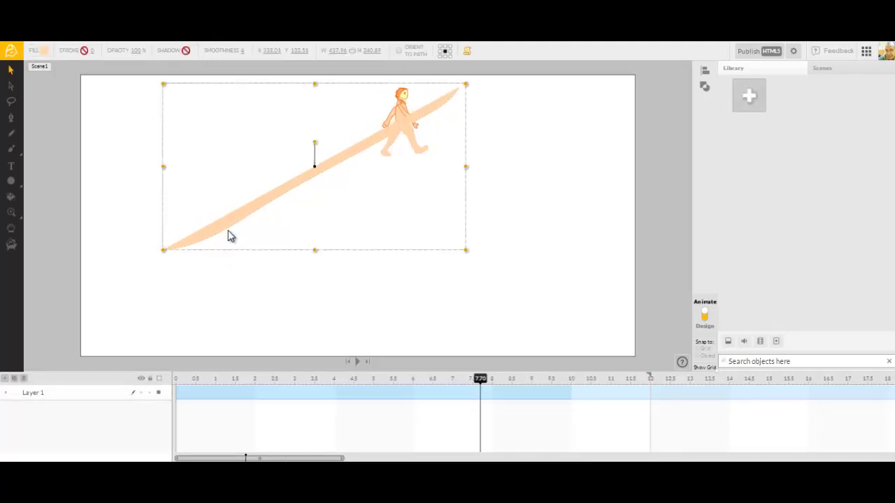
pyautogui.press('Delete')
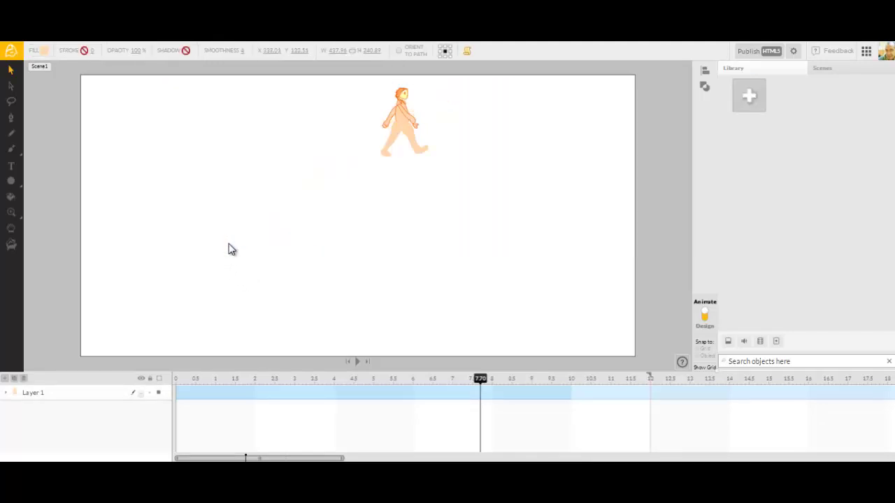
# Return the playhead to 0.00 and place a copy of the path-snapped character above and to the left of the original
pyautogui.click(176, 379)
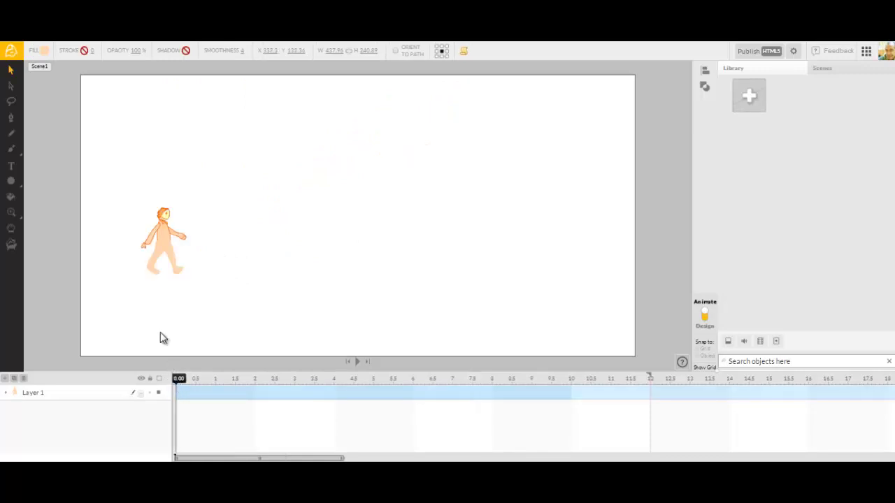
pyautogui.click(161, 245)
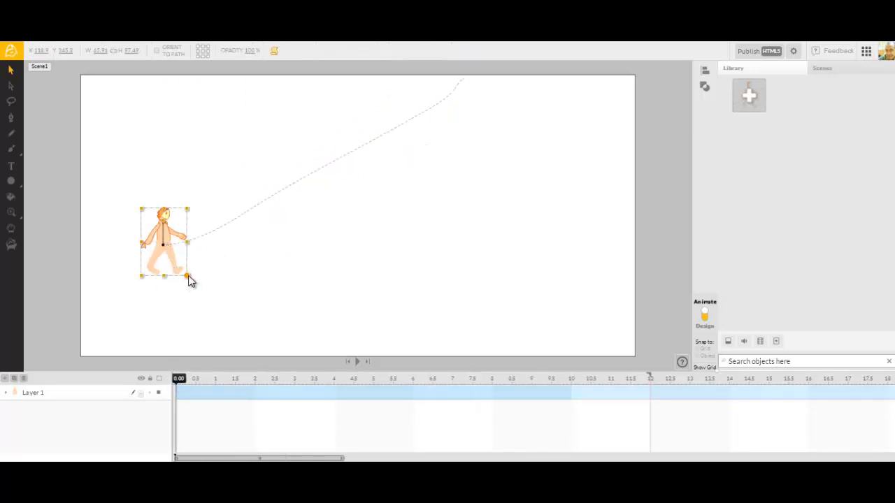
pyautogui.moveTo(166, 249); pyautogui.dragTo(139, 195)
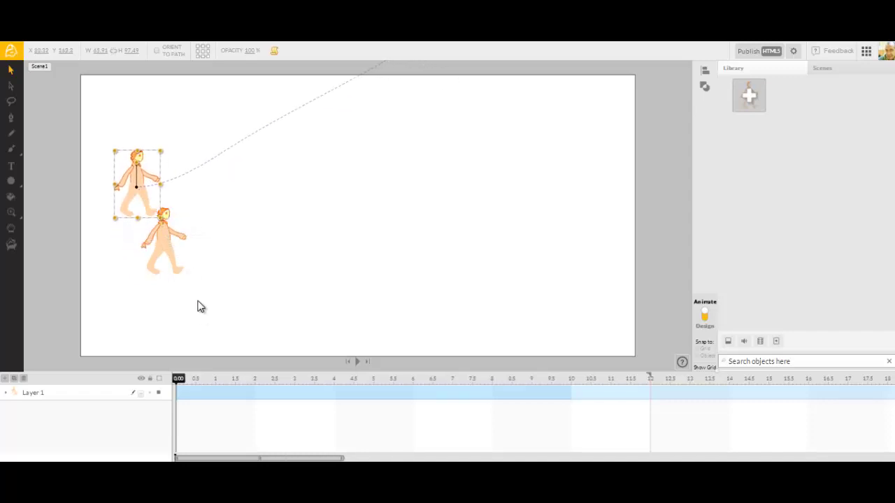
# Draw a wavy red-filled Pencil shape from the upper character to beyond the canvas's right edge
pyautogui.click(11, 134)
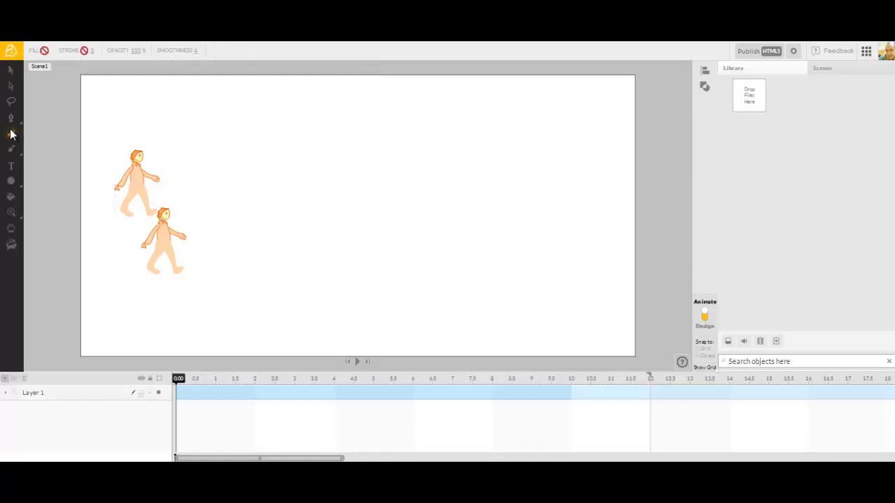
pyautogui.click(44, 51)
pyautogui.click(50, 118)
pyautogui.moveTo(160, 186)
pyautogui.mouseDown()
pyautogui.moveTo(321, 182)
pyautogui.moveTo(406, 272)
pyautogui.moveTo(463, 281)
pyautogui.moveTo(622, 252)
pyautogui.moveTo(677, 259)
pyautogui.mouseUp()
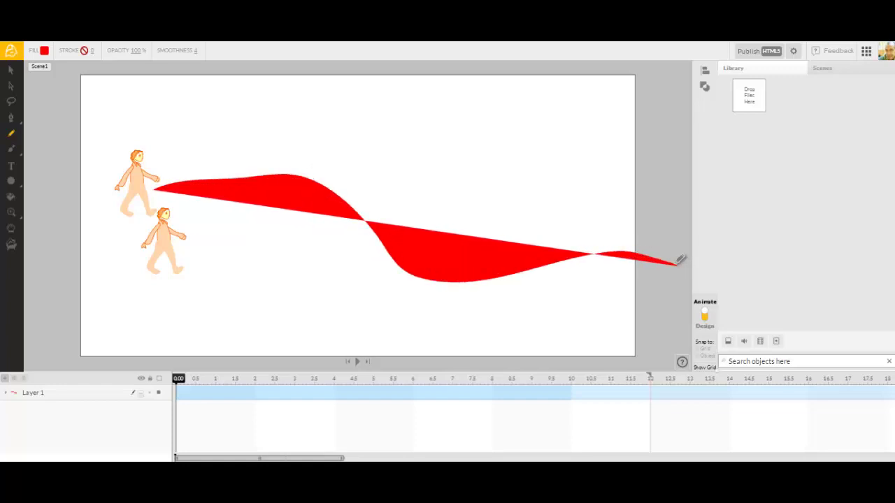
# Set the pencil's fill to none and its stroke colour to red
pyautogui.click(44, 53)
pyautogui.click(120, 84)
pyautogui.click(83, 52)
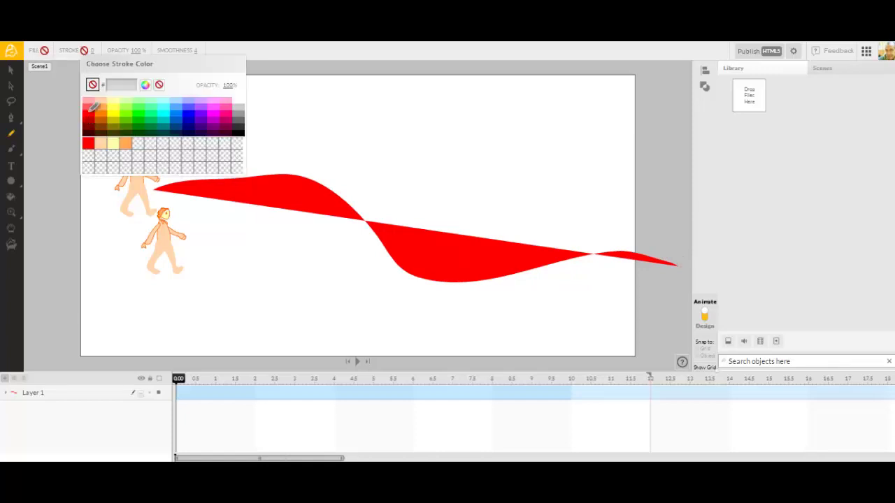
pyautogui.click(89, 114)
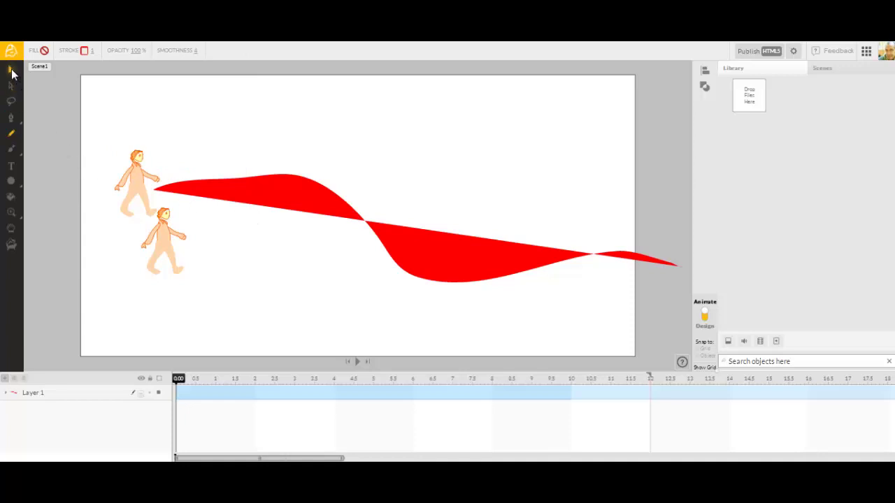
# Copy the wavy red Pencil shape and snap the upper character to it as its motion path
pyautogui.click(10, 70)
pyautogui.click(259, 195)
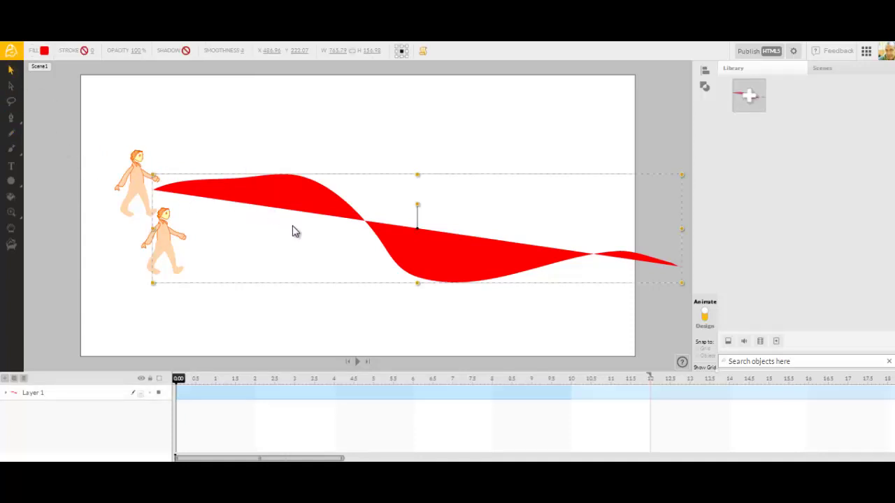
pyautogui.rightClick(295, 323)
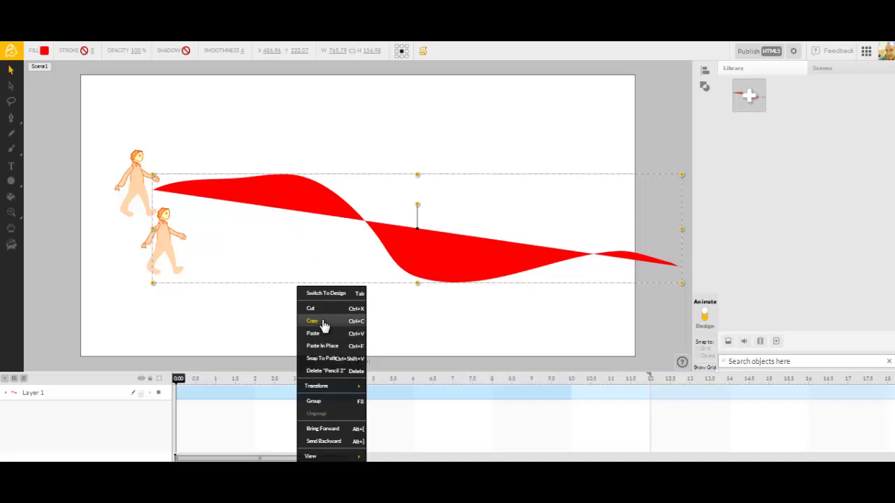
pyautogui.click(323, 326)
pyautogui.click(143, 252)
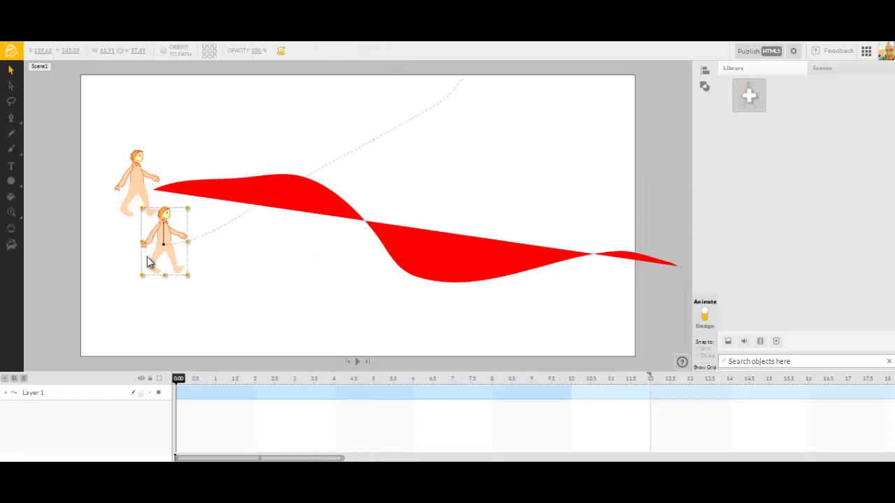
pyautogui.click(133, 185)
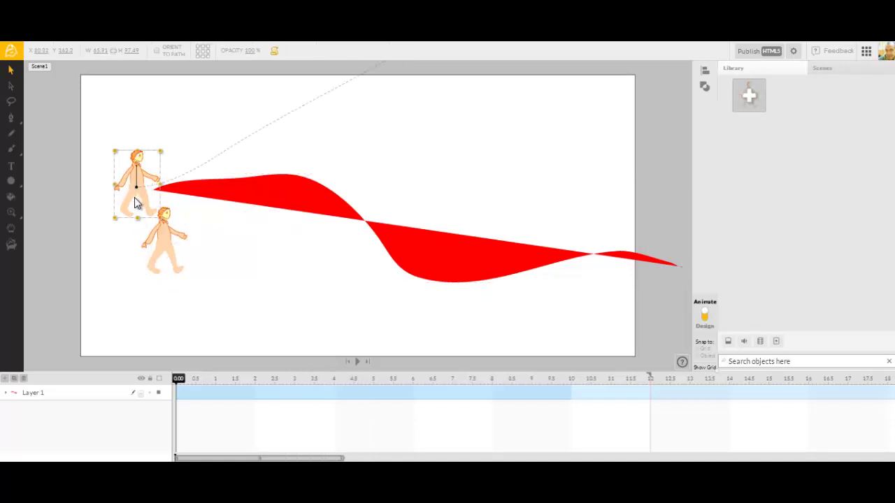
pyautogui.rightClick(209, 311)
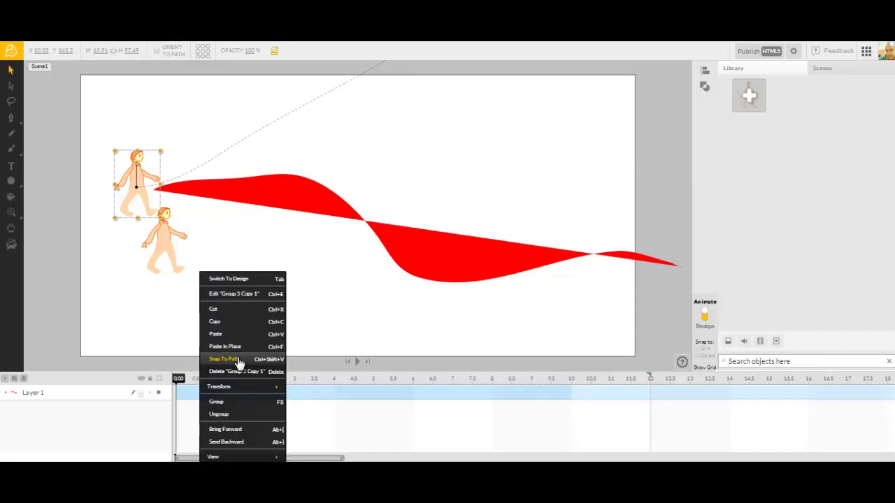
pyautogui.click(236, 361)
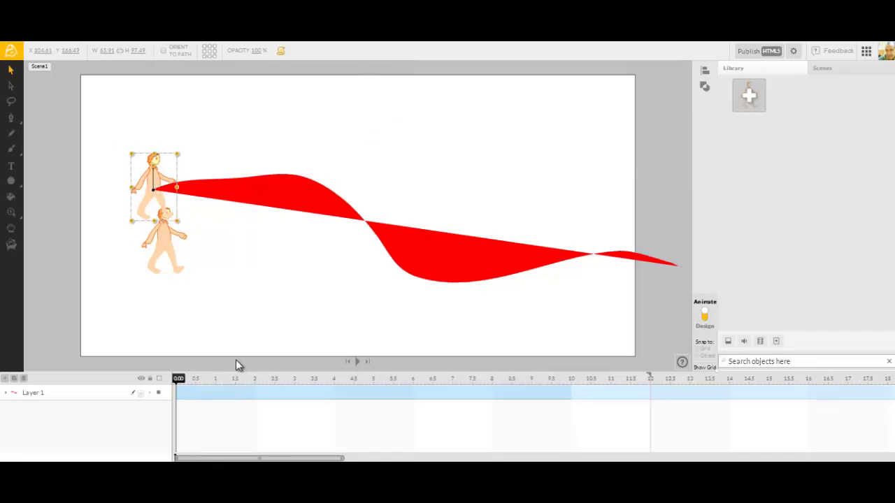
# Delete the wavy Pencil shape and preview both characters walking along their paths
pyautogui.click(435, 248)
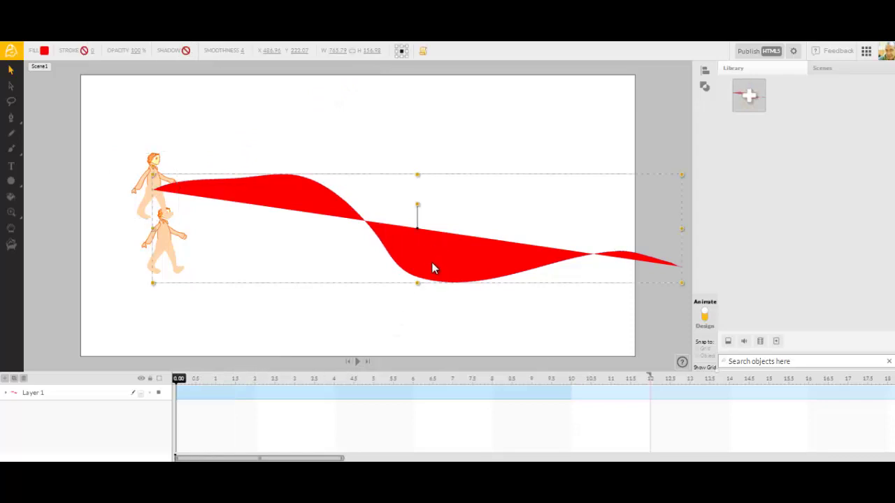
pyautogui.click(418, 287)
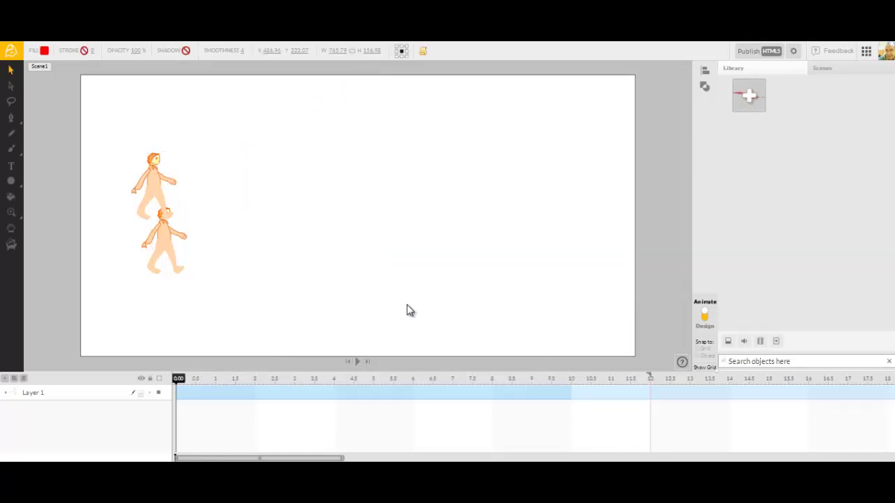
pyautogui.click(357, 362)
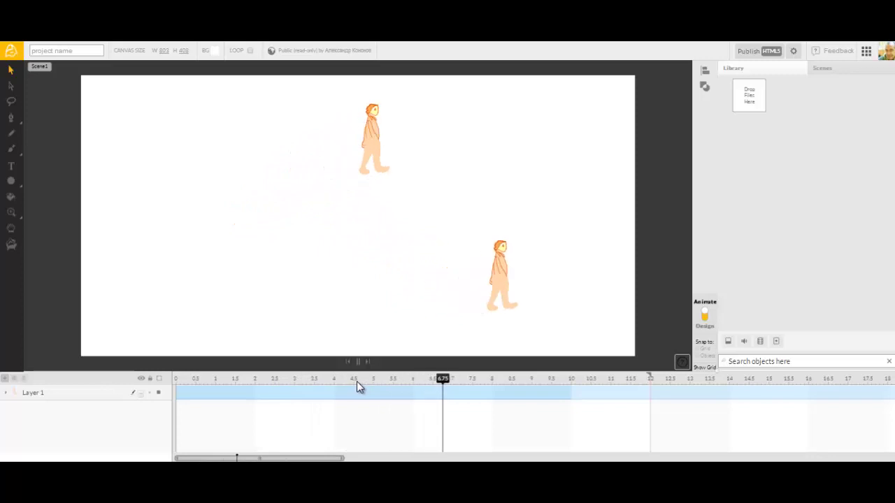
pyautogui.click(358, 362)
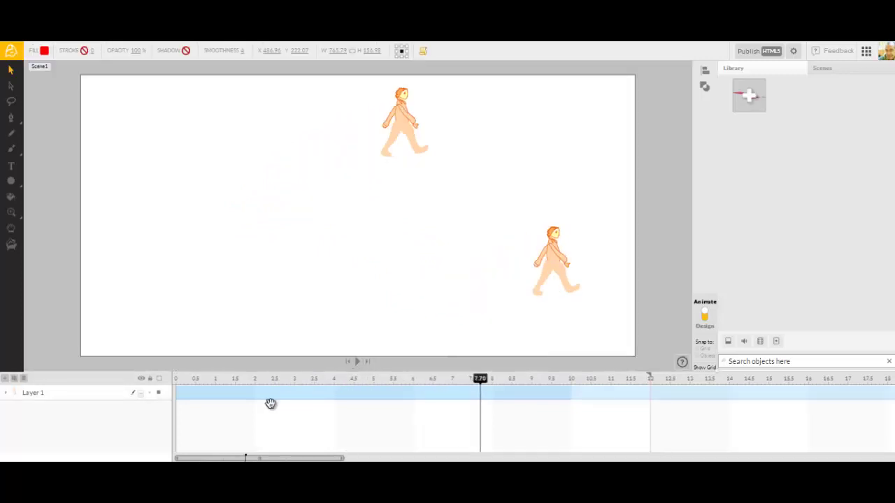
# Return the playhead to 0.00 and place a mirrored copy of the upper character just beyond the canvas's right edge
pyautogui.click(178, 379)
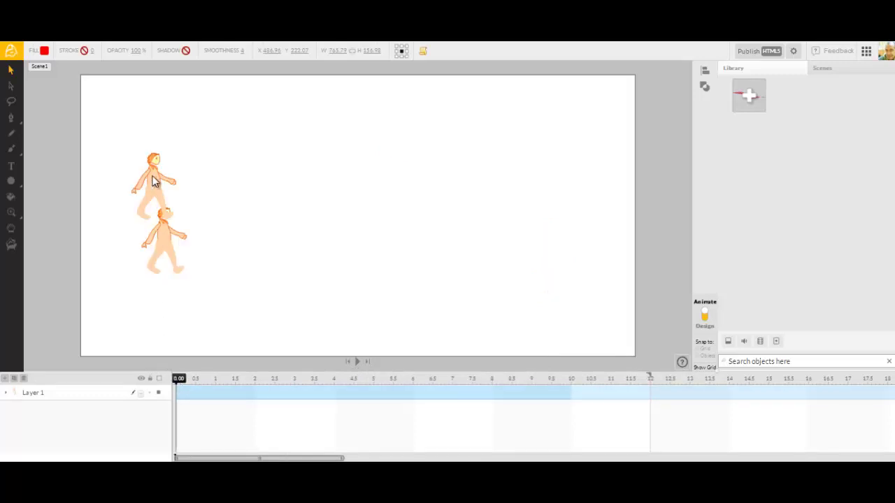
pyautogui.moveTo(149, 180); pyautogui.dragTo(675, 185)
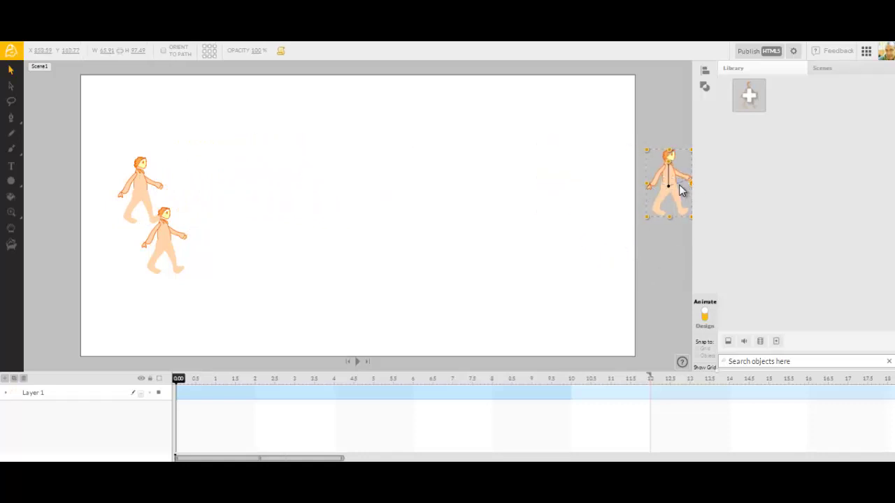
pyautogui.moveTo(682, 183); pyautogui.dragTo(637, 187)
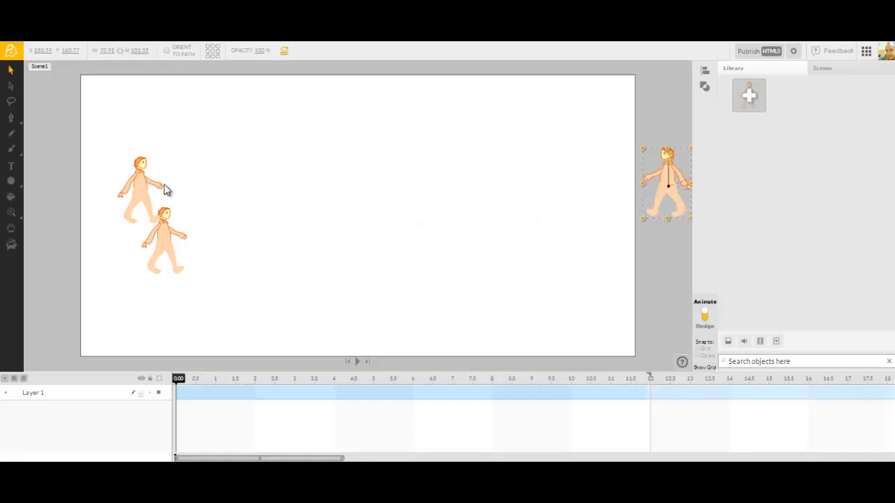
# Draw a red Pencil line from the mirrored character down across the canvas to beyond its lower left edge
pyautogui.click(11, 133)
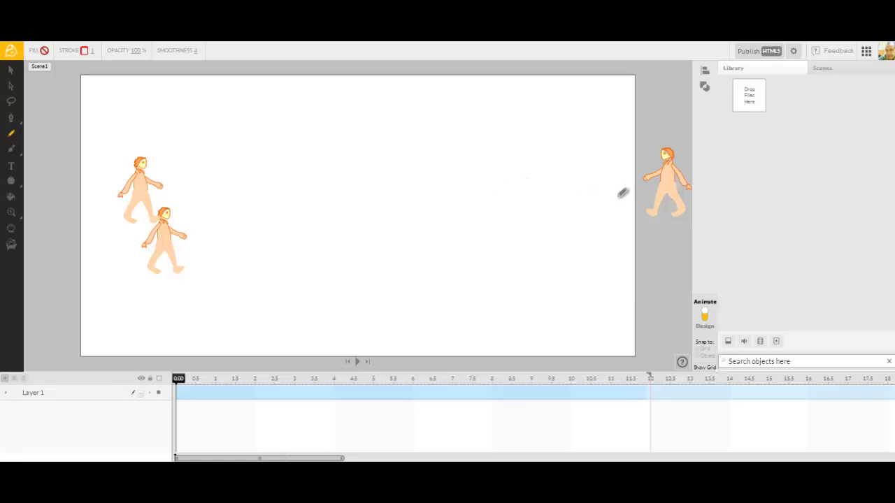
pyautogui.moveTo(649, 193)
pyautogui.mouseDown()
pyautogui.moveTo(521, 259)
pyautogui.moveTo(382, 311)
pyautogui.moveTo(291, 325)
pyautogui.moveTo(36, 332)
pyautogui.mouseUp()
pyautogui.click(10, 70)
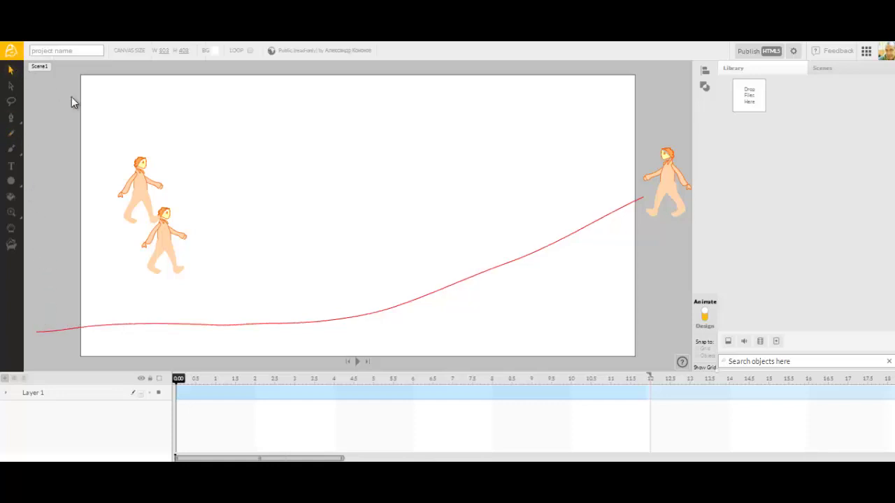
# Copy the red Pencil line and snap the mirrored character to it as its motion path
pyautogui.click(424, 299)
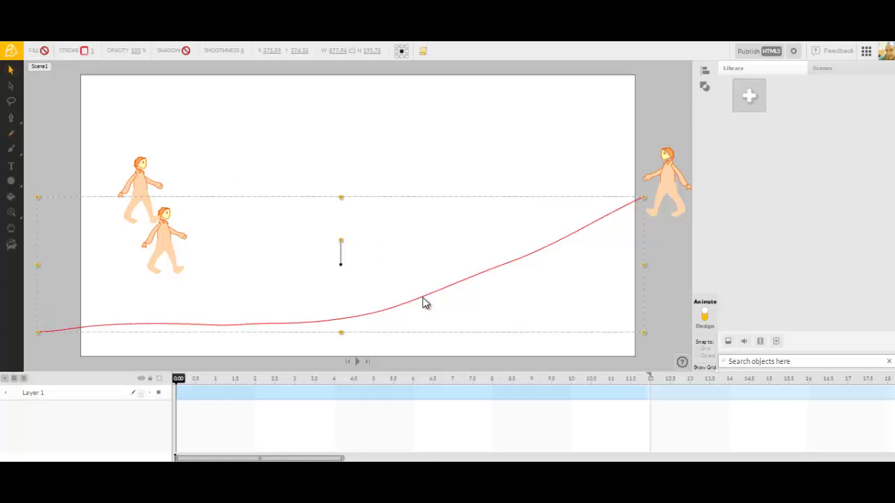
pyautogui.rightClick(465, 356)
pyautogui.click(491, 321)
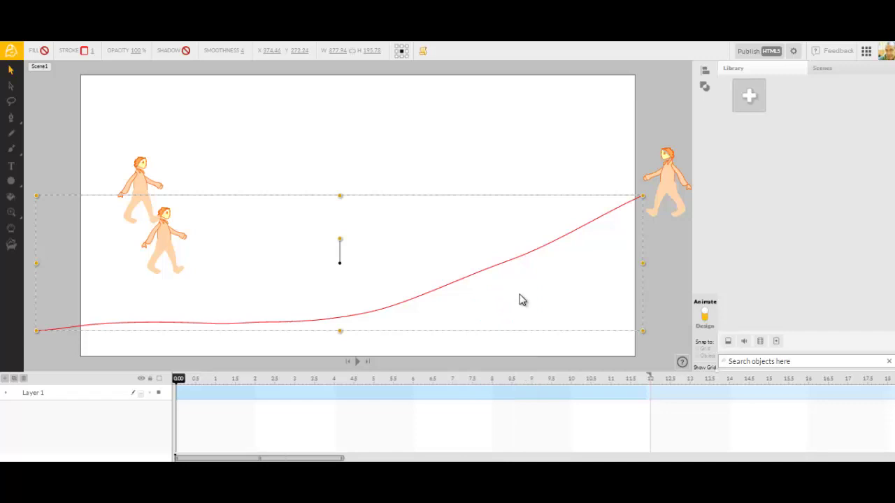
pyautogui.click(667, 189)
pyautogui.rightClick(664, 195)
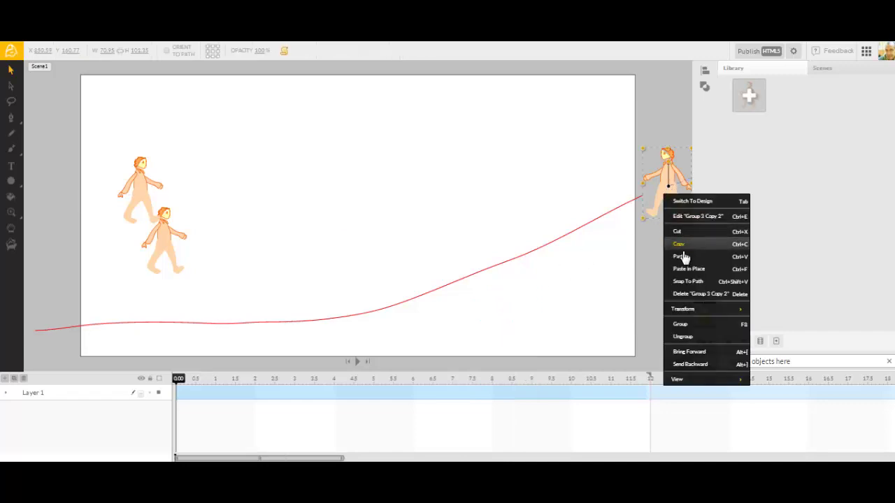
pyautogui.click(681, 283)
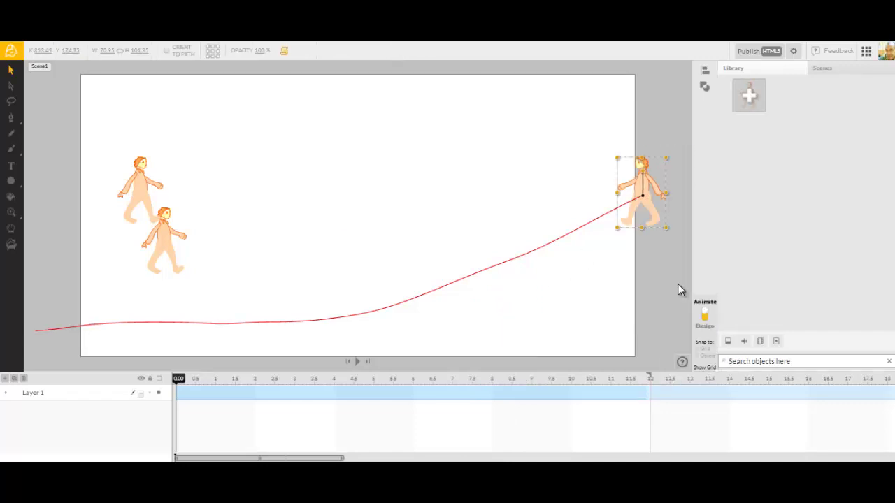
# Delete the red Pencil line and preview the three walking characters, shortening the animation to end at 10 seconds
pyautogui.click(503, 262)
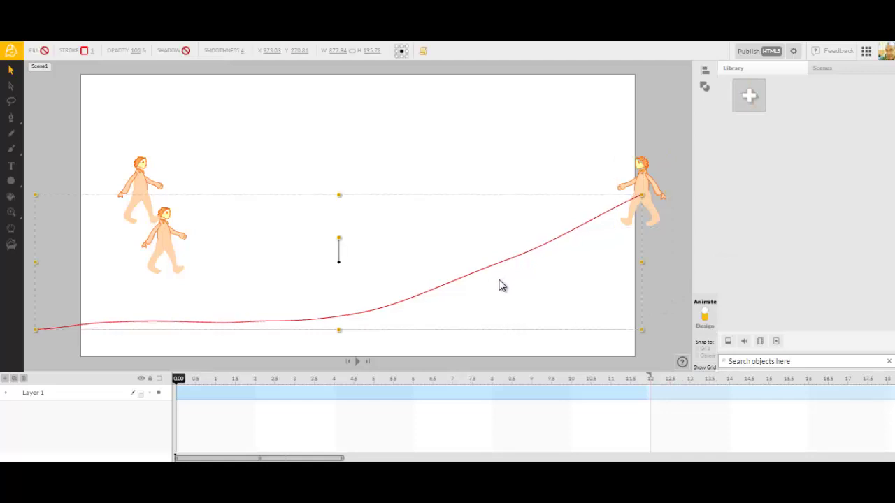
pyautogui.press('Delete')
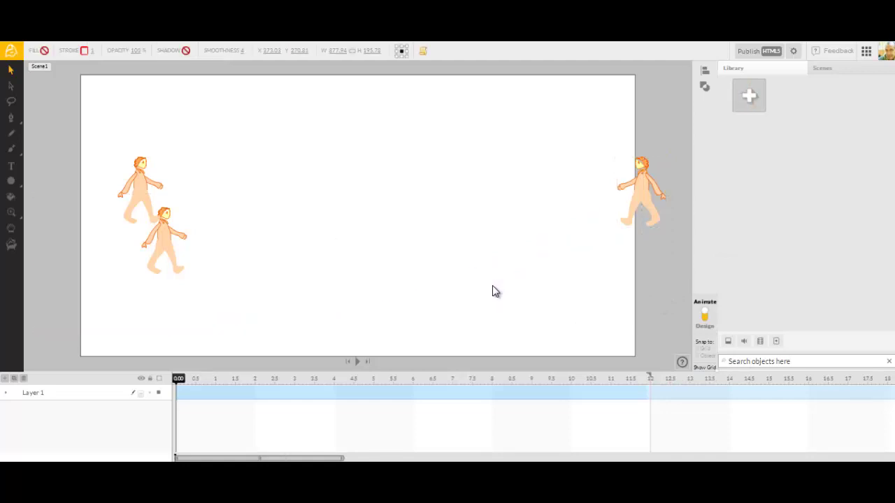
pyautogui.click(357, 362)
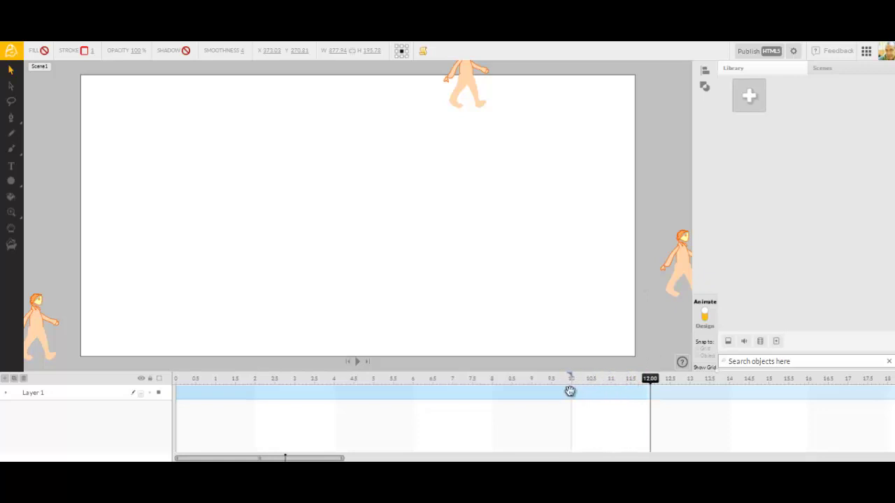
pyautogui.click(356, 362)
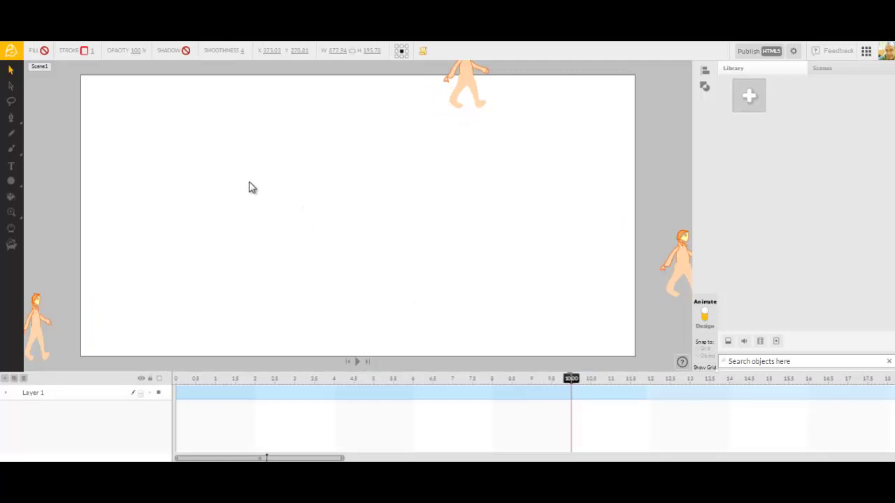
# Try to apply a dark orange shadow colour
pyautogui.click(186, 51)
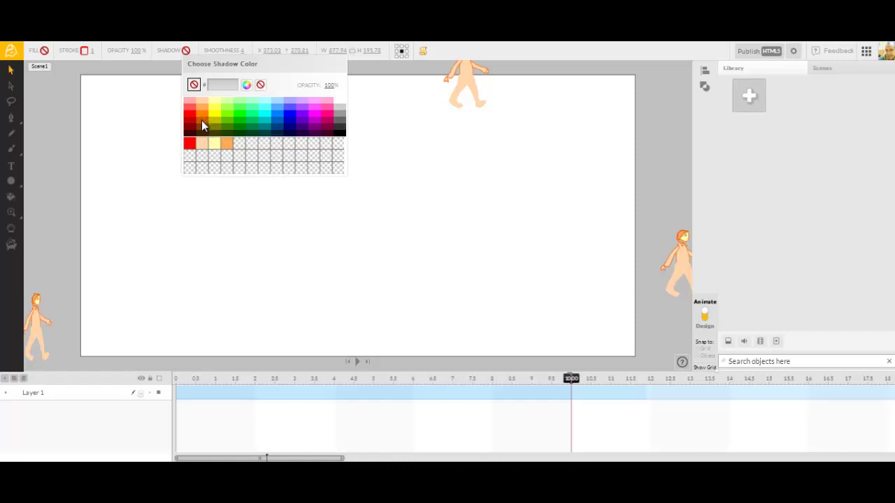
pyautogui.click(201, 124)
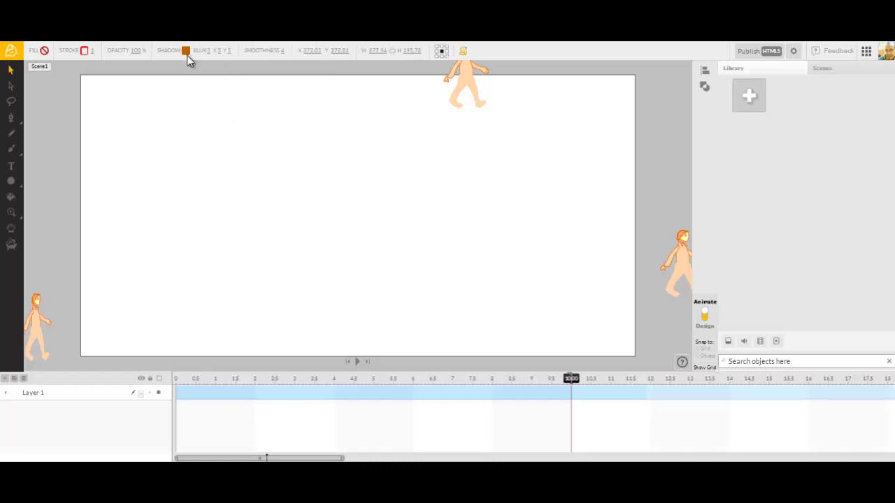
pyautogui.click(458, 84)
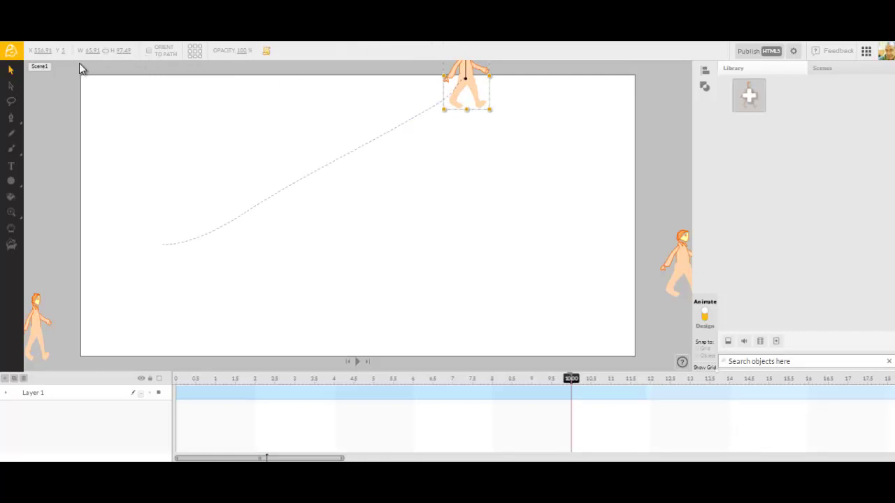
# Give the project background a linear gradient with a dark purple start stop and a hot pink end stop
pyautogui.click(101, 105)
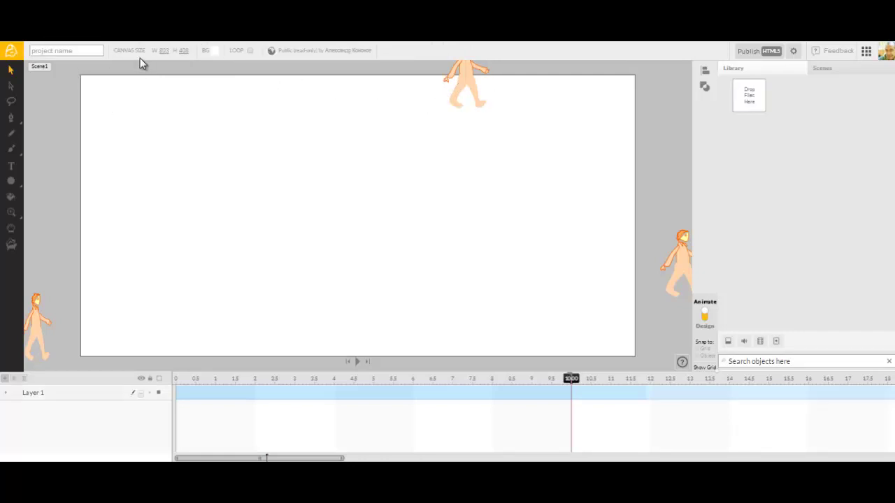
pyautogui.click(214, 51)
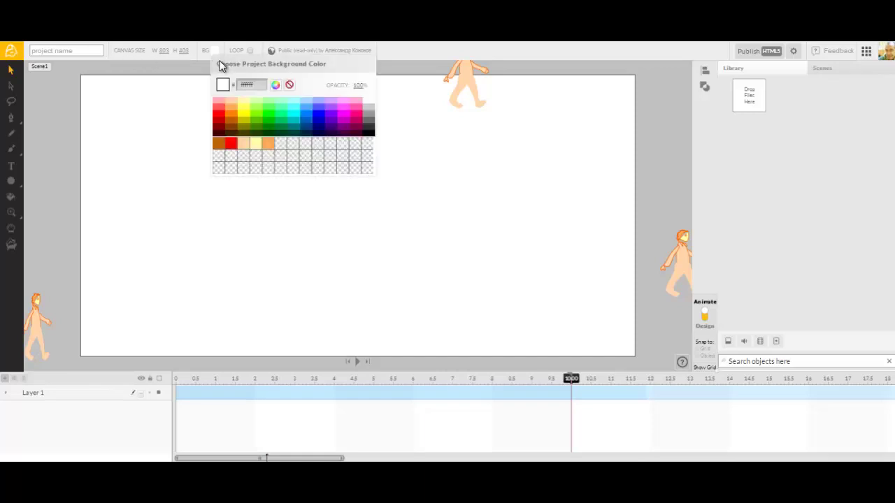
pyautogui.click(276, 85)
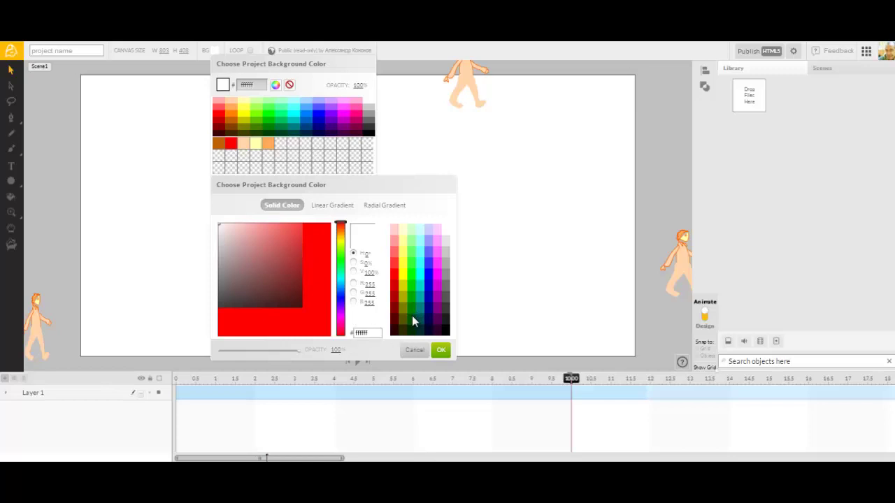
pyautogui.click(344, 206)
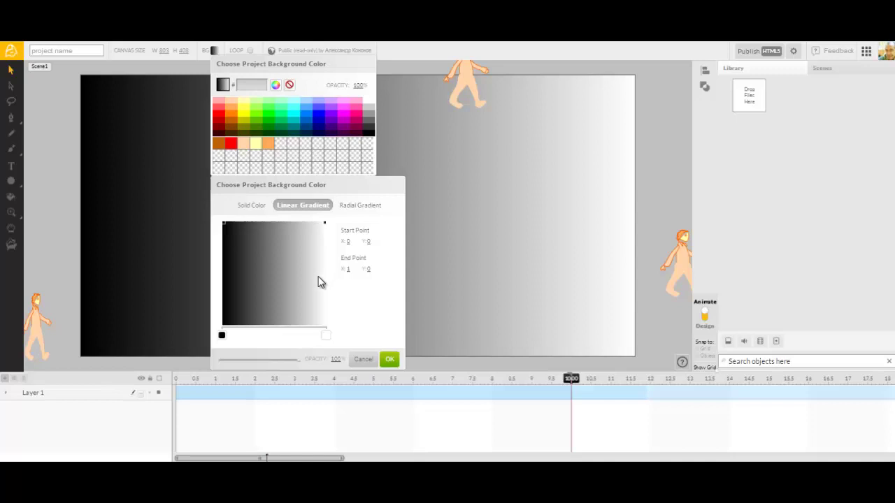
pyautogui.click(221, 337)
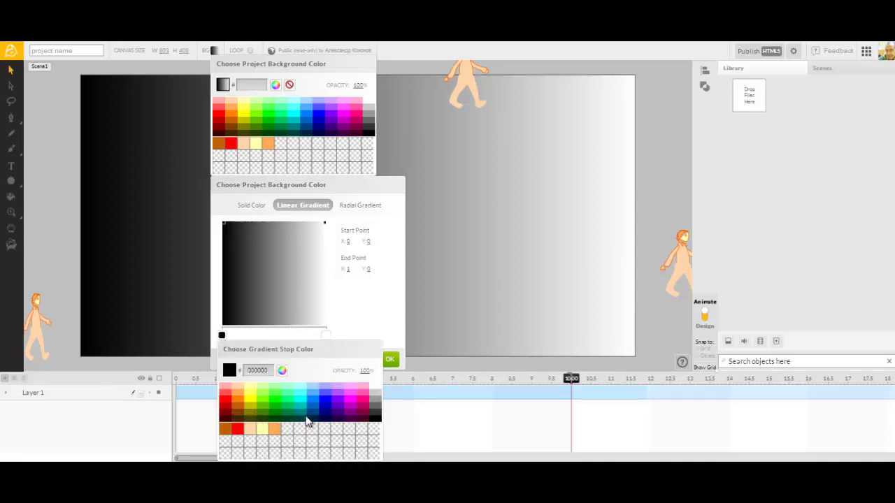
pyautogui.click(337, 417)
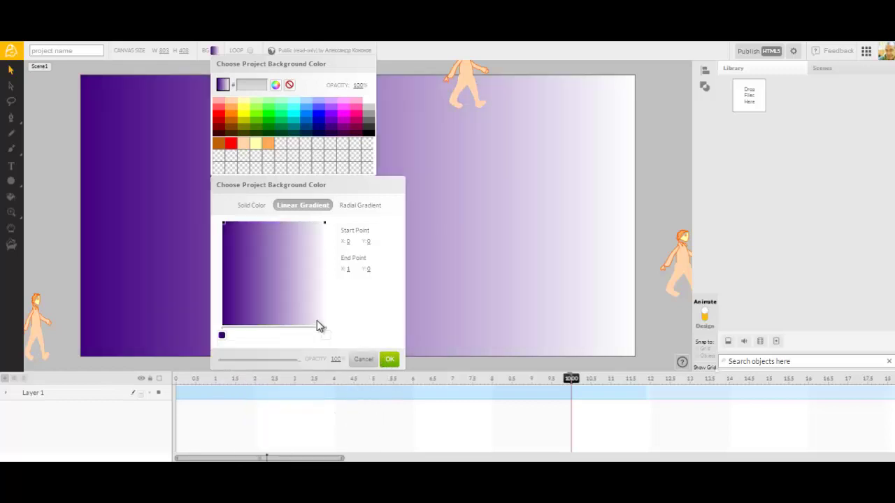
pyautogui.click(324, 337)
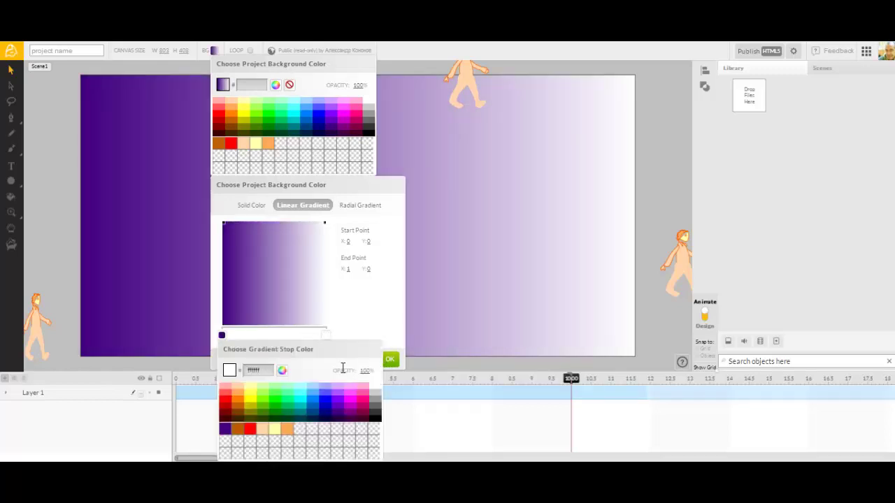
pyautogui.click(365, 403)
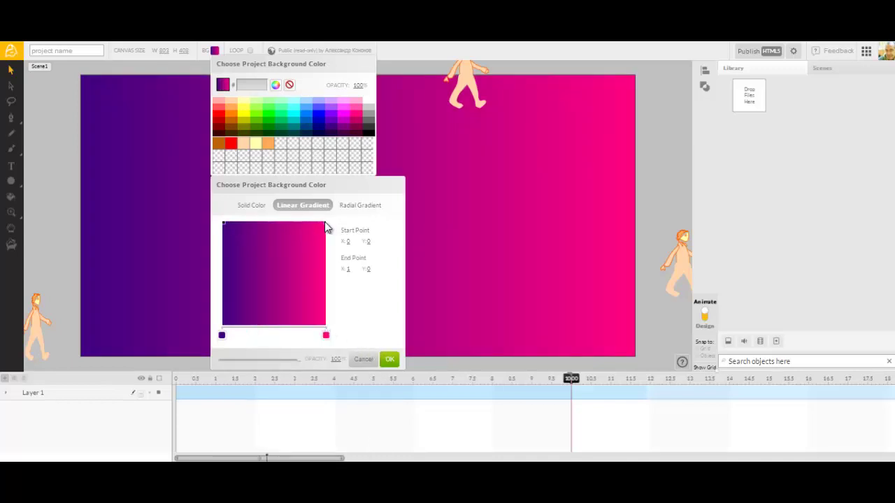
# Move the background gradient's end point to the lower left so the colours run downward, and preview the animation
pyautogui.moveTo(325, 227); pyautogui.dragTo(233, 329)
pyautogui.click(390, 360)
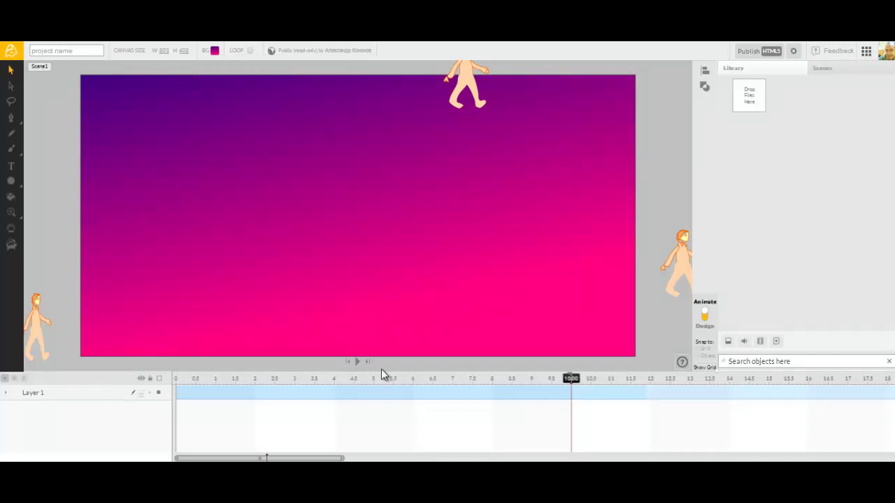
pyautogui.click(357, 363)
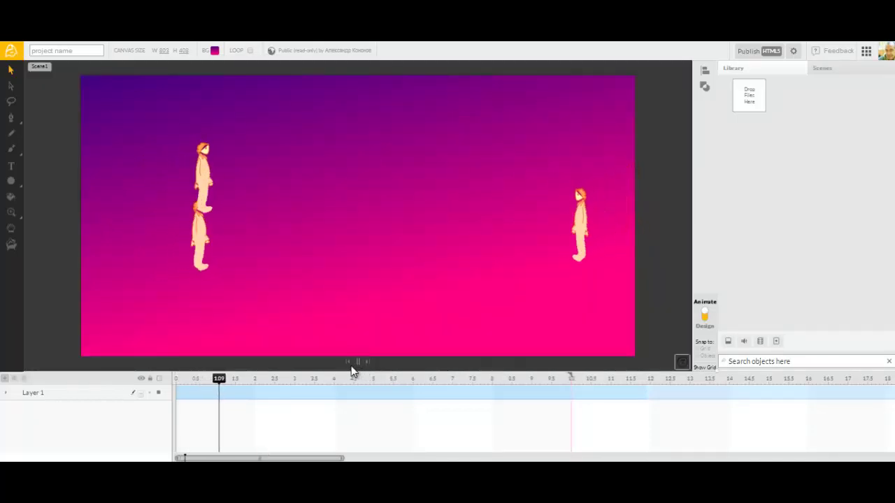